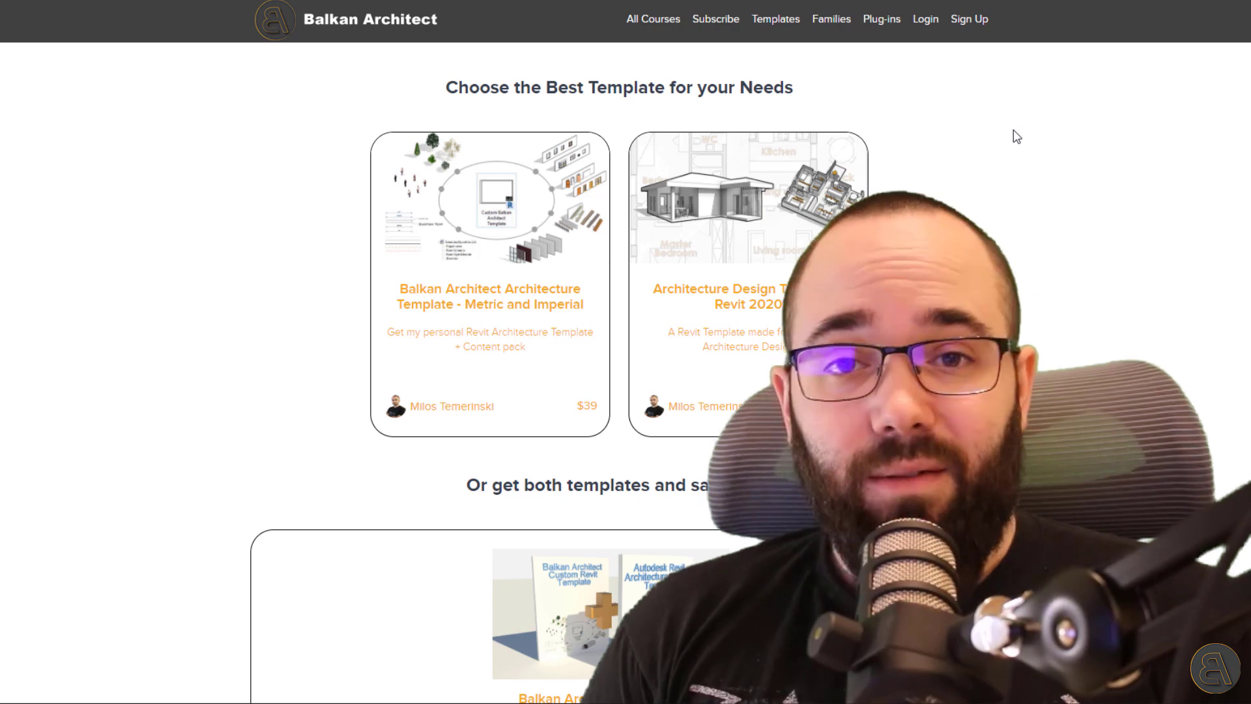
Browse the Families listing on the Balkan Architect site and open the Plug-ins page
left_click(839, 30)
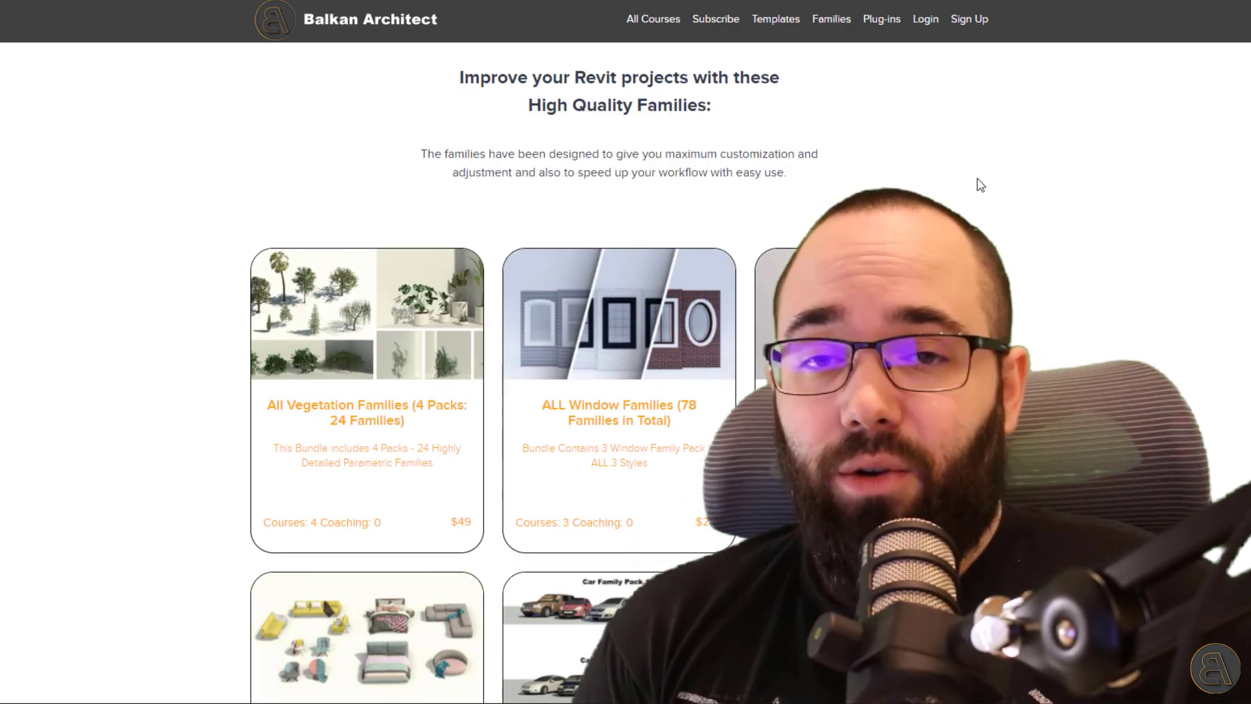
scroll(978, 184, "down", 3)
scroll(1059, 227, "down", 10)
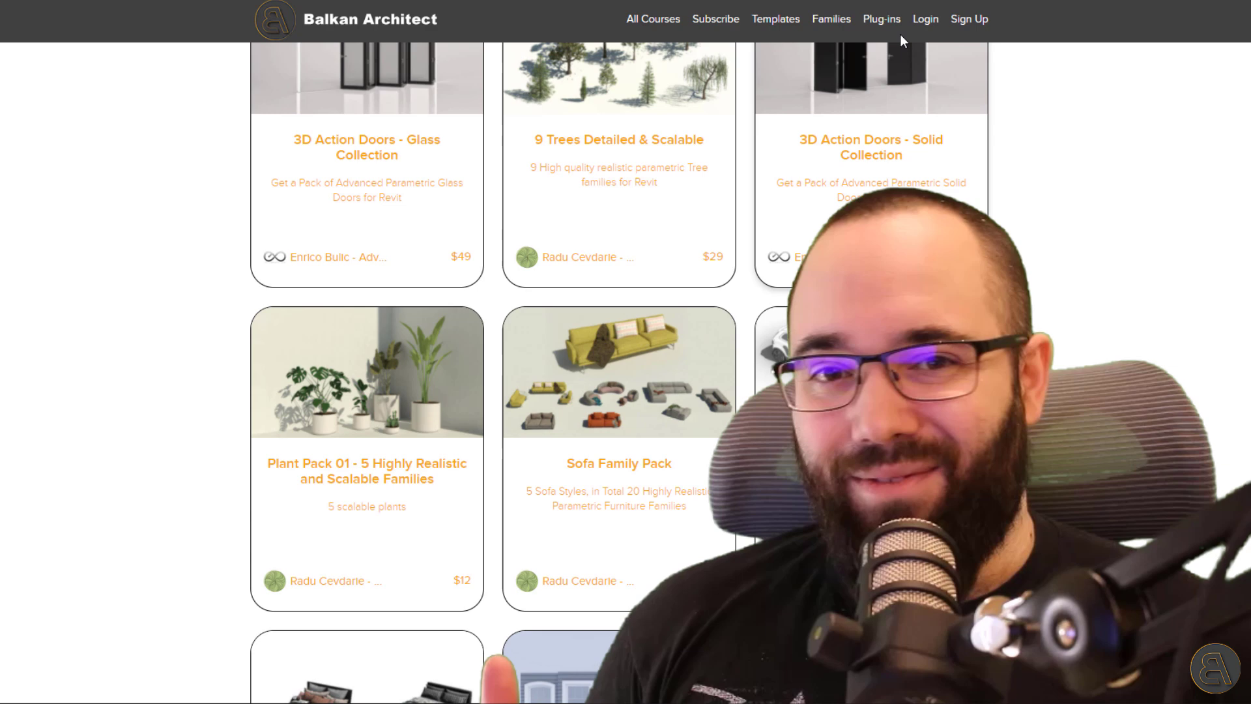
left_click(896, 28)
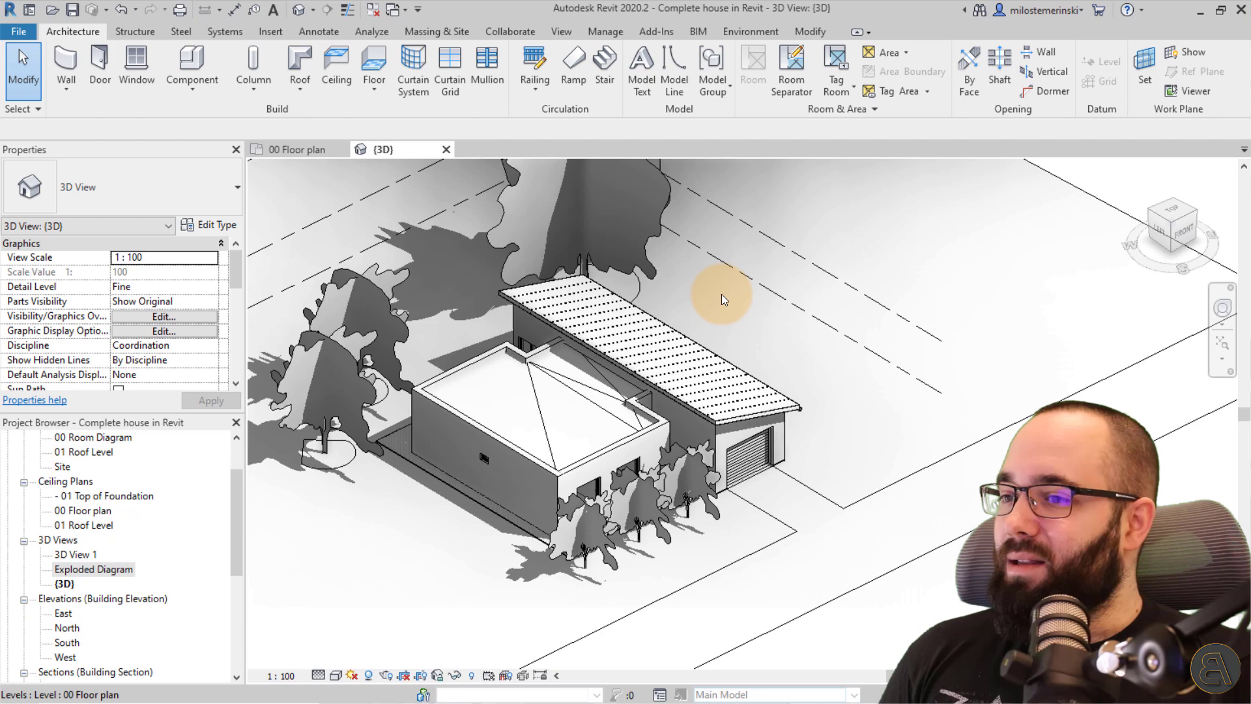
Look over the house model in the {3D} view and in the 00 Floor plan view
left_click(658, 467)
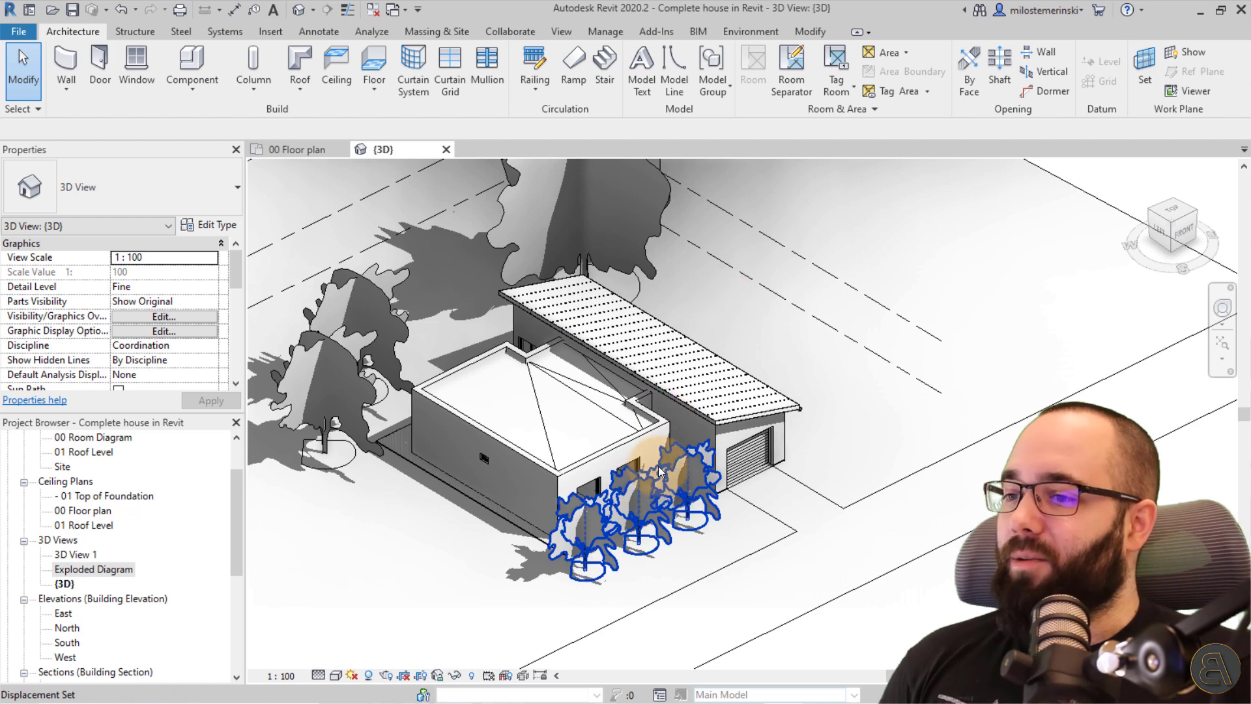
middle_click_drag(658, 467, 655, 493, "shift")
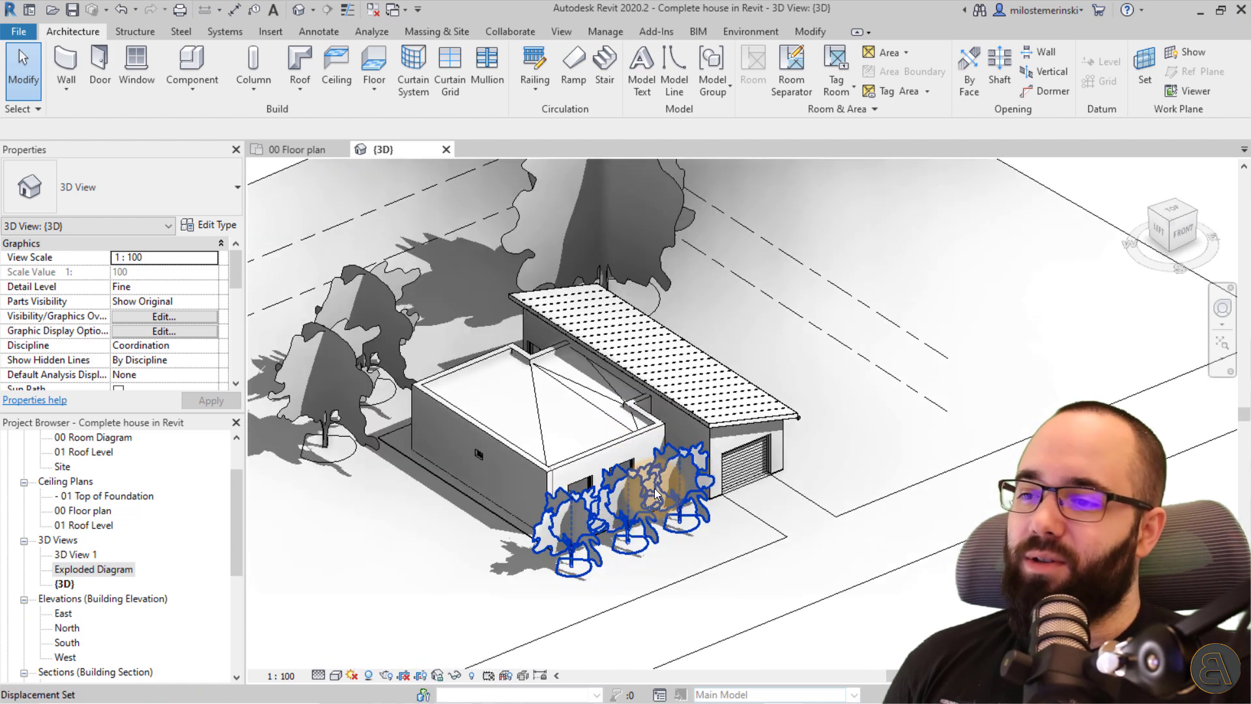
key("Escape")
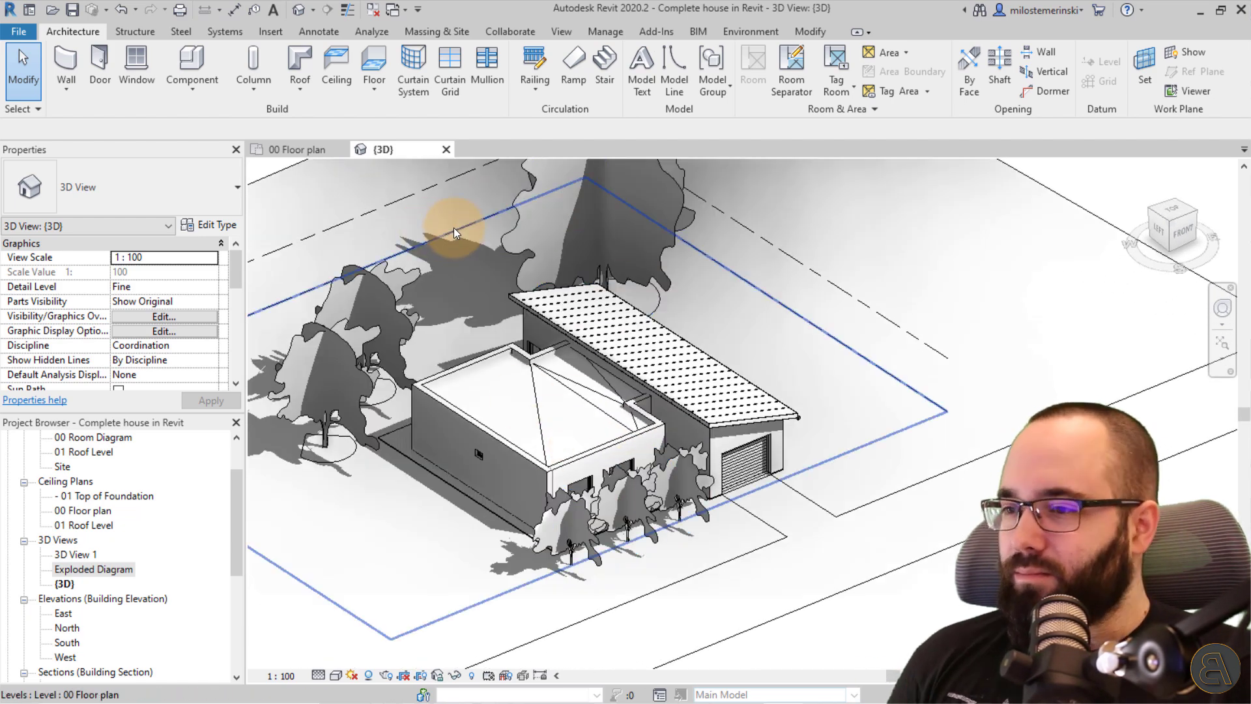
left_click(296, 149)
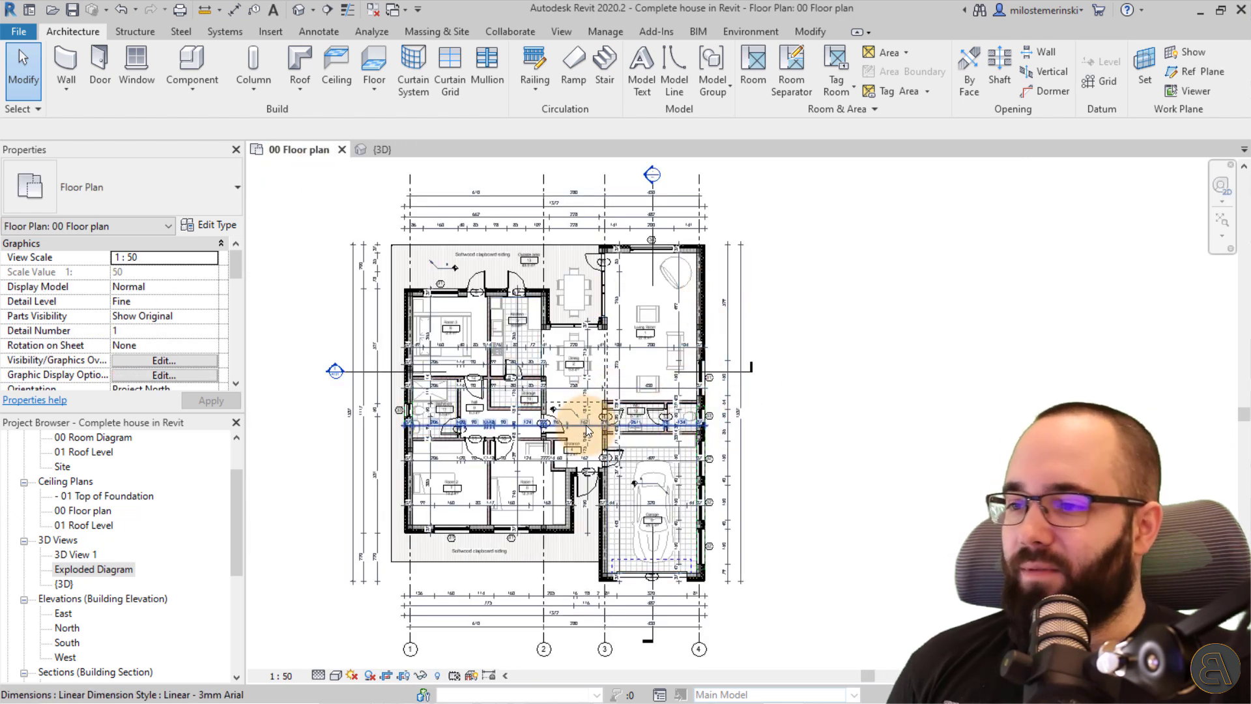
left_click(384, 150)
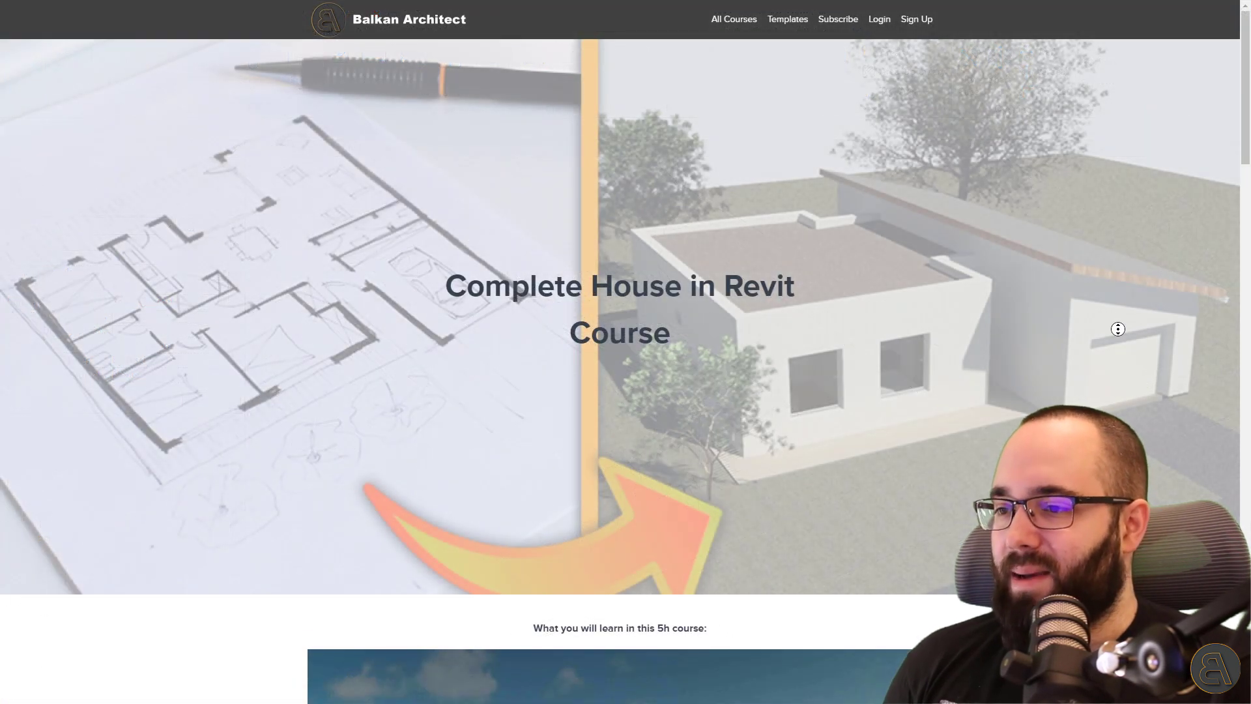
Skim the Complete House in Revit course page on the Balkan Architect site
scroll(1118, 329, "down", 4)
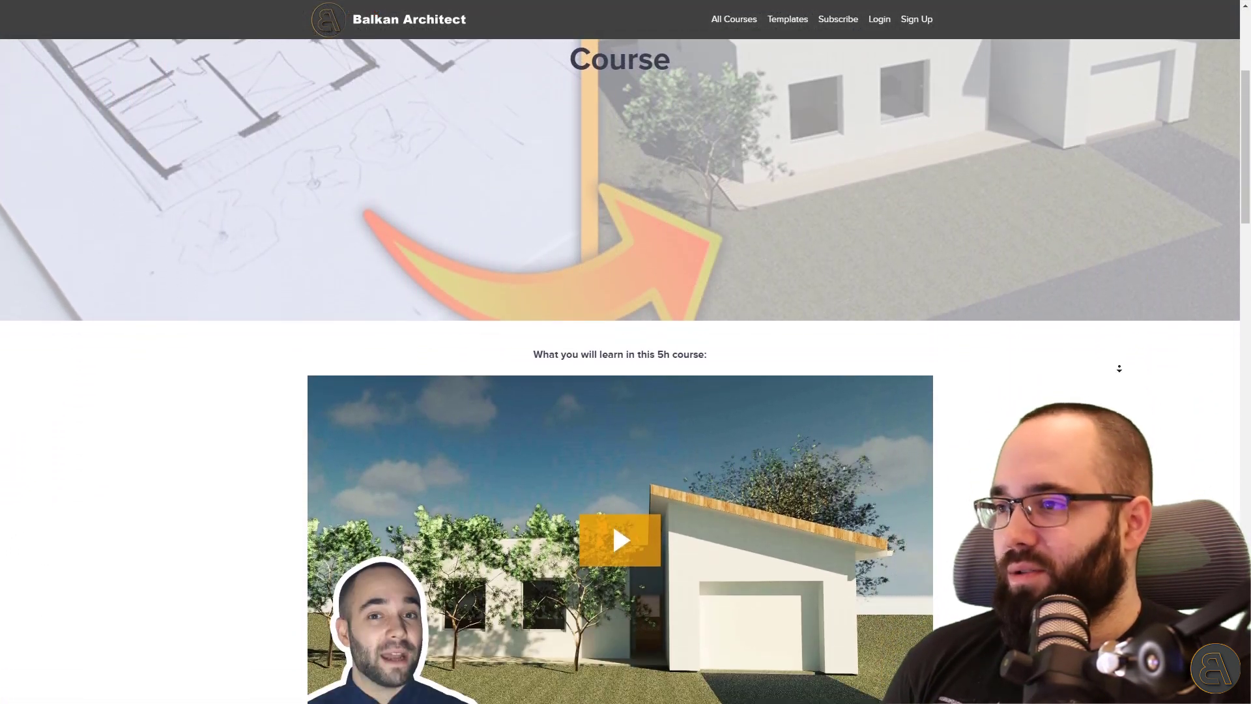
scroll(1119, 368, "down", 8)
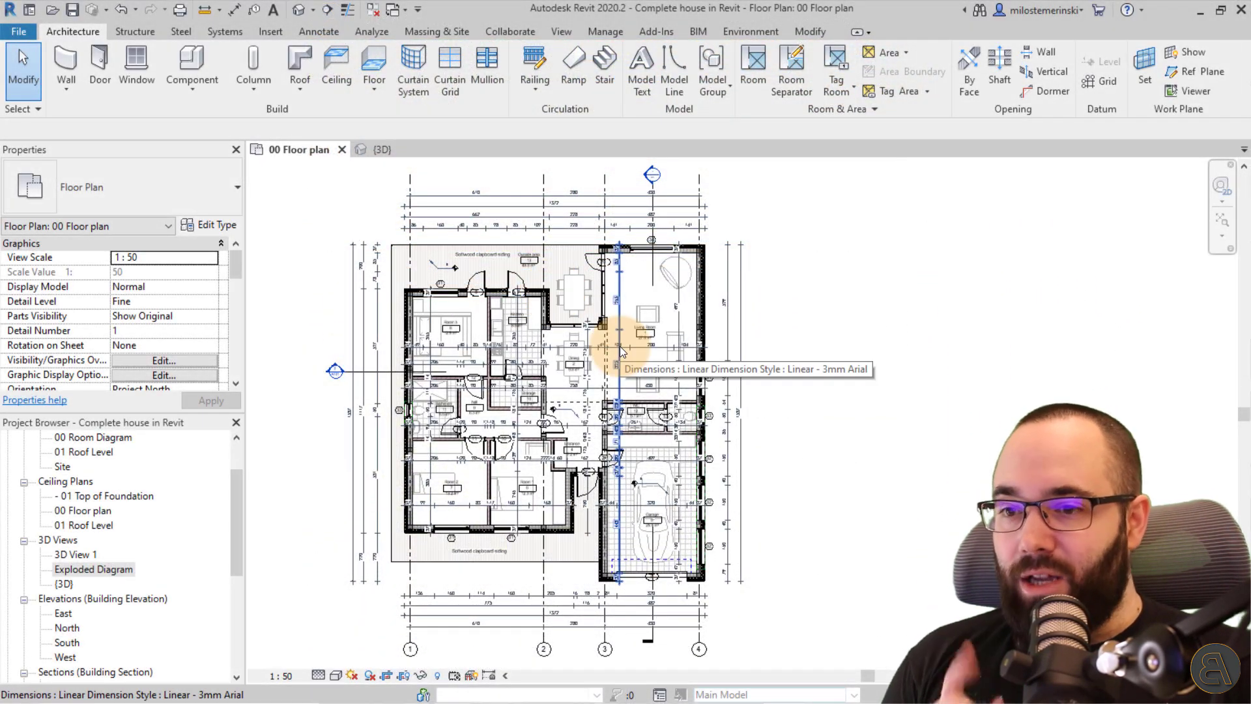
Examine the tick marks on the dimension strings below the garage in the 00 Floor plan view
middle_click_drag(626, 456, 594, 323)
scroll(669, 480, "up", 4)
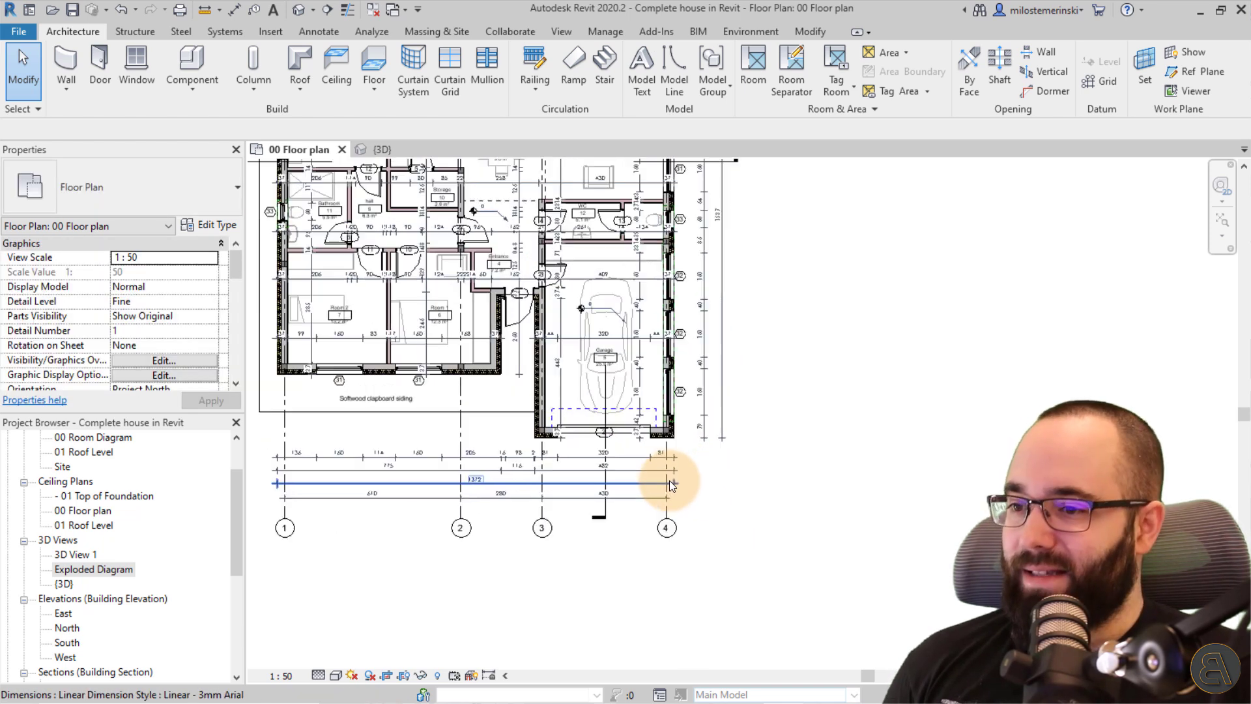
scroll(648, 459, "up", 6)
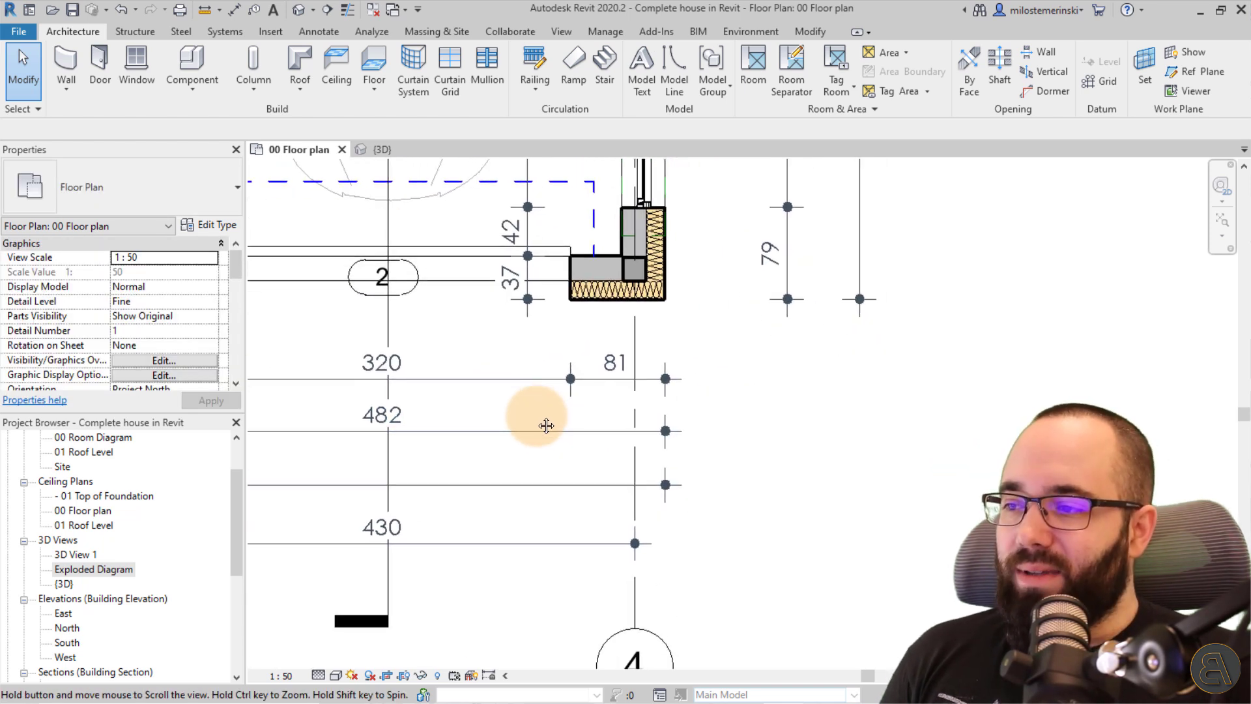
scroll(577, 388, "up", 1)
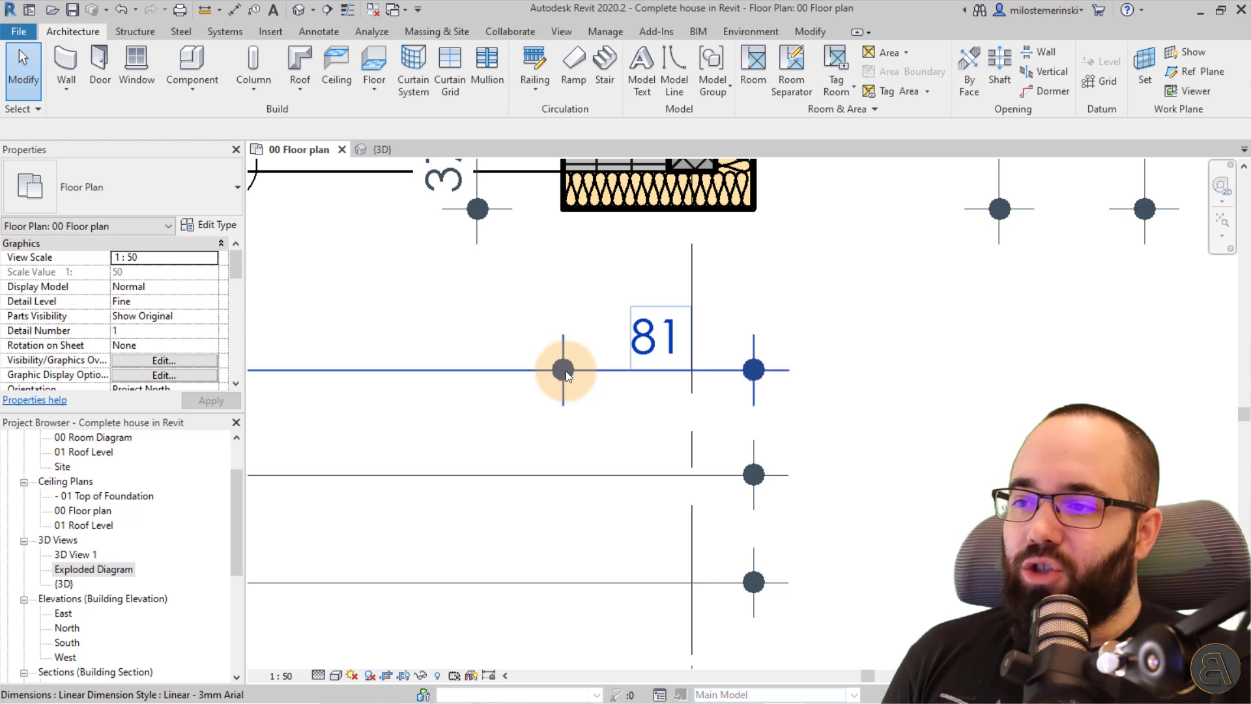
scroll(656, 432, "down", 5)
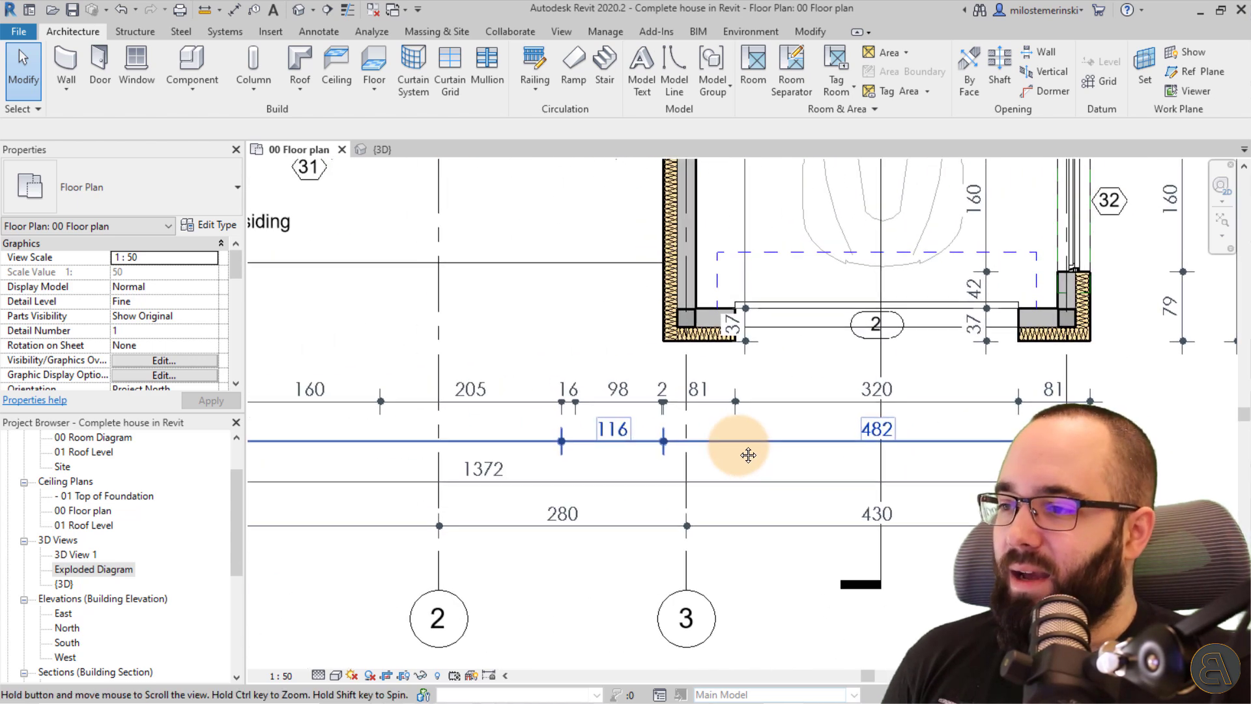
scroll(619, 471, "down", 2)
scroll(650, 459, "up", 6)
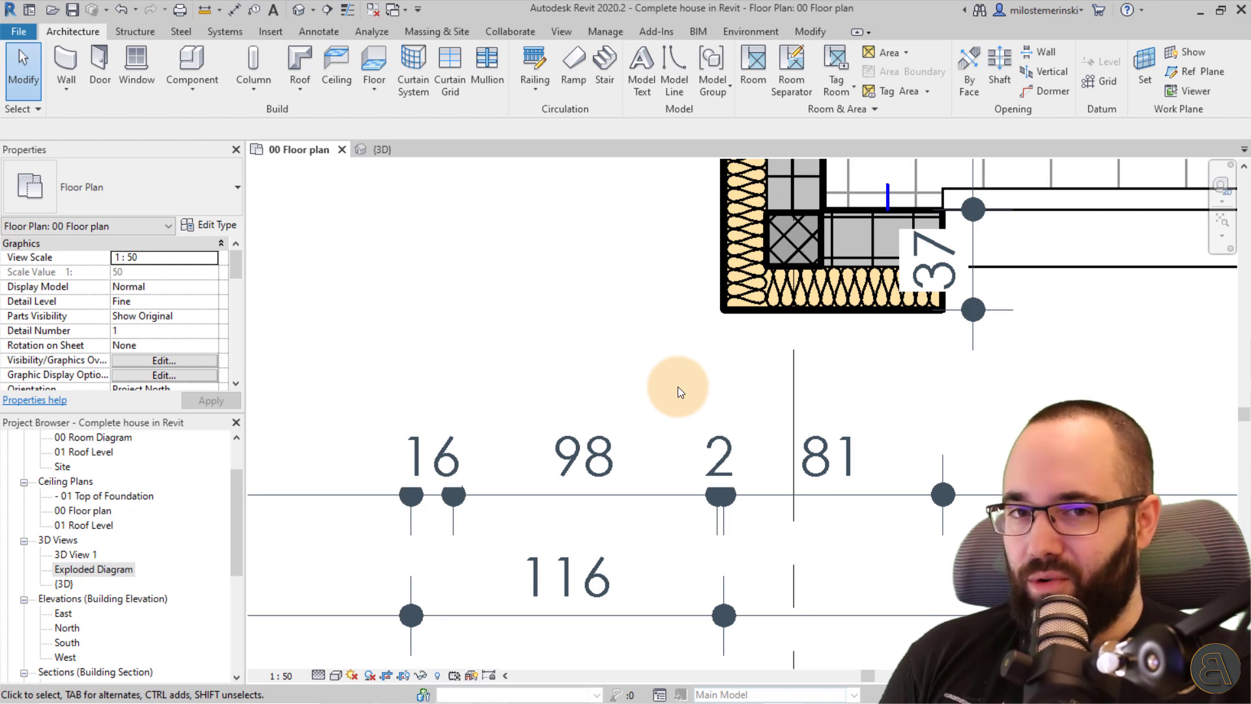
scroll(584, 393, "down", 2)
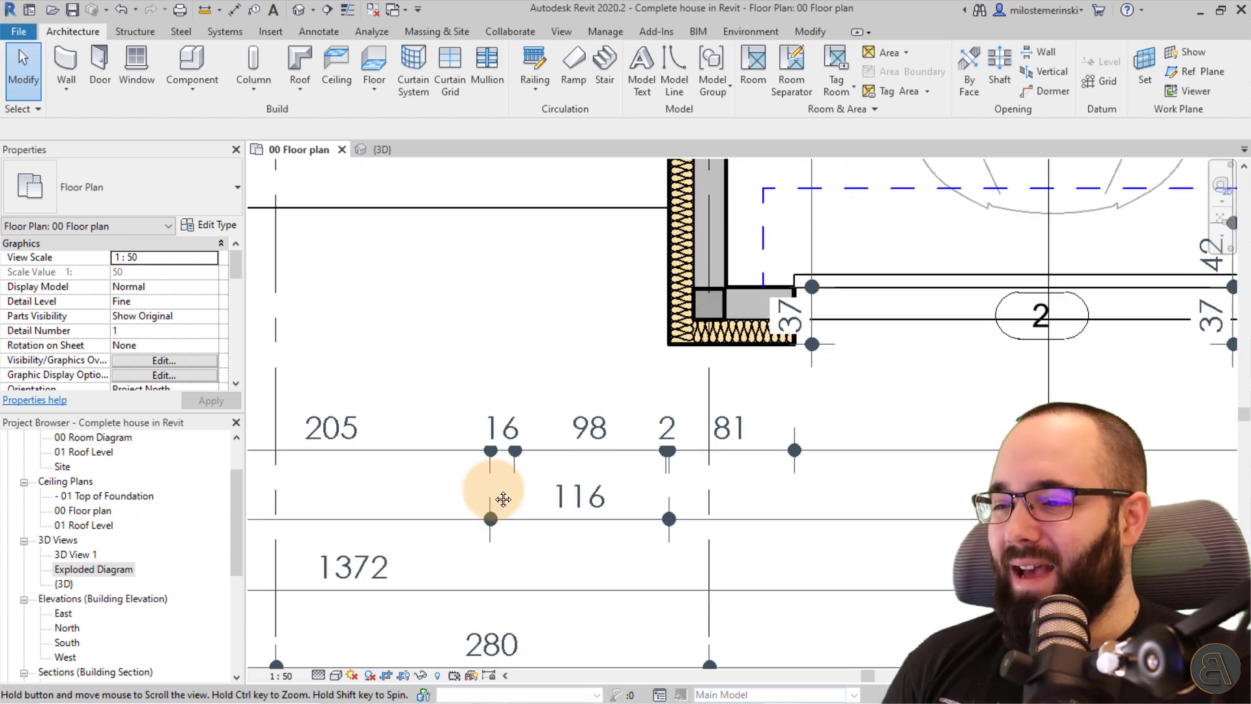
middle_click_drag(497, 497, 567, 461)
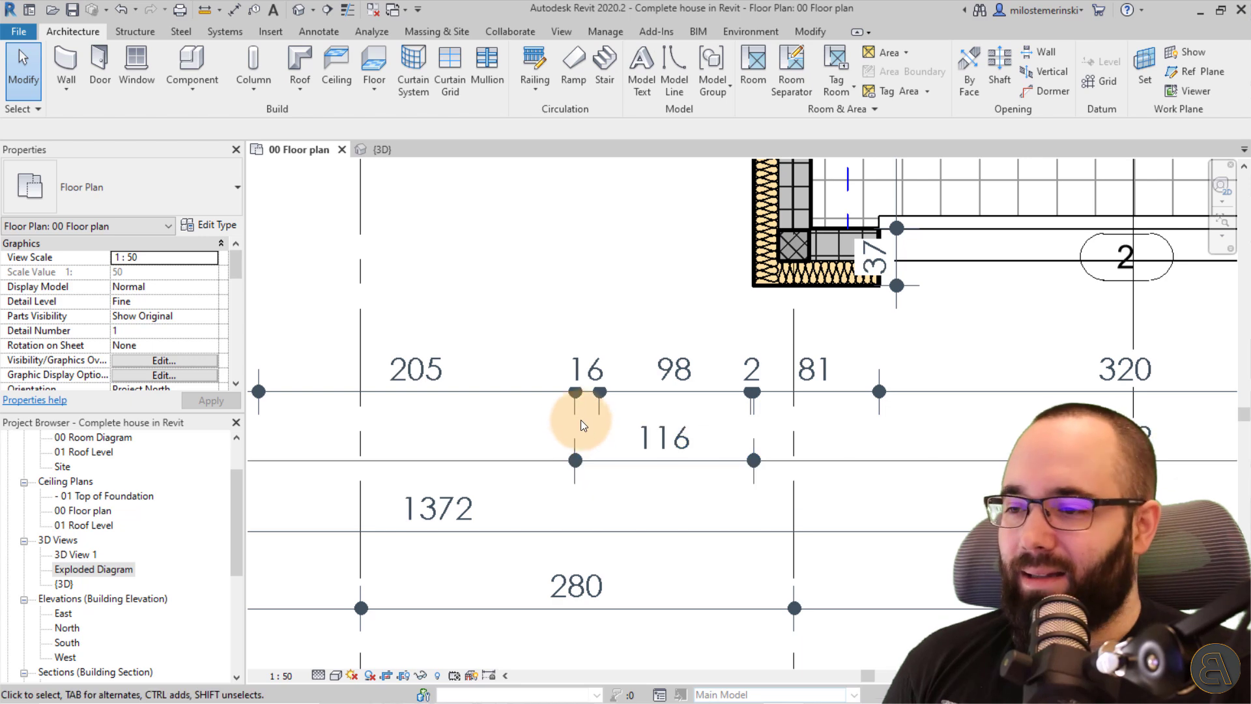
scroll(550, 429, "down", 4)
middle_click_drag(549, 359, 370, 346)
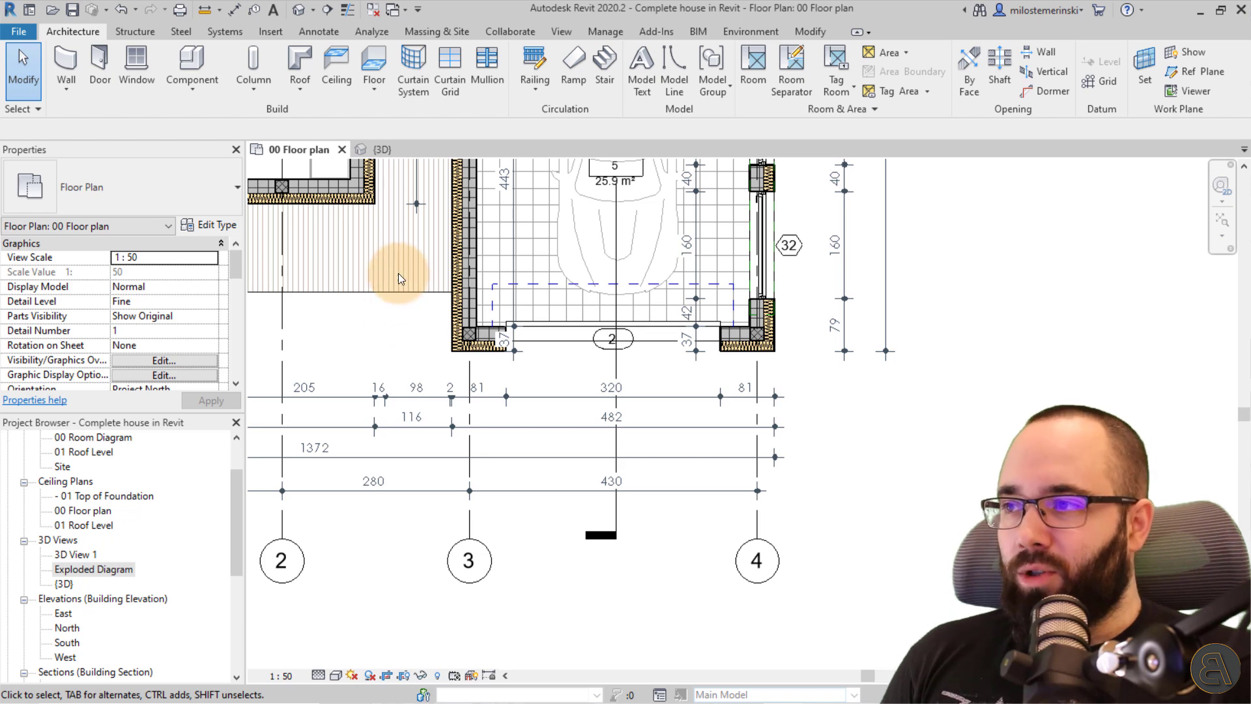
Start the Text command and set the leader type to Two Segments
left_click(319, 30)
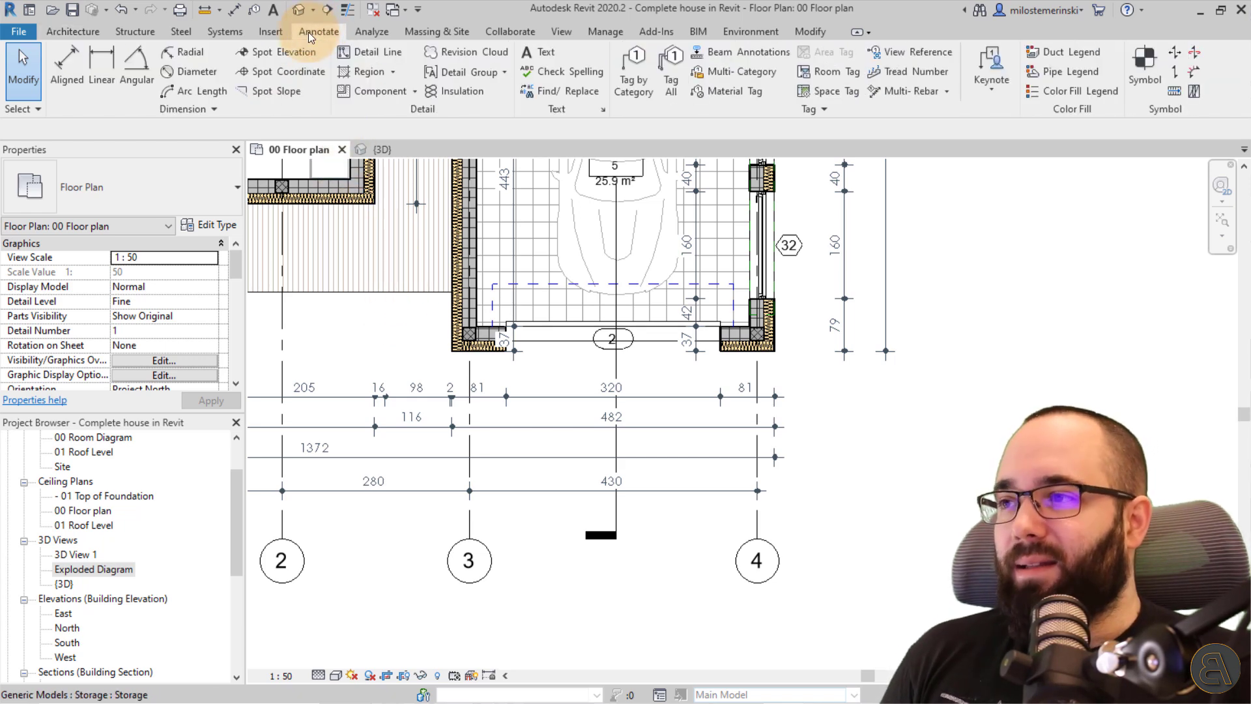
left_click(540, 54)
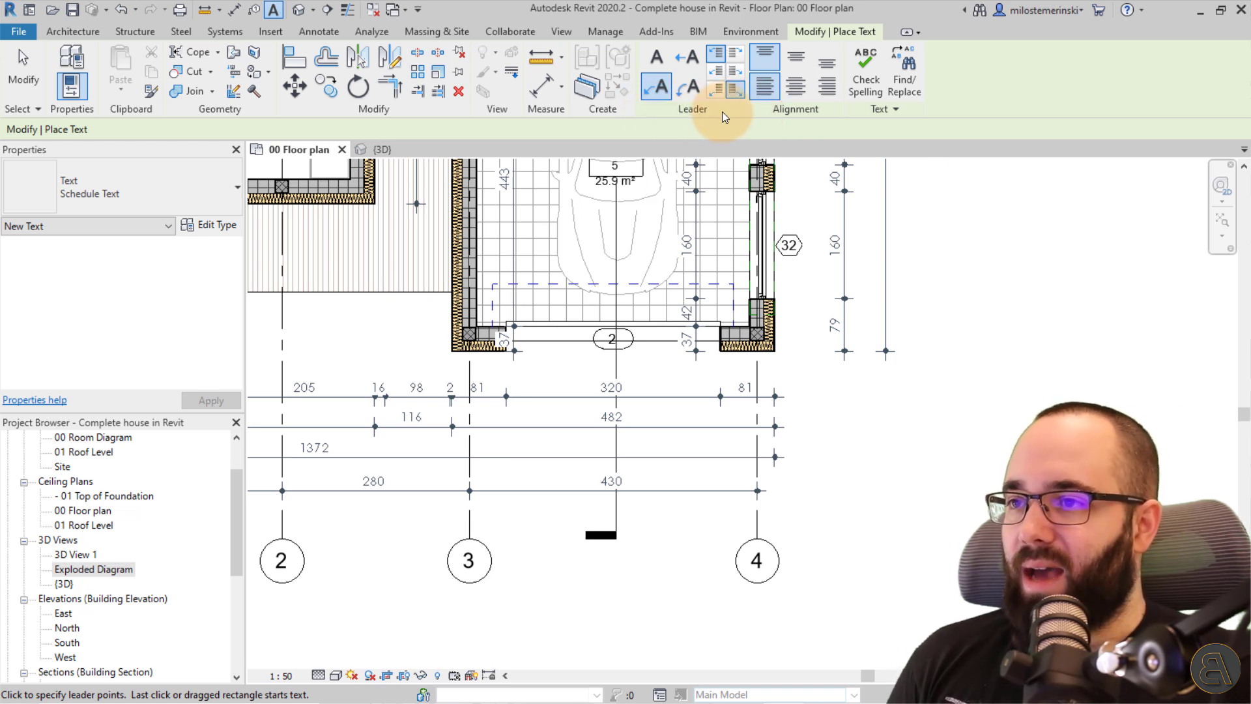
left_click(654, 62)
left_click(689, 62)
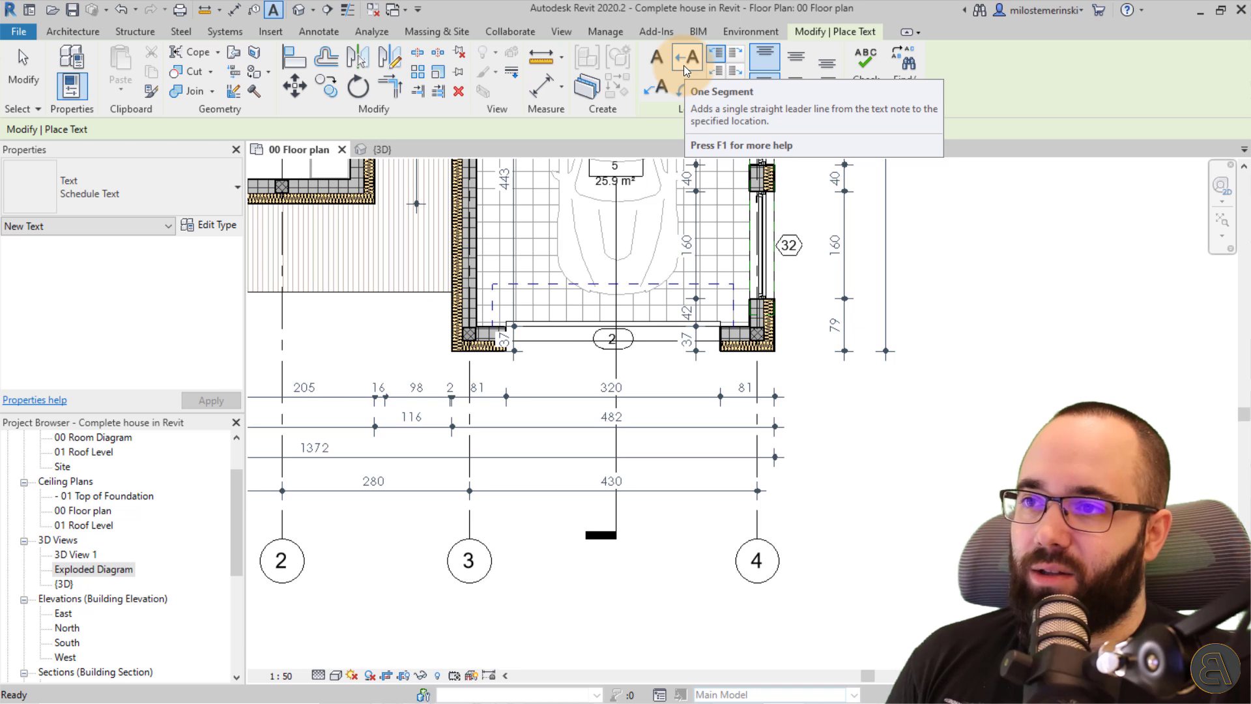
left_click(651, 91)
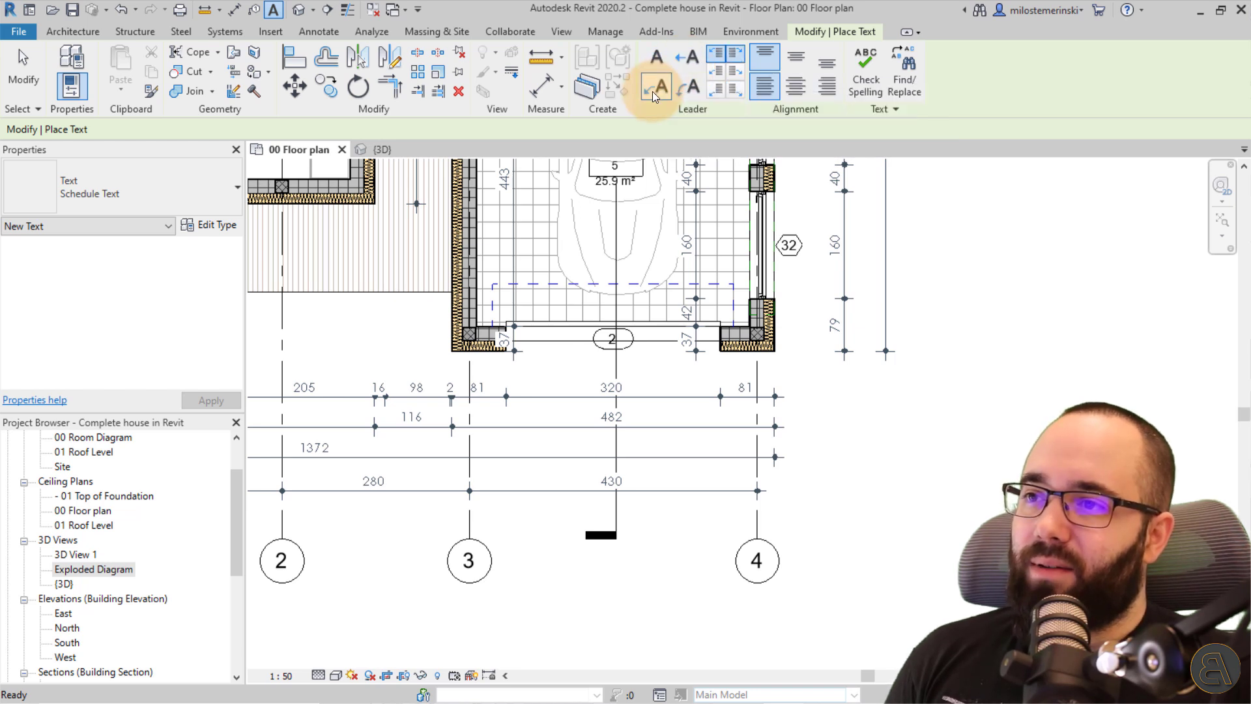
left_click(689, 95)
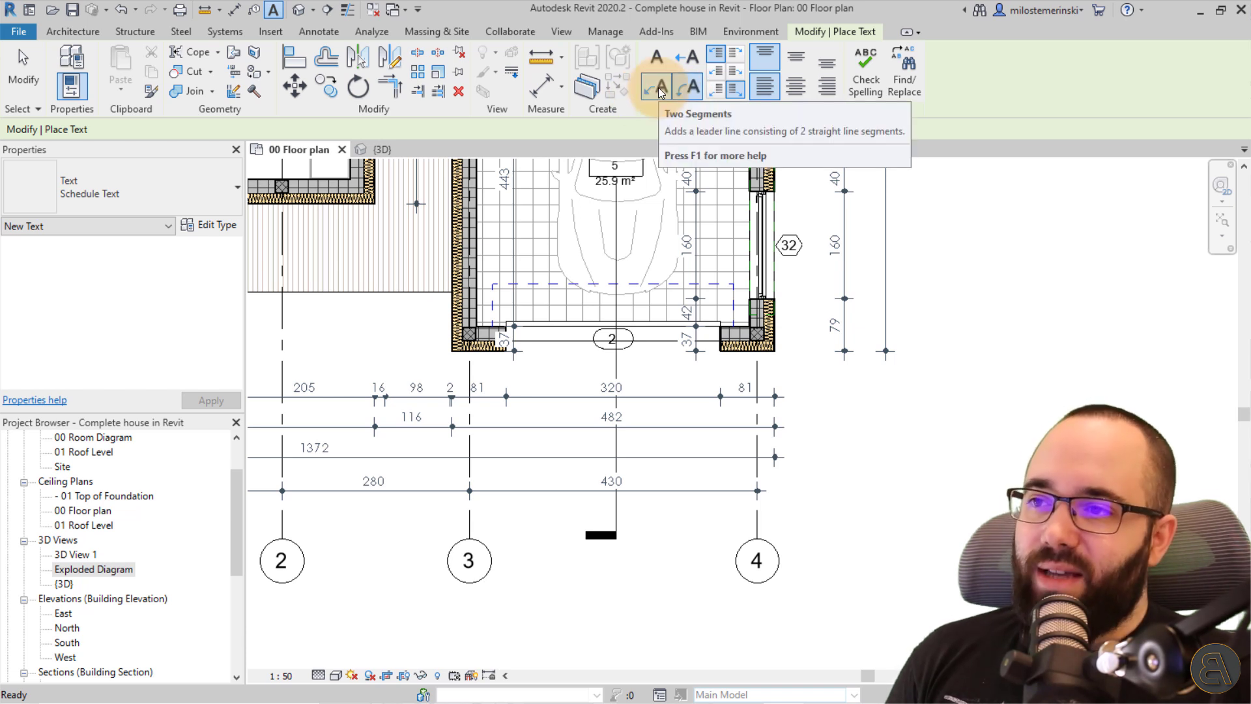
left_click(658, 87)
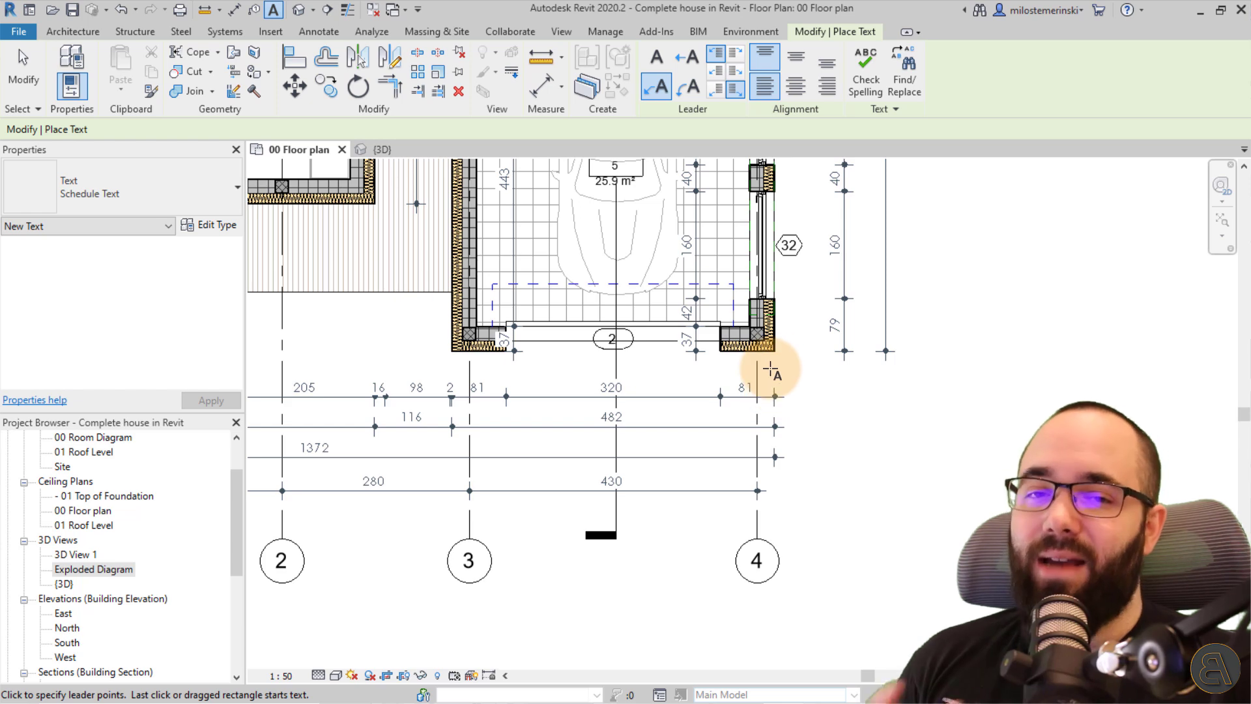
Place a text note reading "This is important" with its leader pointing to the garage's outer wall corner near grid 4
scroll(774, 357, "up", 5)
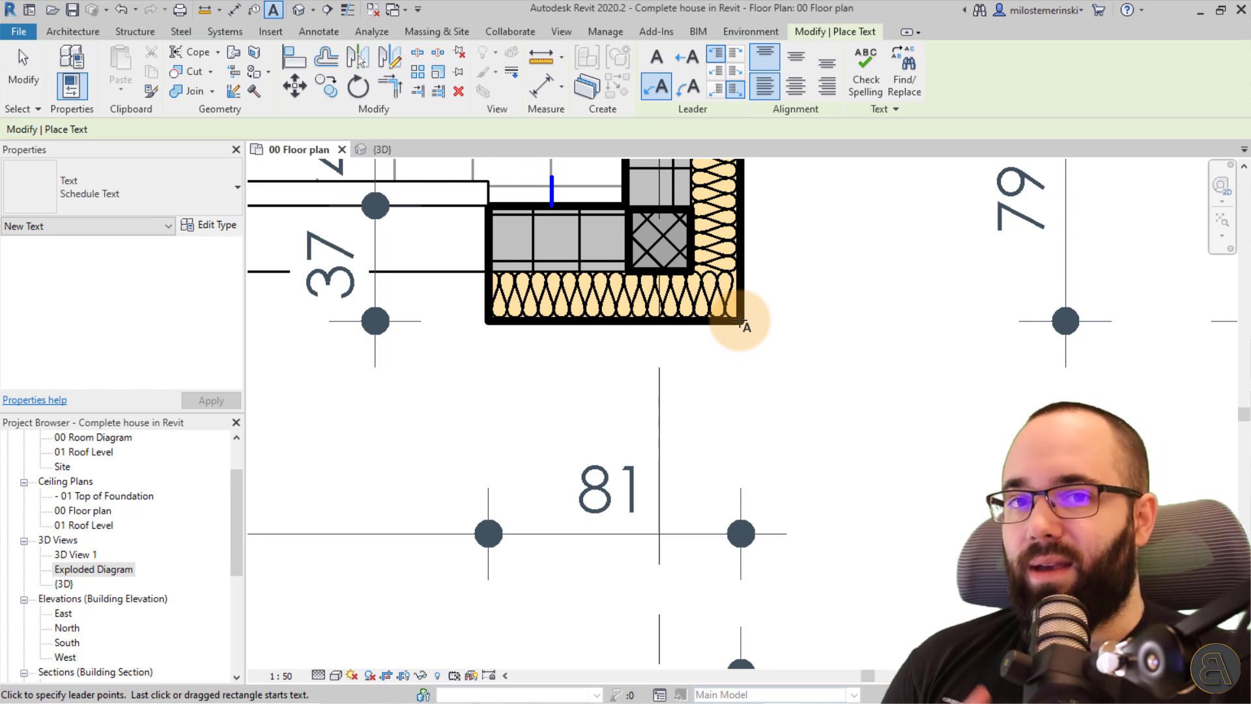
left_click(740, 321)
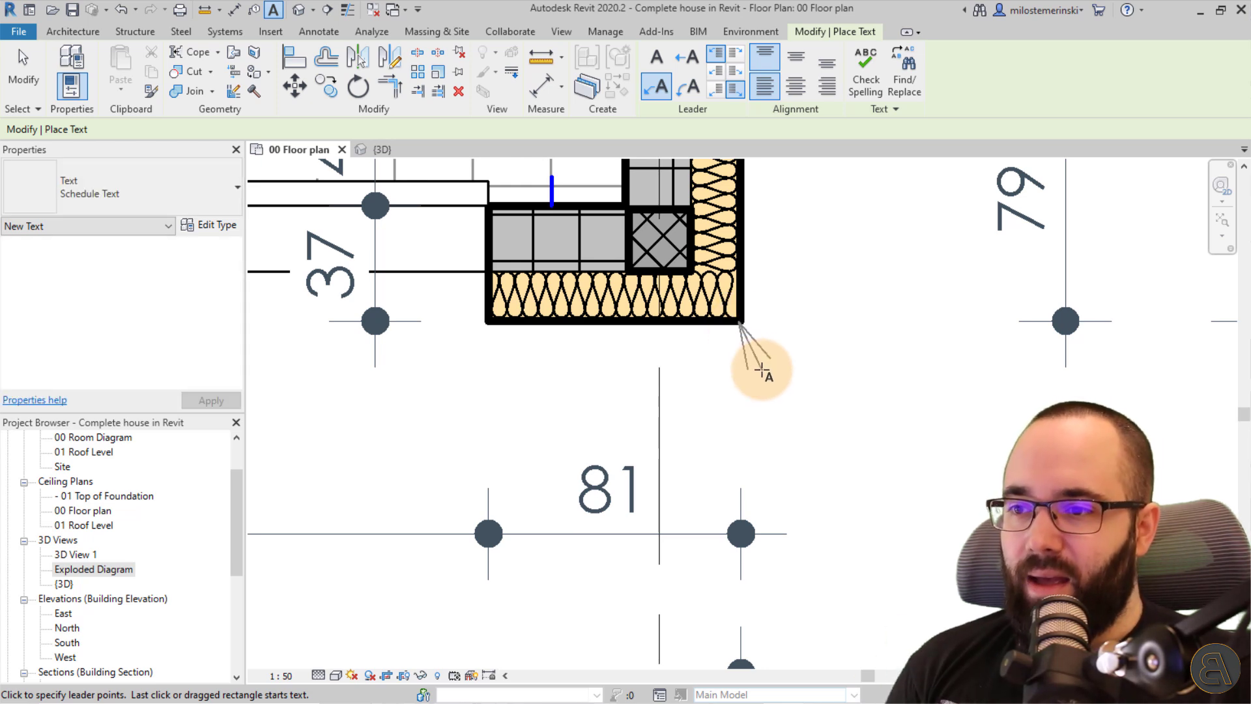
scroll(754, 363, "down", 4)
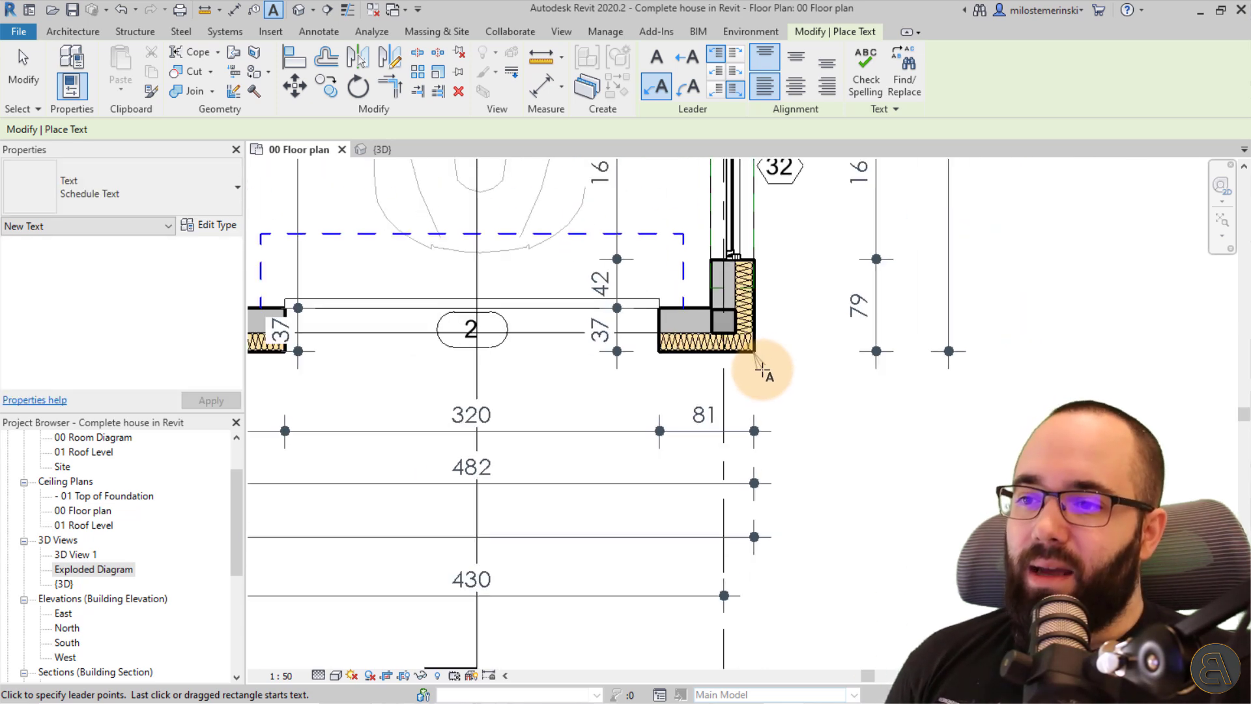
left_click(803, 420)
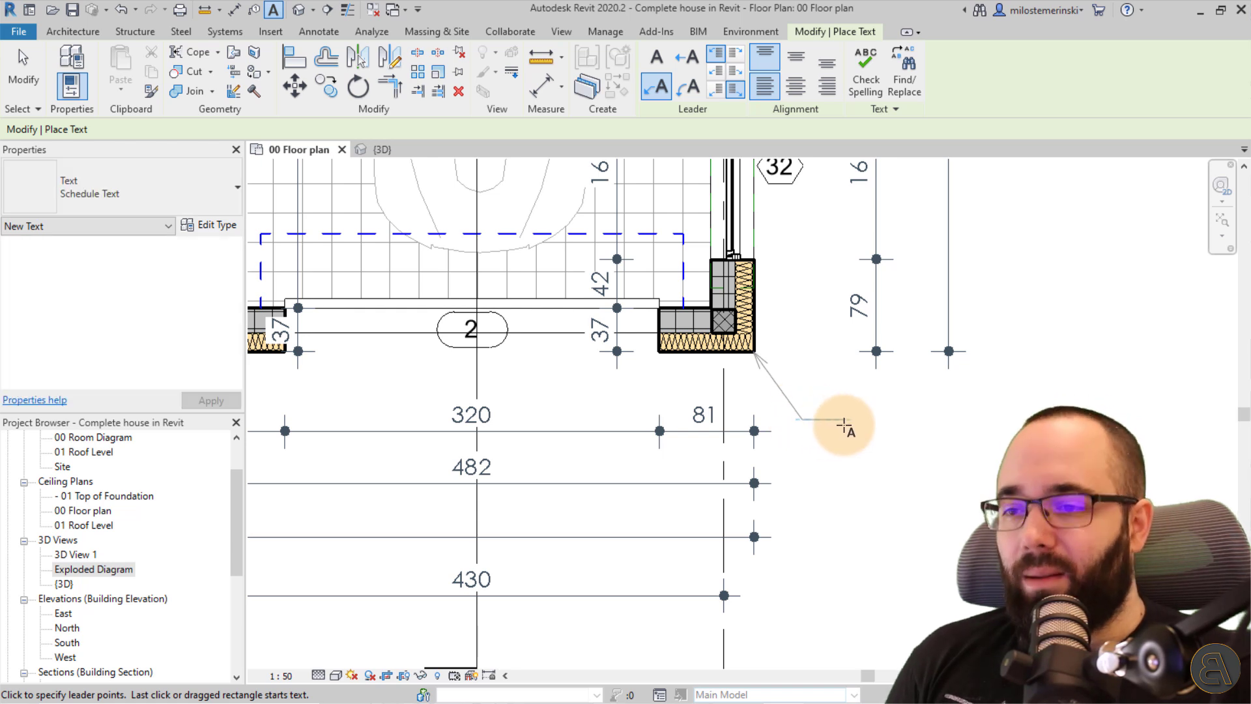
left_click(879, 423)
scroll(861, 468, "down", 2)
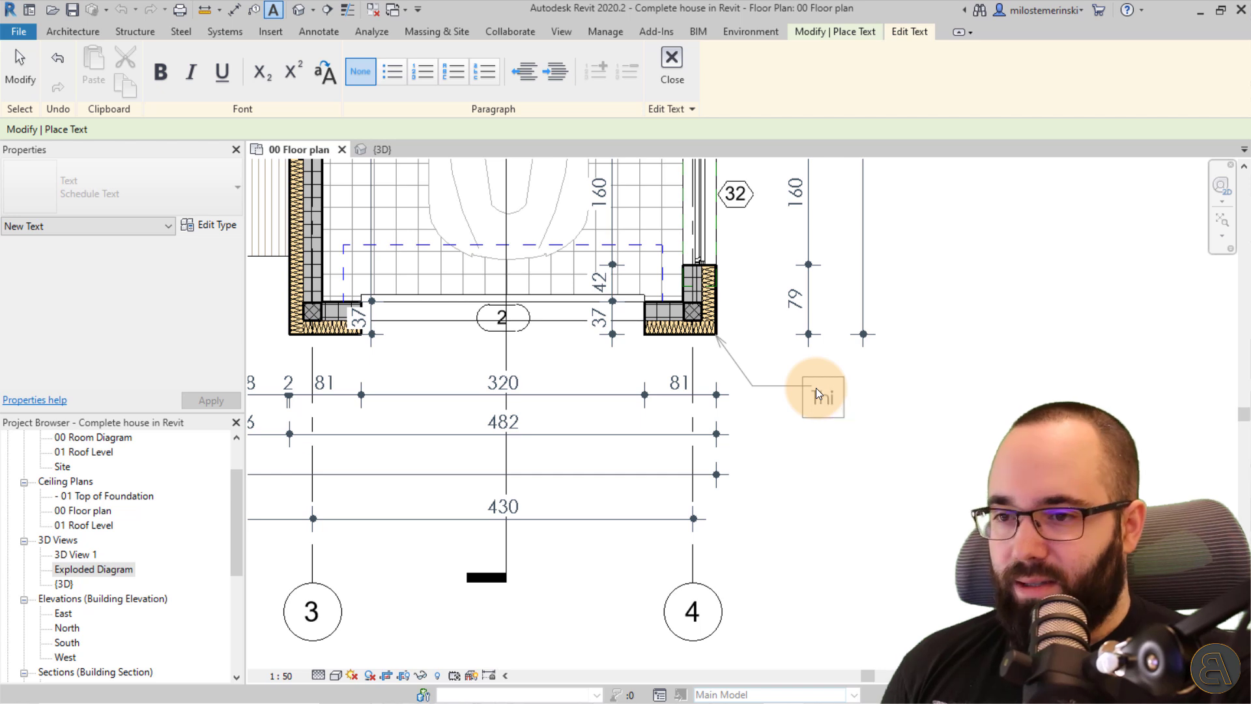
type("This is ")
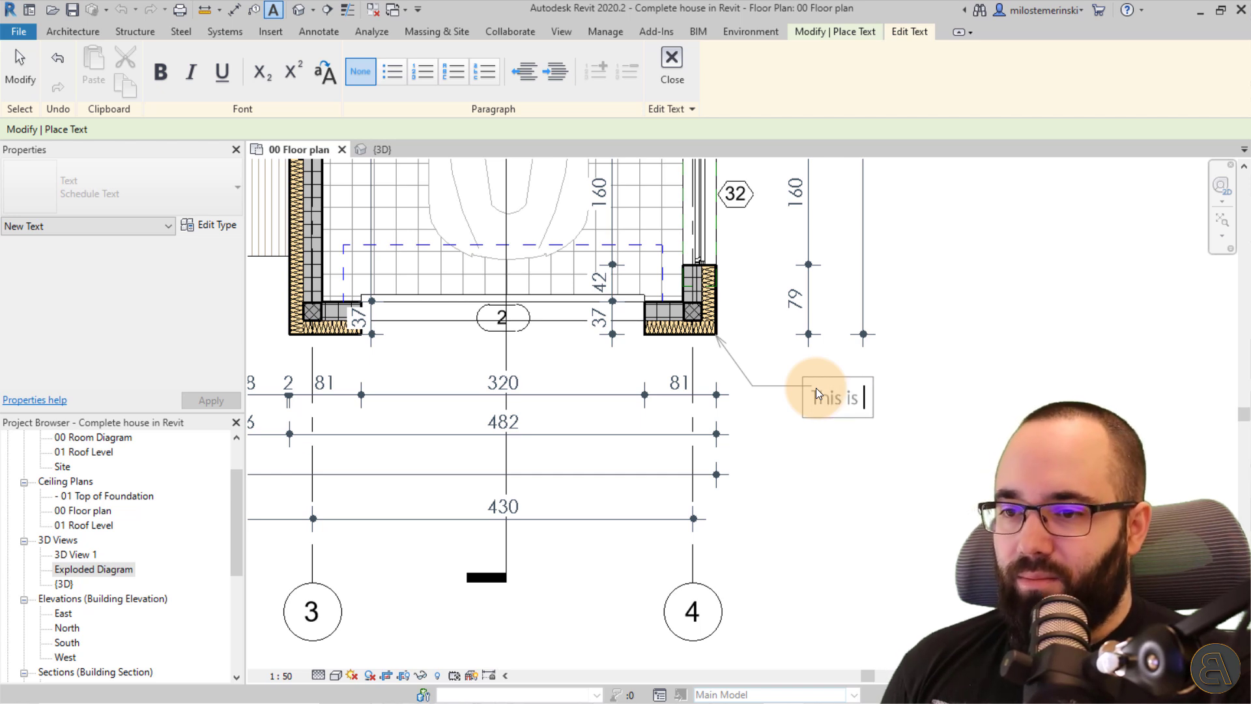
type("important")
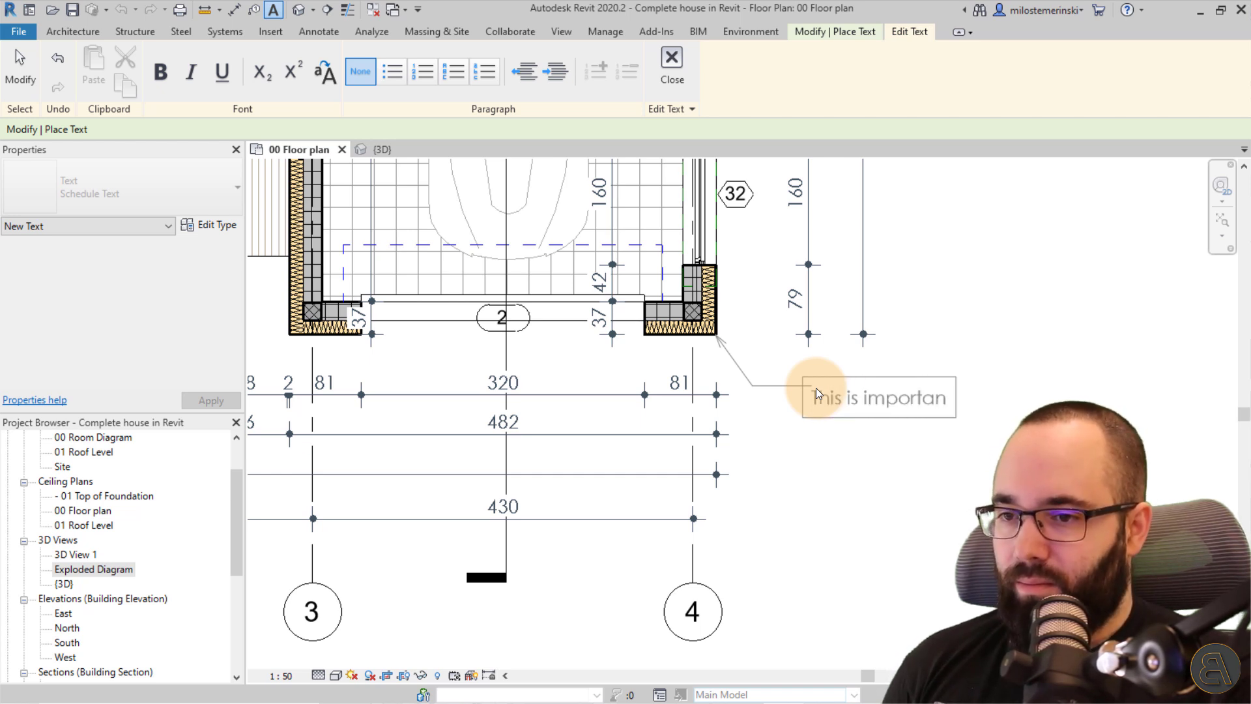
left_click(768, 355)
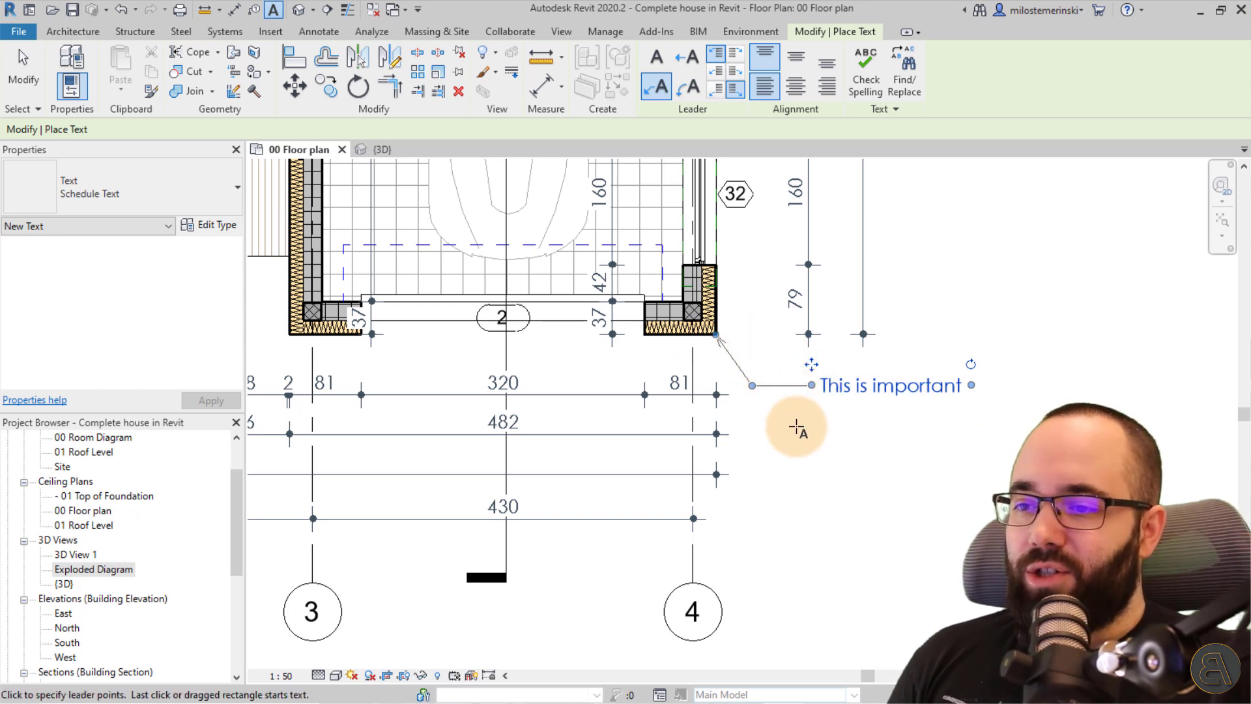
key("Escape")
key("Escape")
Examine the arrowhead at the text note's leader tip on the garage's outer wall corner
scroll(791, 399, "up", 3)
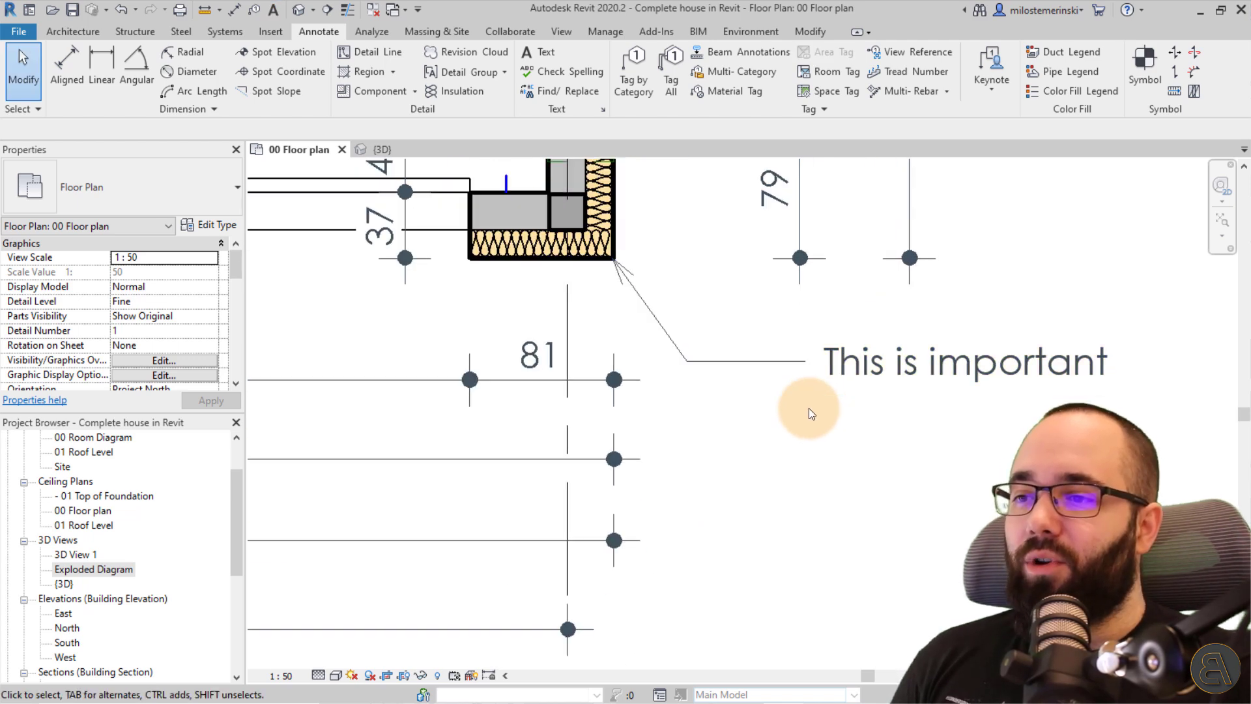
scroll(807, 408, "up", 4)
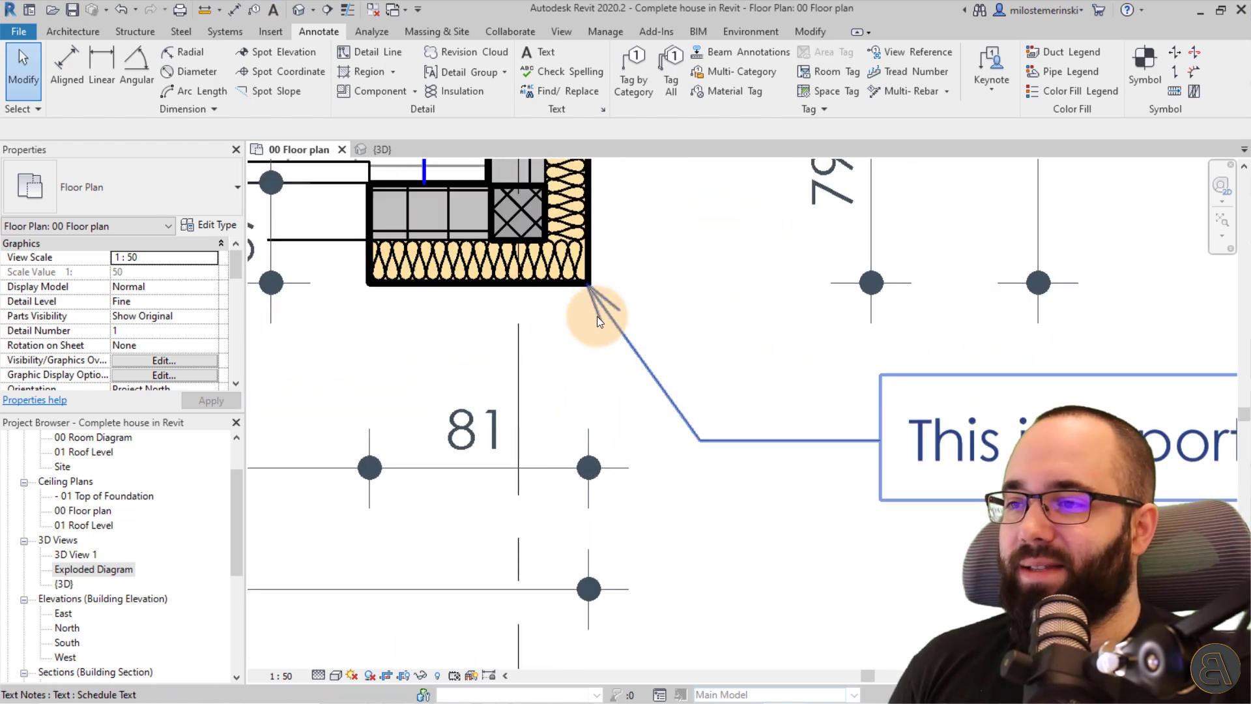
scroll(597, 315, "up", 2)
left_click(593, 284)
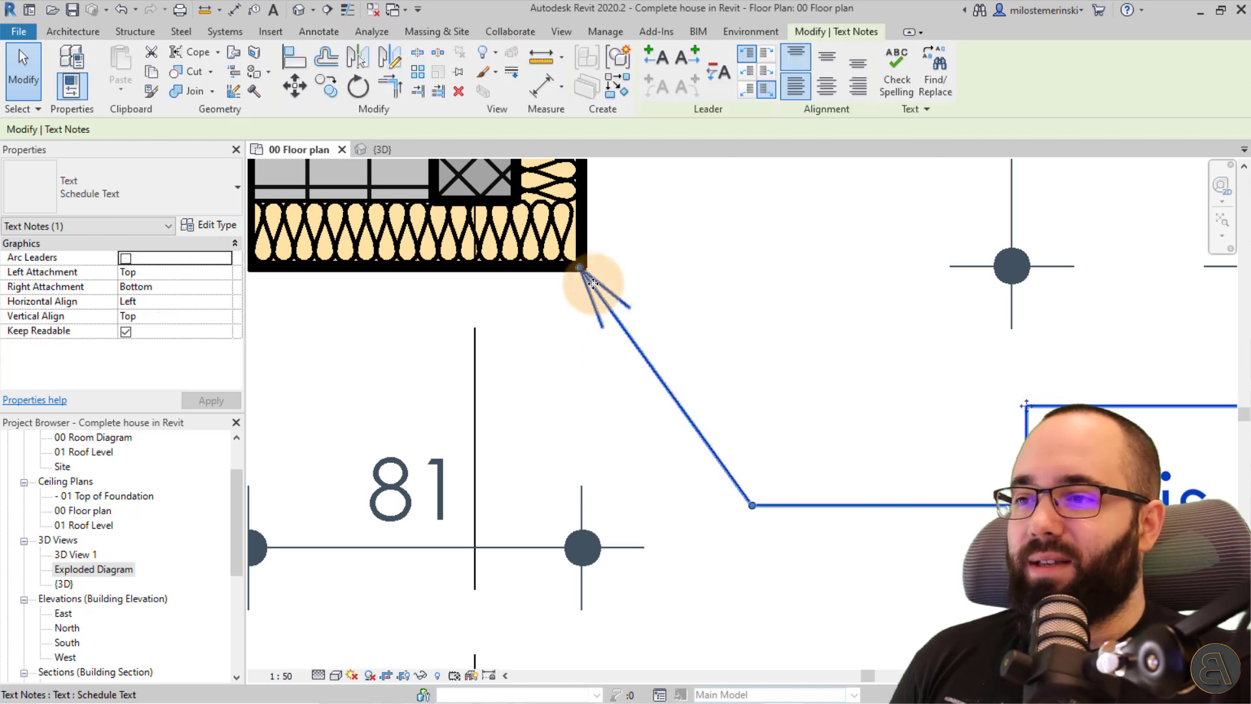
key("Escape")
scroll(655, 223, "down", 2)
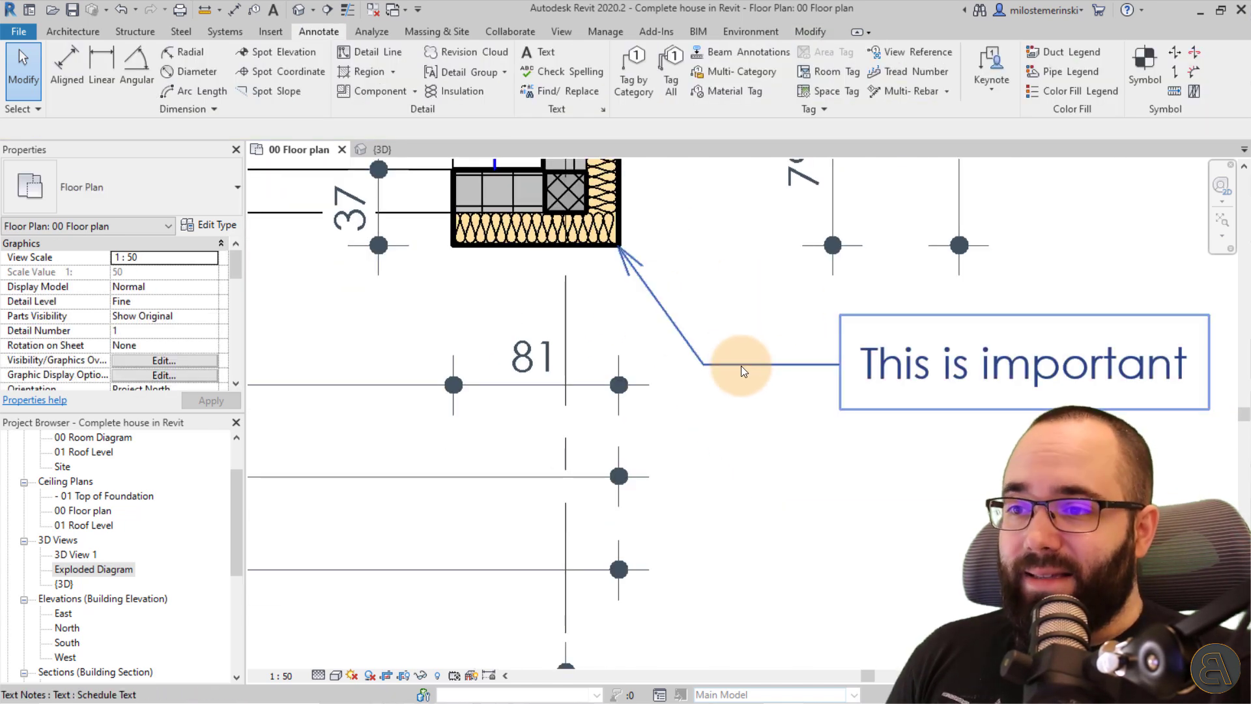
Select the "This is important" note and move it slightly up with its leader elbow level, keeping the tip on the wall corner
left_click(741, 366)
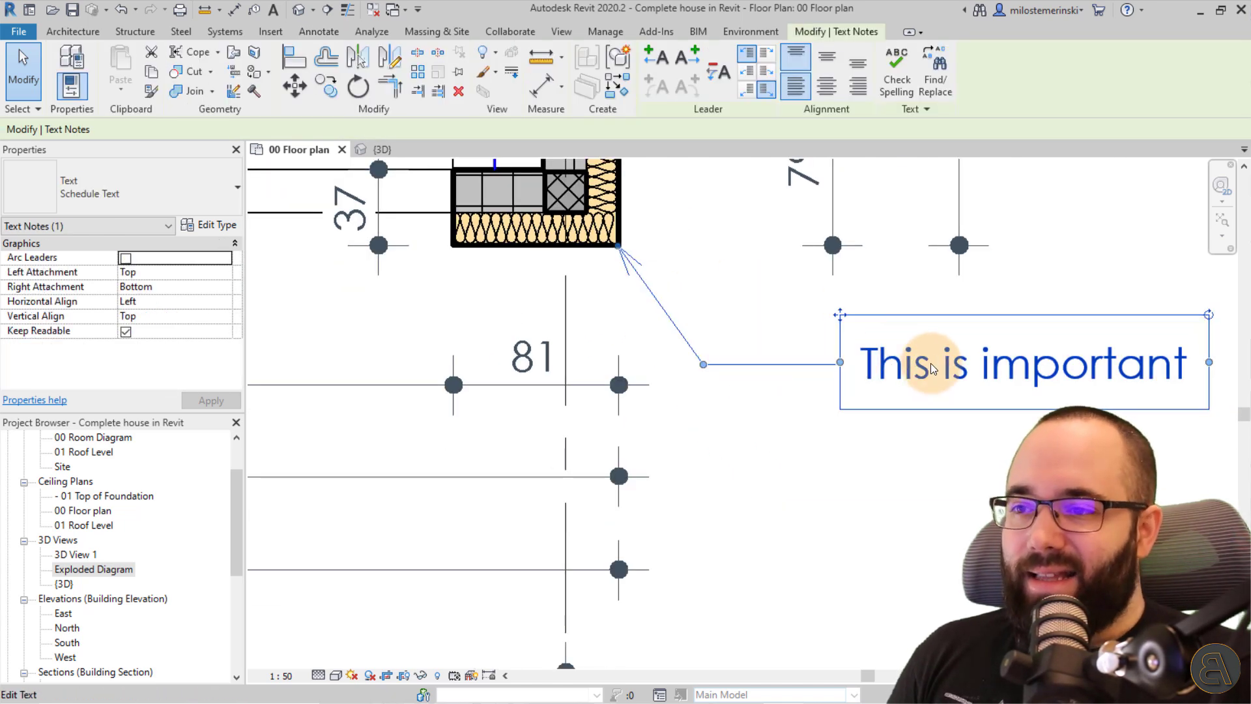
left_click(651, 287)
left_click_drag(723, 365, 725, 367)
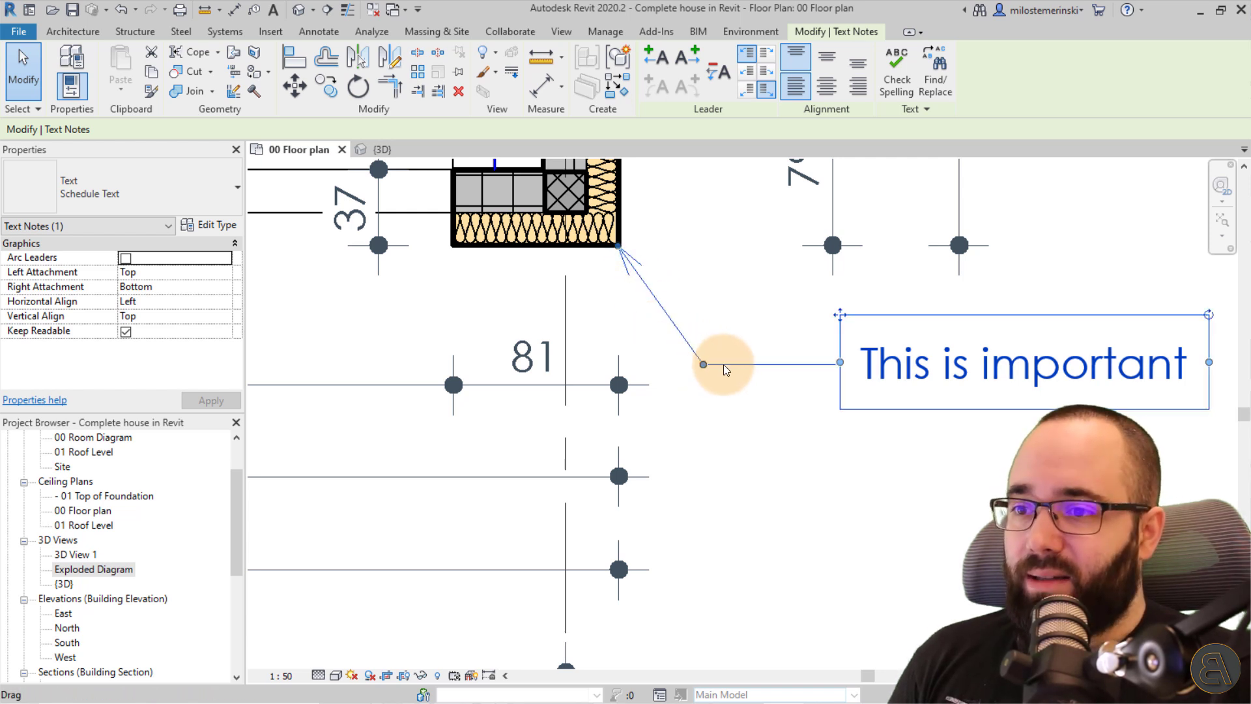
left_click(779, 369)
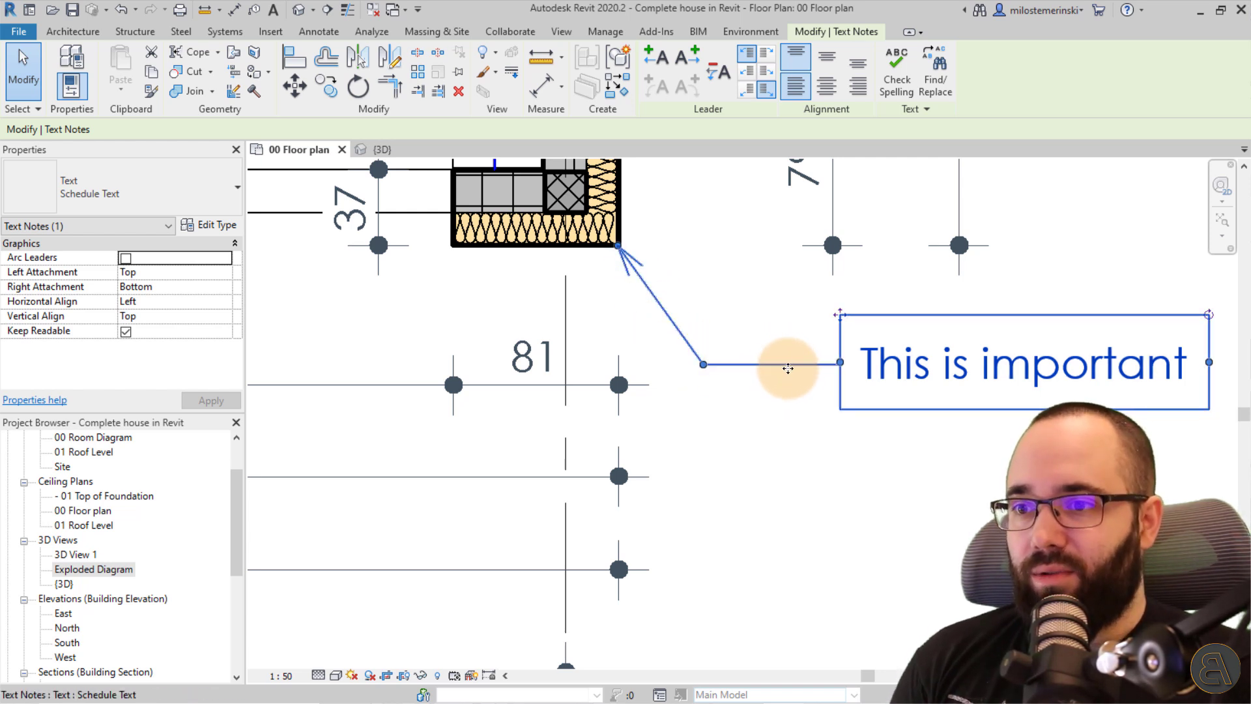
mouse_move(703, 363)
left_mouse_down()
mouse_move(712, 341)
mouse_move(703, 363)
left_mouse_up()
mouse_move(617, 247)
left_mouse_down()
mouse_move(642, 196)
mouse_move(618, 246)
left_mouse_up()
left_click_drag(839, 314, 780, 346)
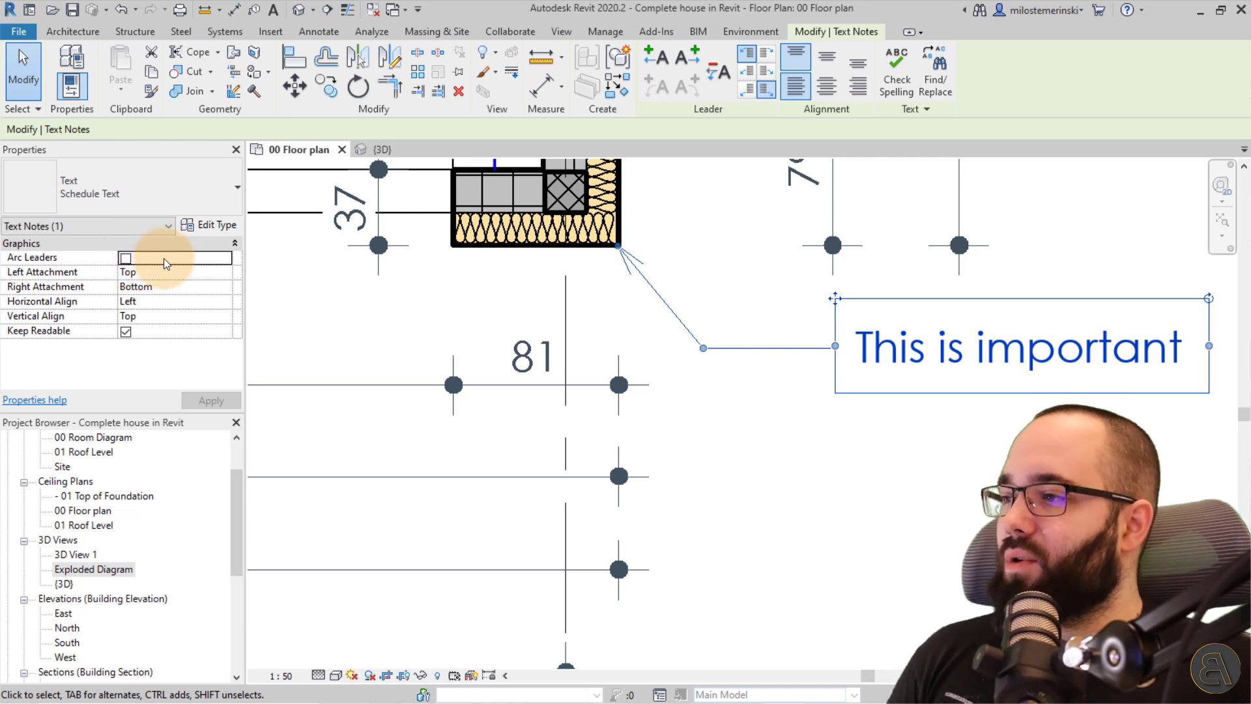
Try Arc Leaders on the selected text note, and switch the option back off
left_click(126, 258)
left_click(211, 400)
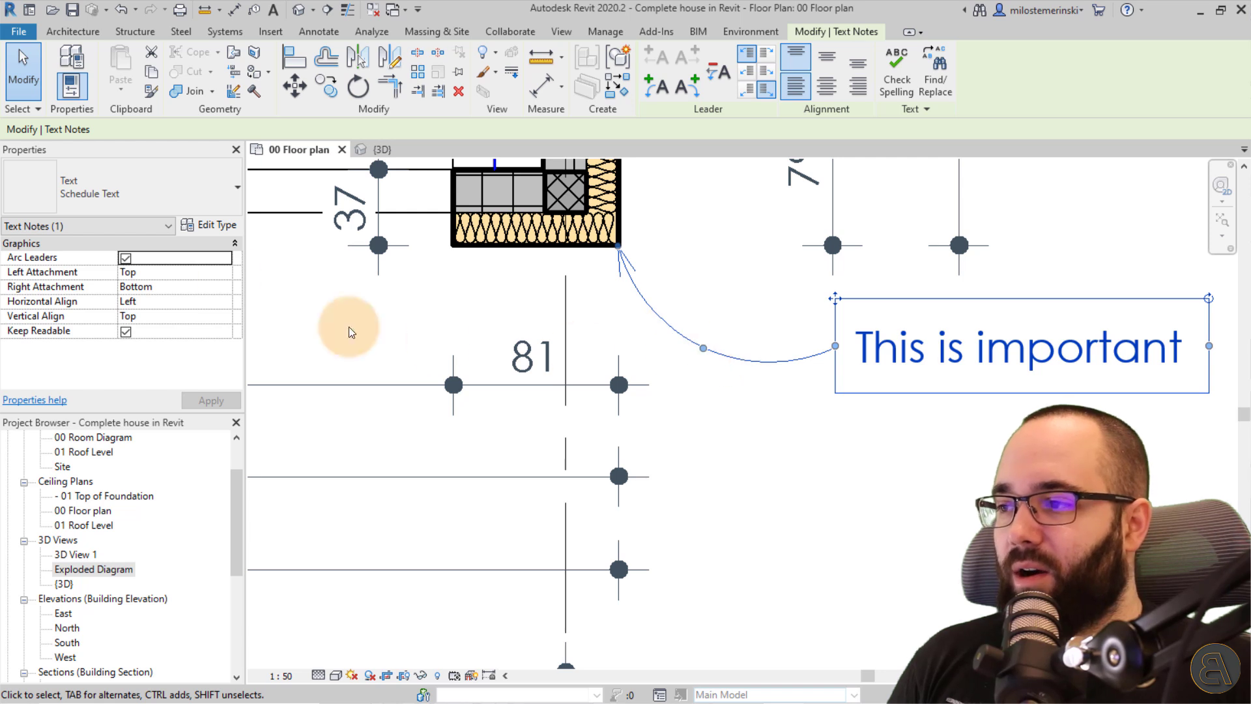
left_click(126, 259)
left_click(203, 400)
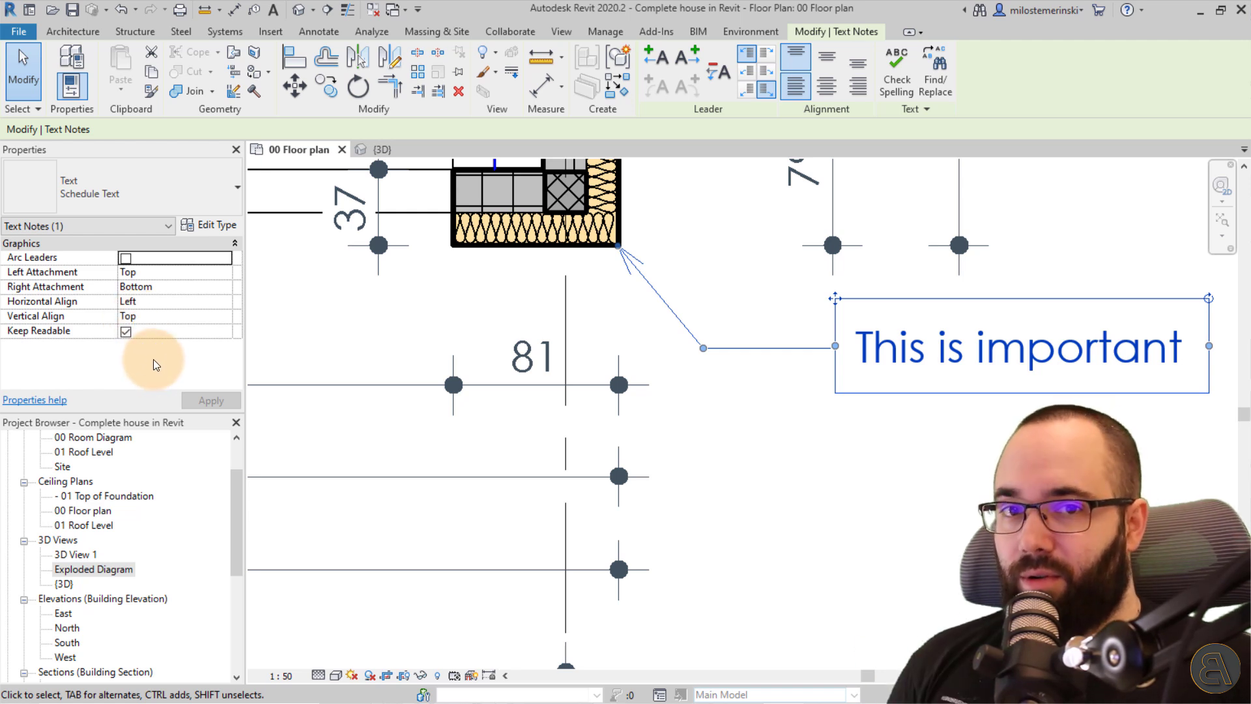
Open the type properties of the Schedule Text note and apply a Leader/Border Offset of 0 mm
left_click(213, 226)
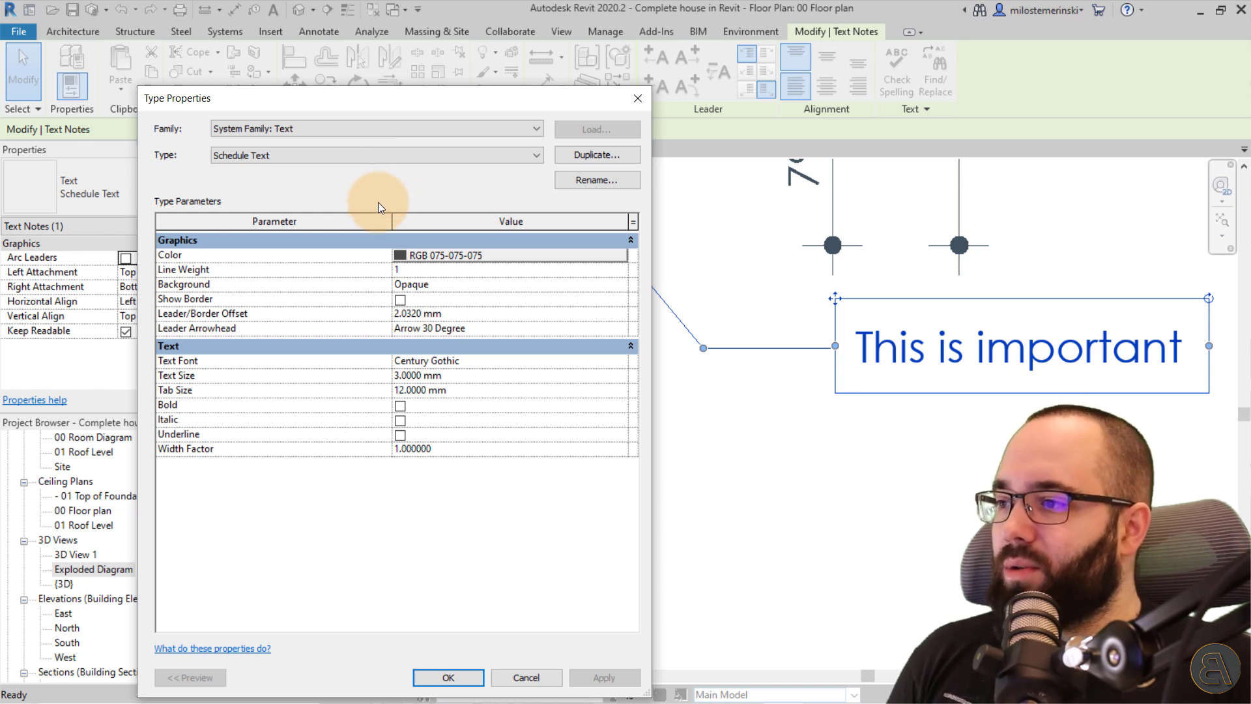
mouse_move(172, 335)
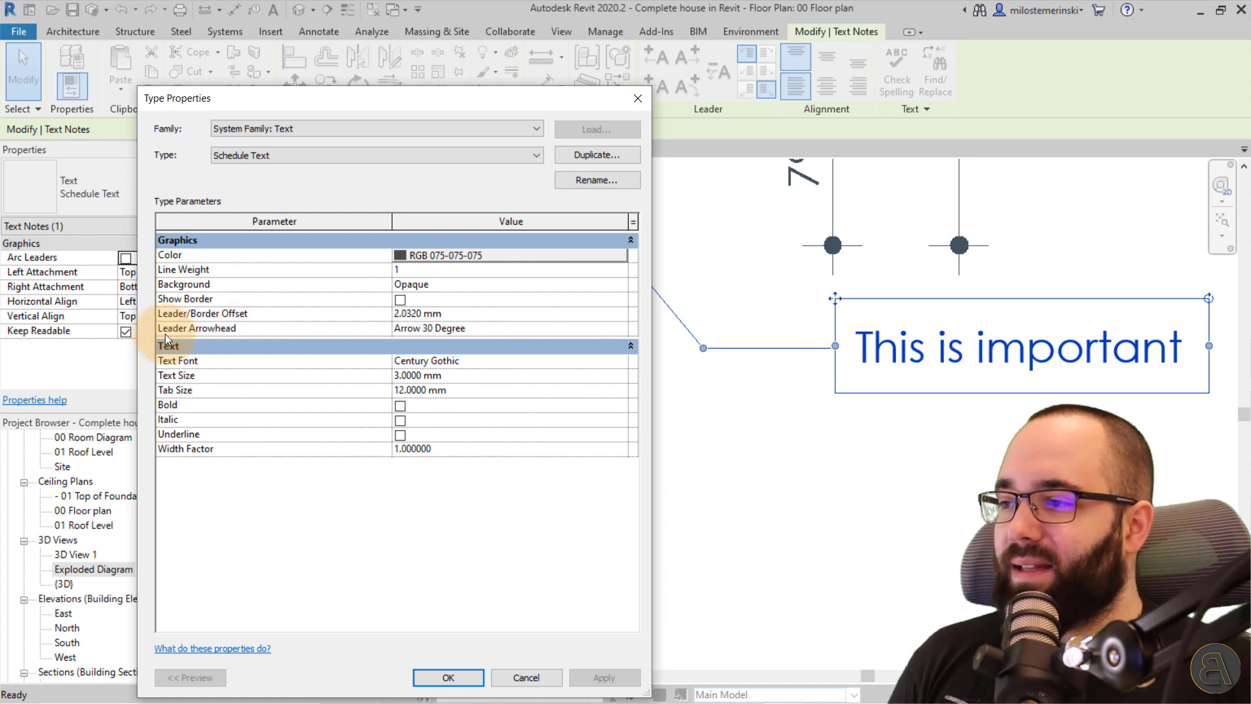
mouse_move(209, 334)
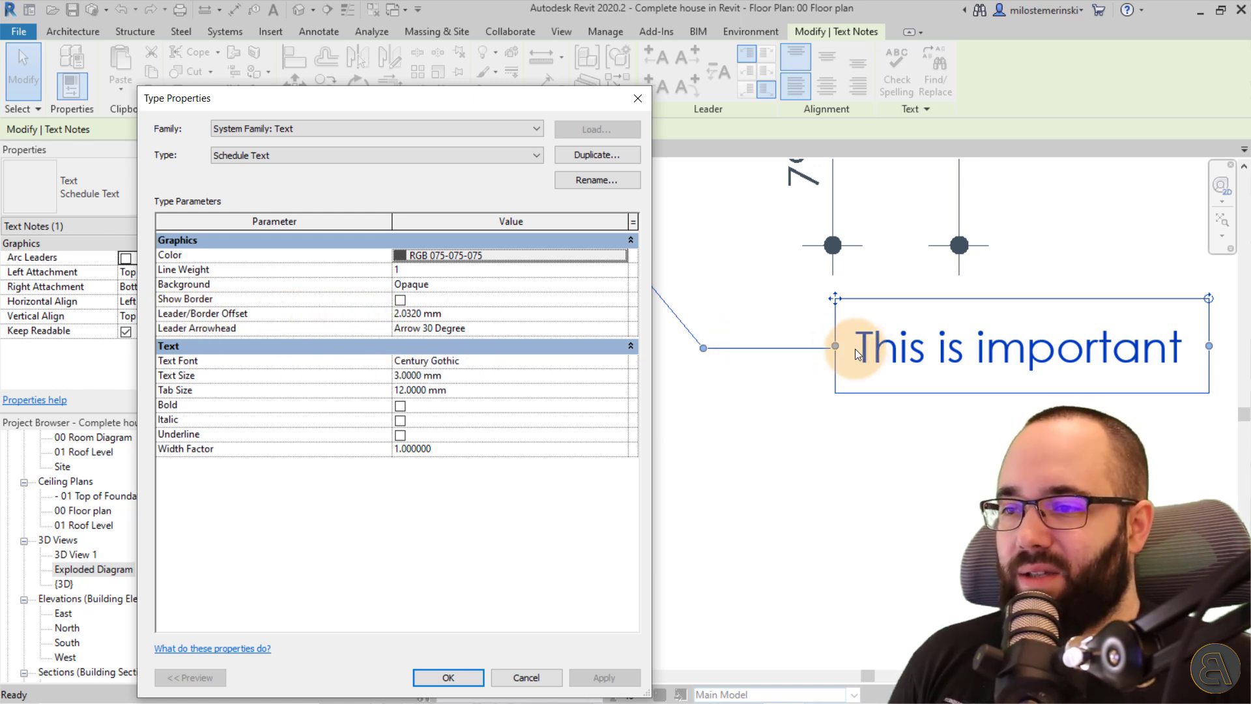
left_click(408, 314)
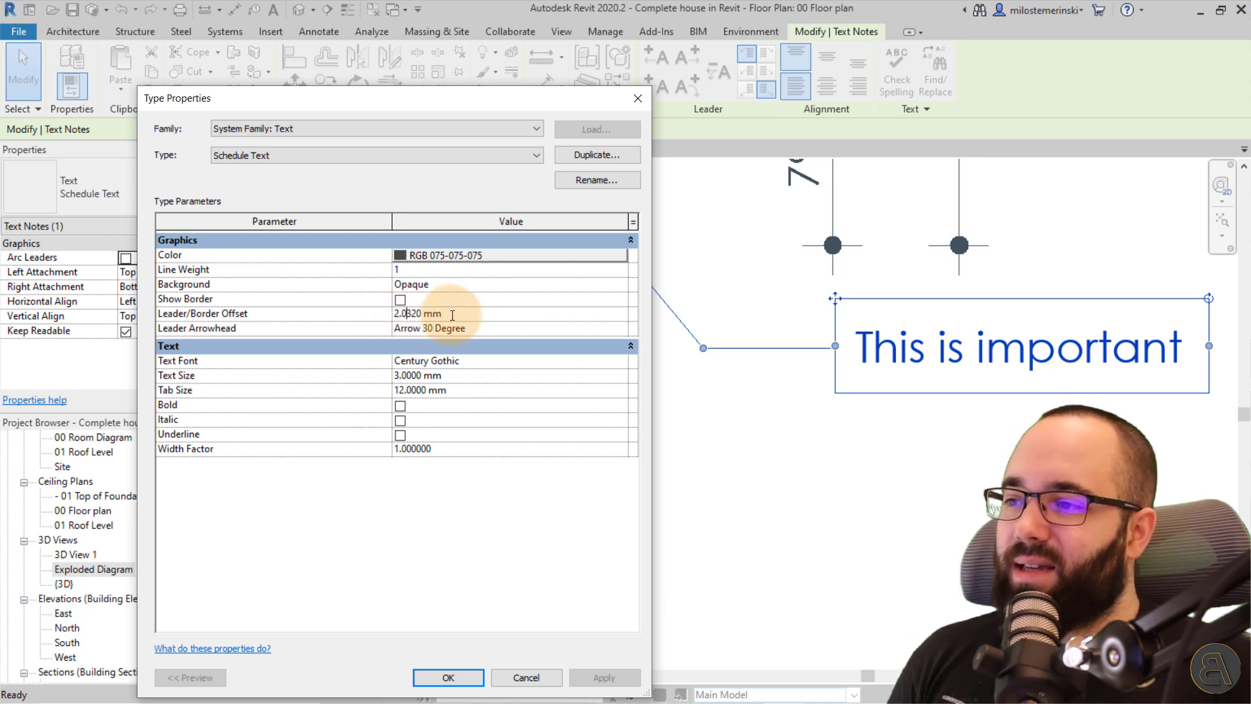
type("0")
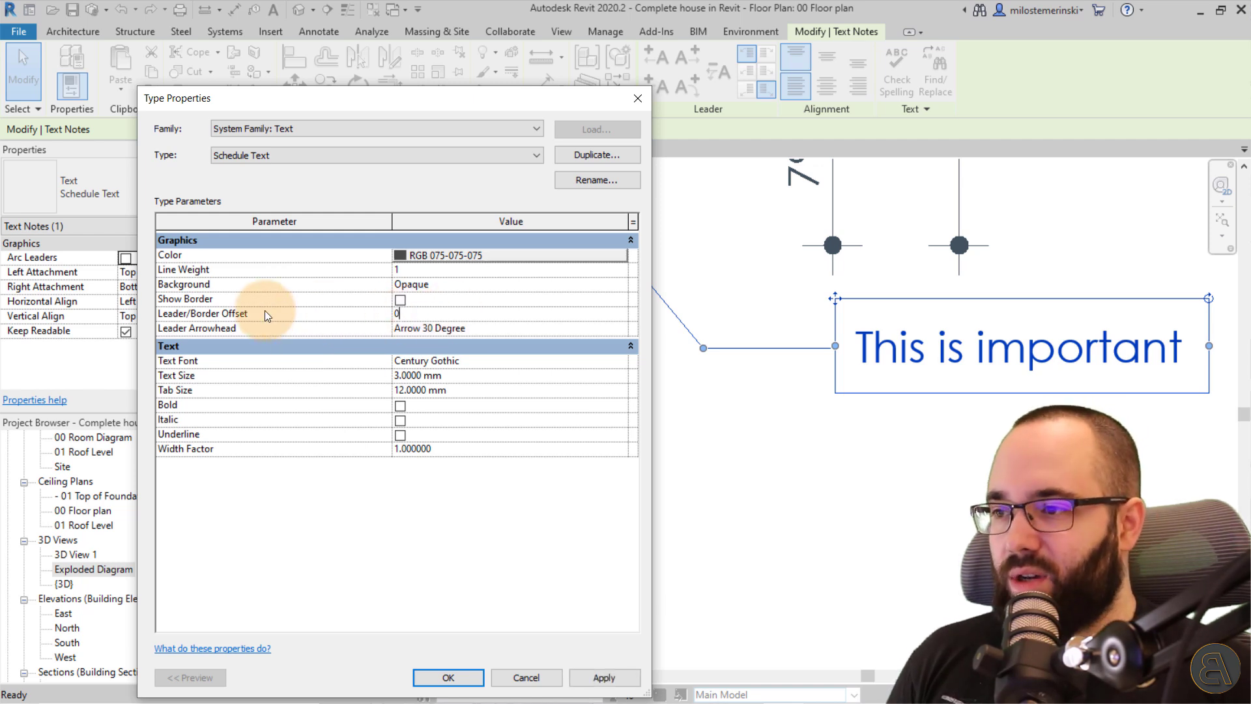
left_click(604, 677)
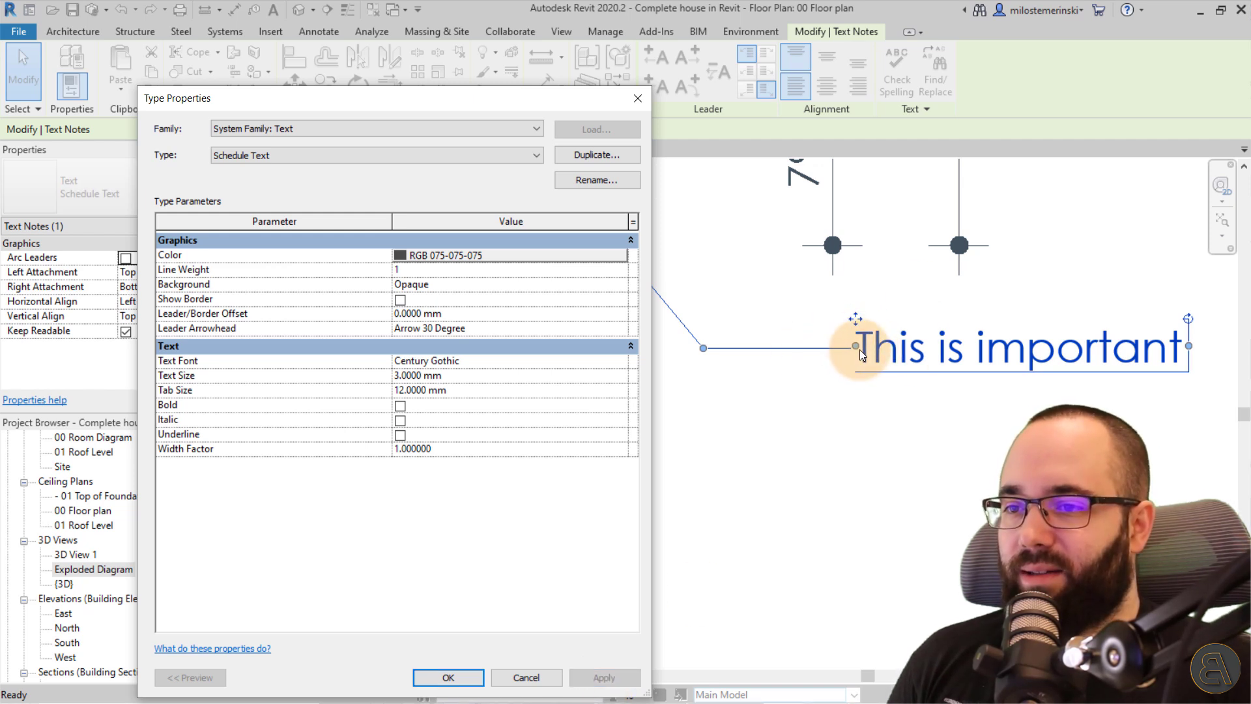
Apply a Leader/Border Offset of 3 mm and move the Type Properties dialog clear of the leader tip
left_click(511, 315)
type("3")
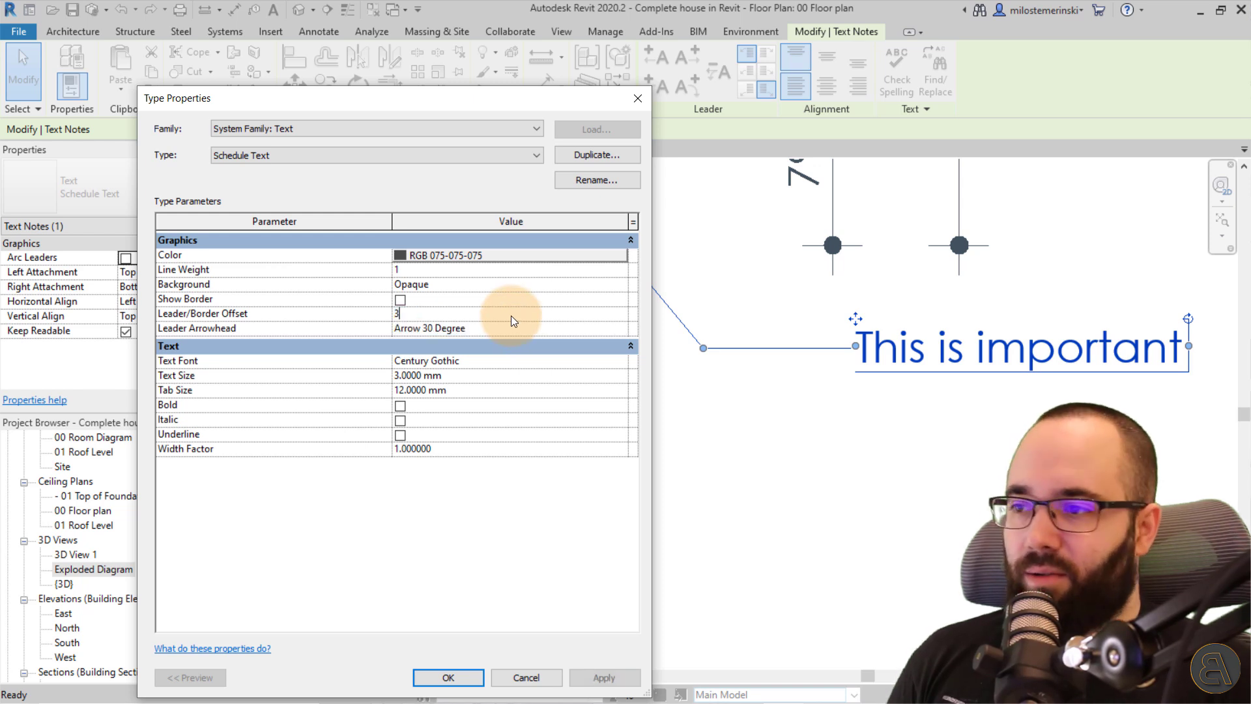
left_click(593, 678)
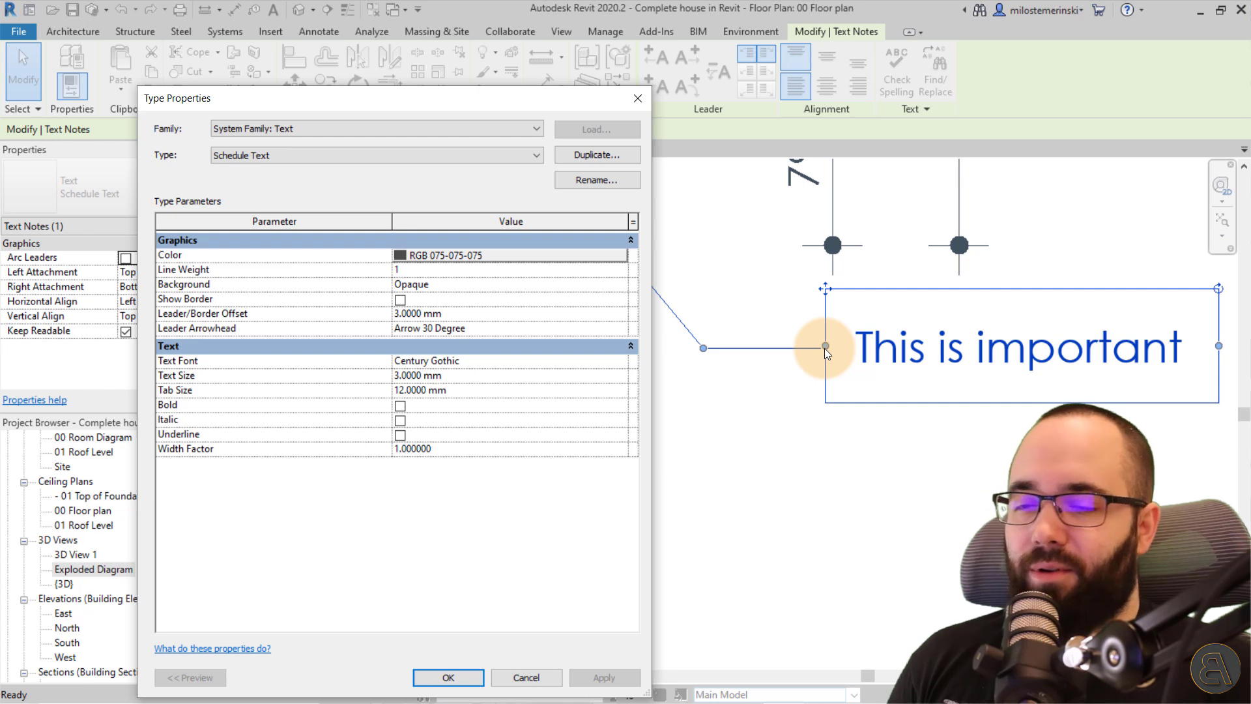
left_click_drag(440, 100, 373, 54)
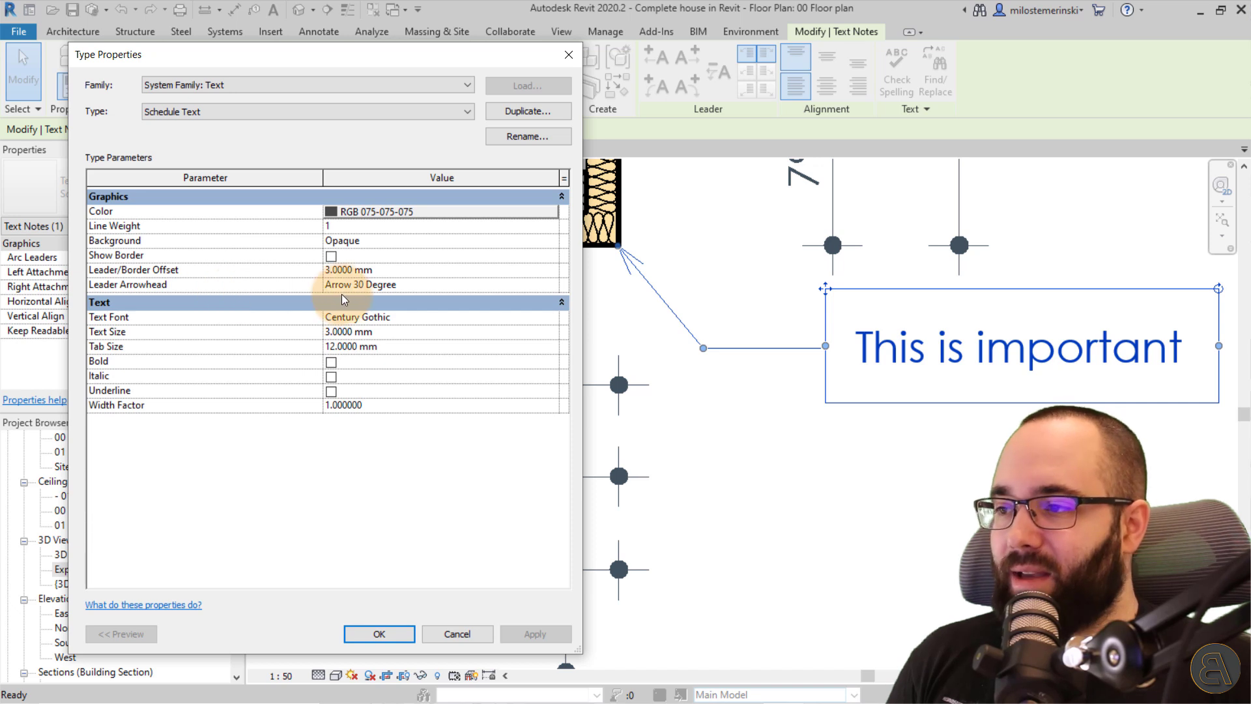
Set the Leader Arrowhead of the Schedule Text type to None and apply it to the note
left_click(550, 285)
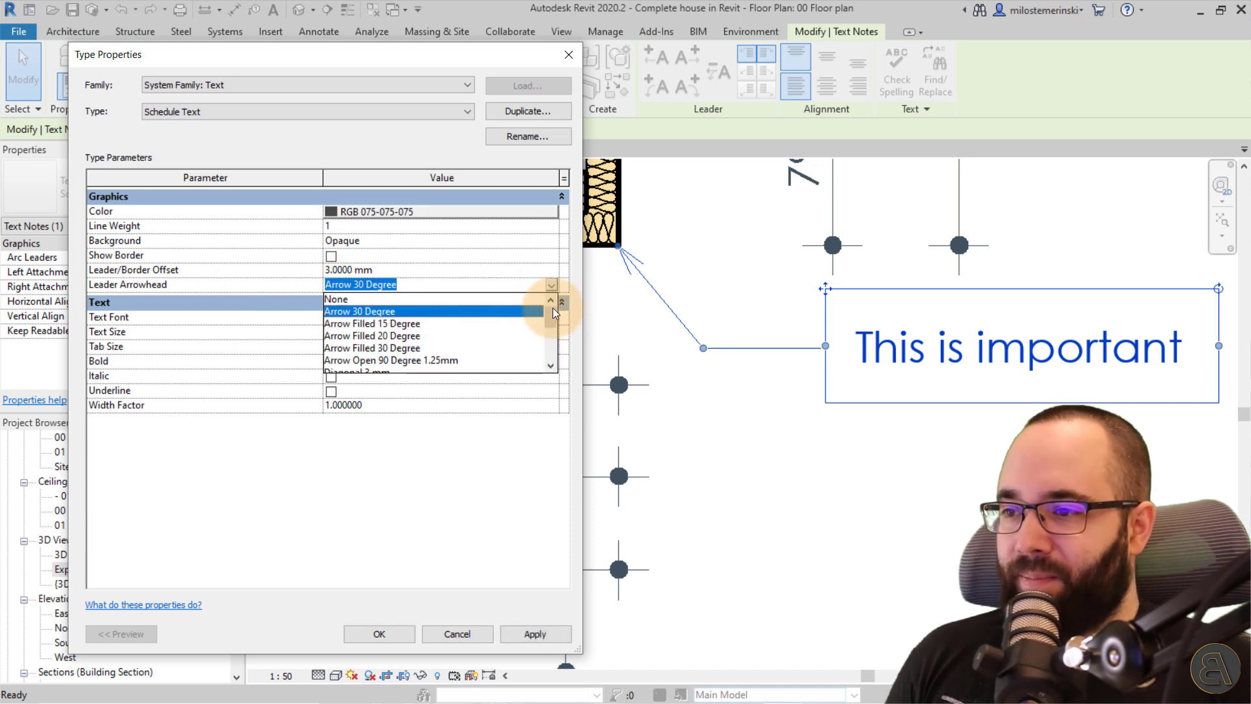
mouse_move(549, 312)
left_mouse_down()
mouse_move(548, 346)
mouse_move(552, 322)
mouse_move(529, 302)
left_mouse_up()
left_click(438, 299)
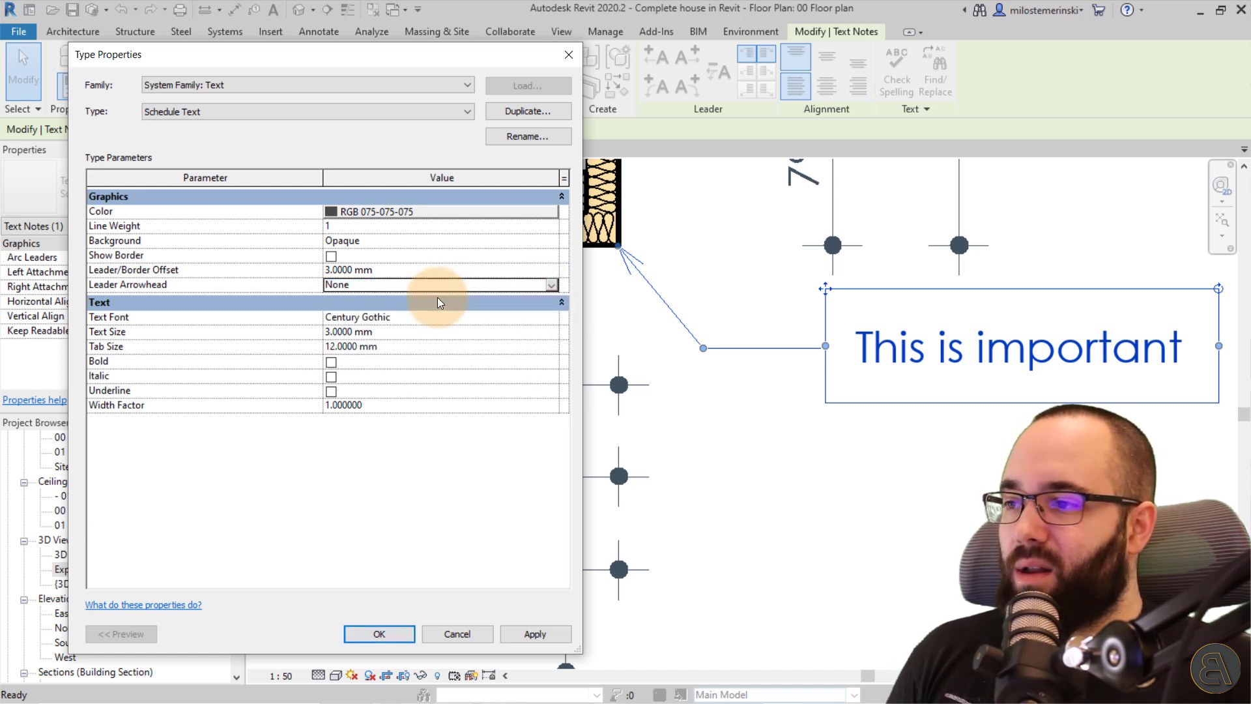
left_click(544, 631)
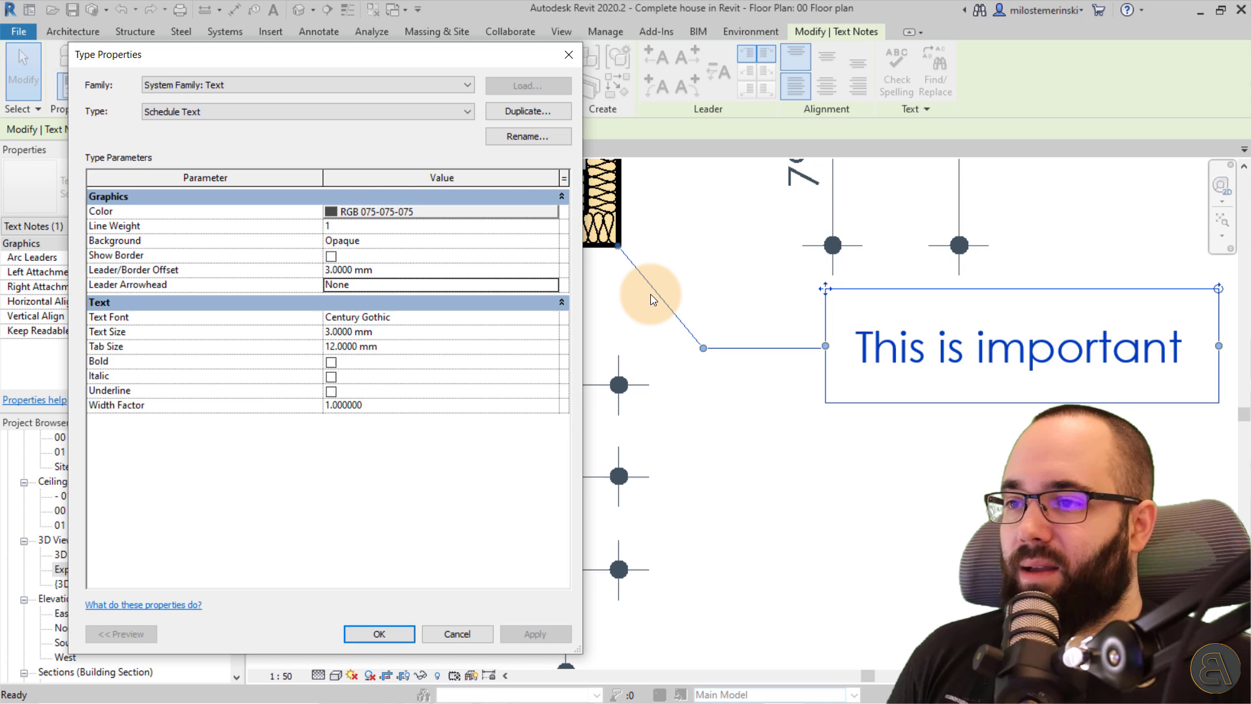
left_click(619, 250)
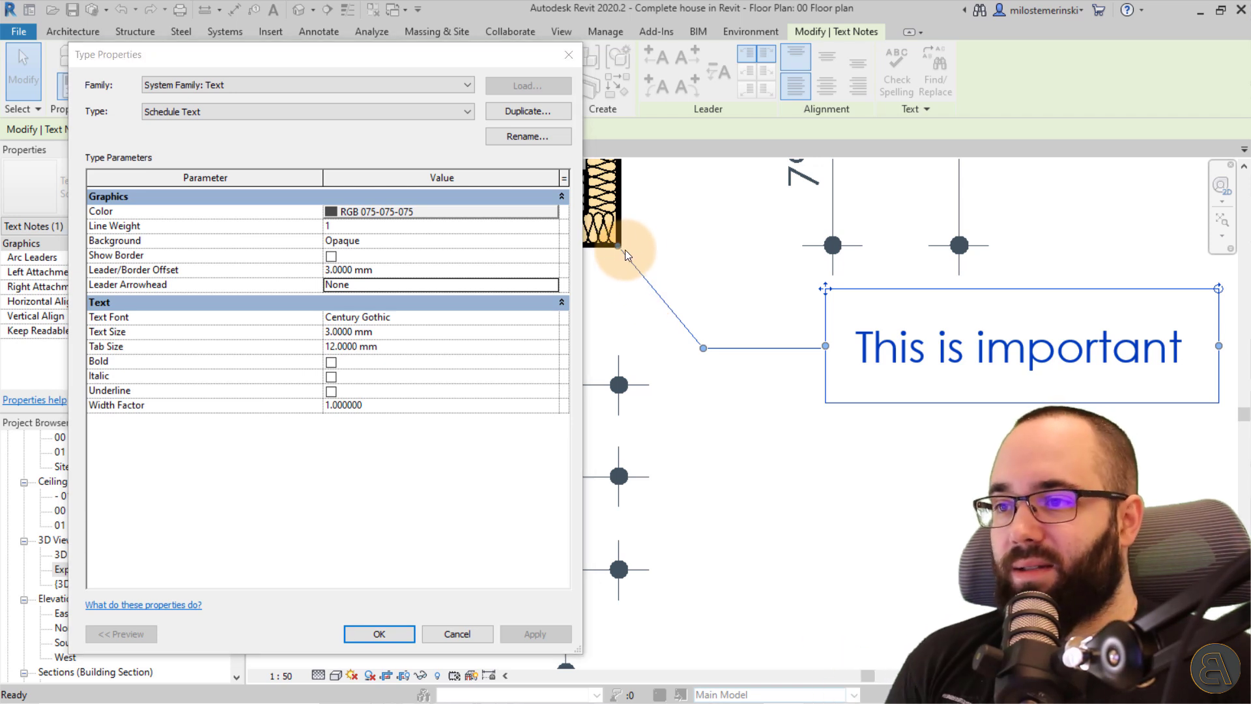
Set the Schedule Text type's Leader Arrowhead to Arrow 30 Degree and apply it
left_click(551, 286)
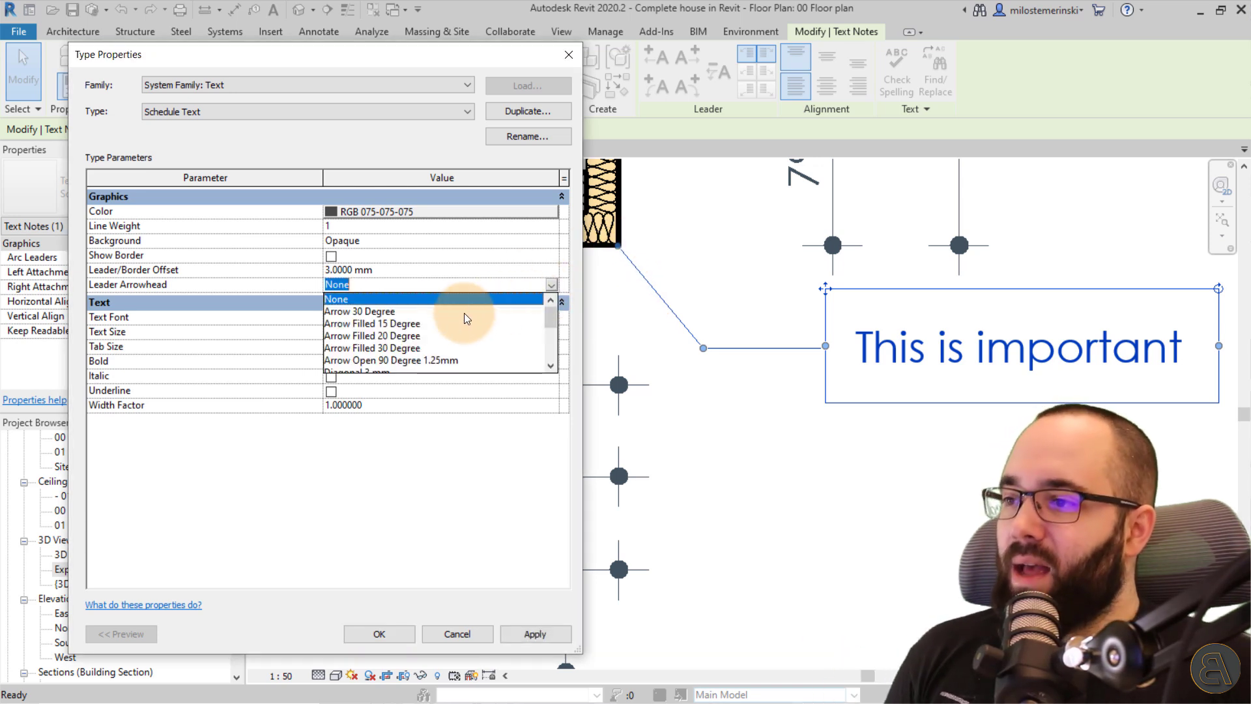
left_click(382, 312)
left_click(517, 635)
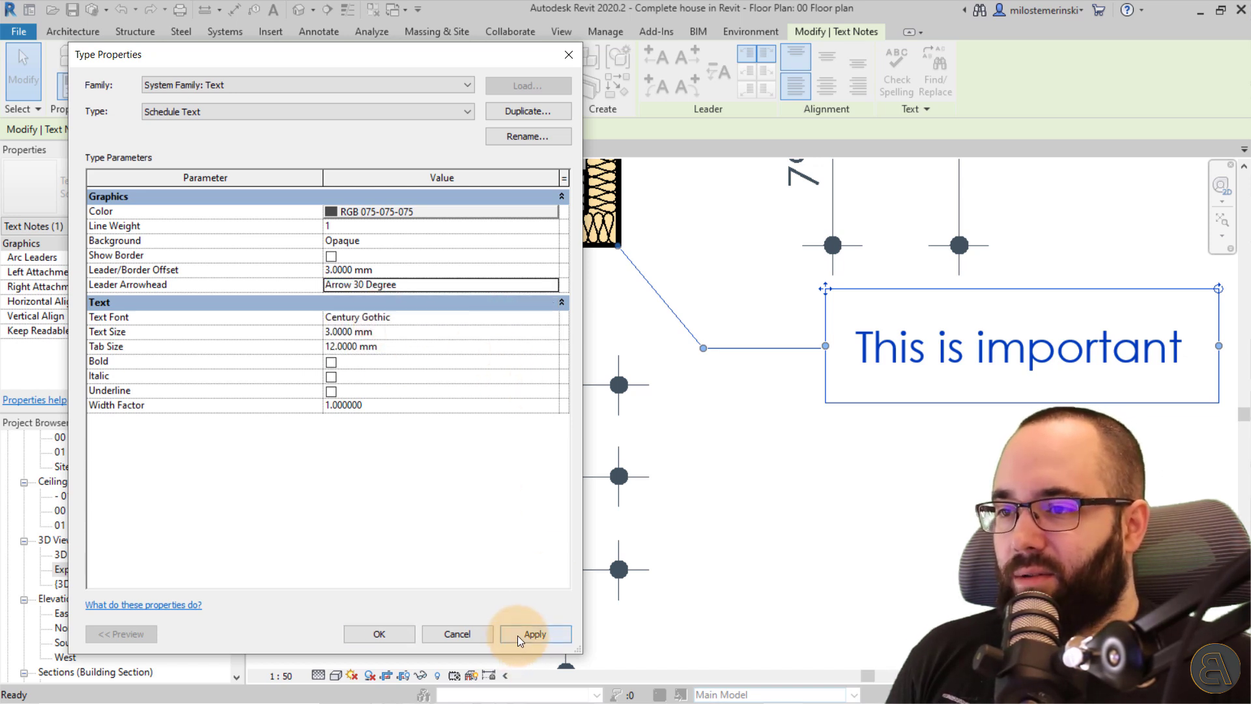
Change the Schedule Text type's Leader Arrowhead to Arrow Filled 20 Degree and apply it
left_click(552, 287)
scroll(374, 327, "up", 1)
left_click(390, 329)
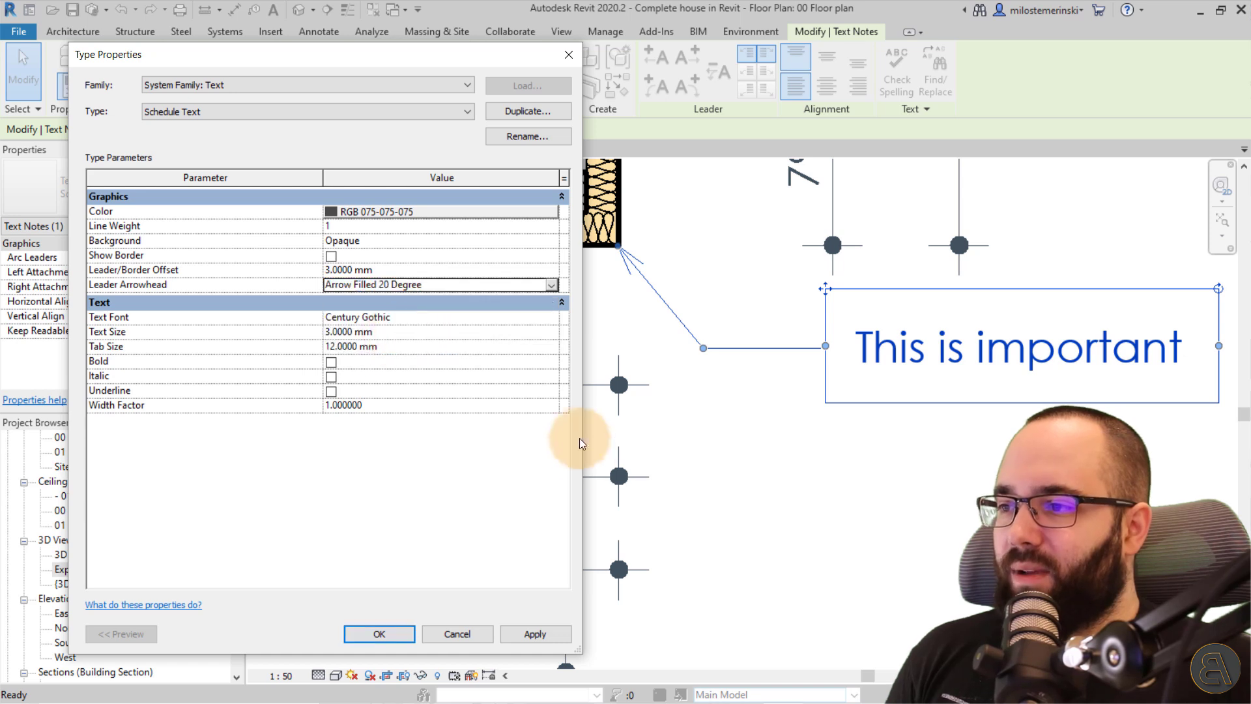
left_click(522, 628)
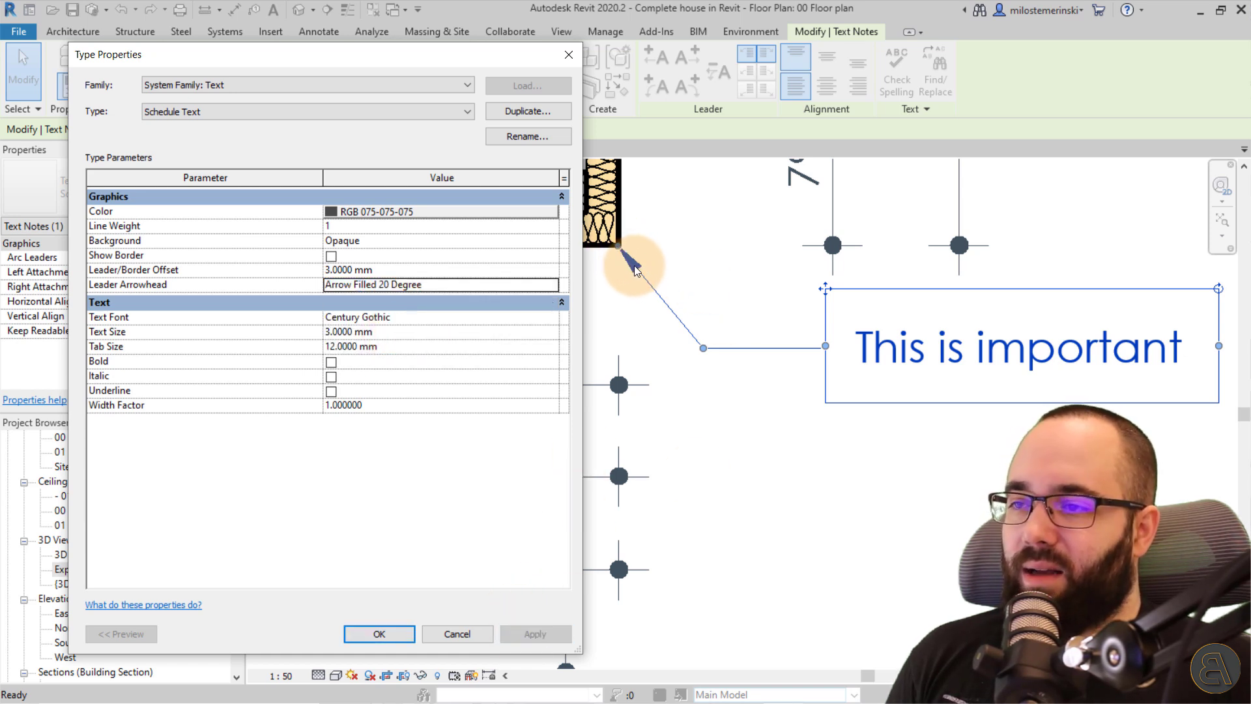
Change the Schedule Text type's Leader Arrowhead to Arrow Open 90 Degree 1.25mm and apply it
left_click(553, 286)
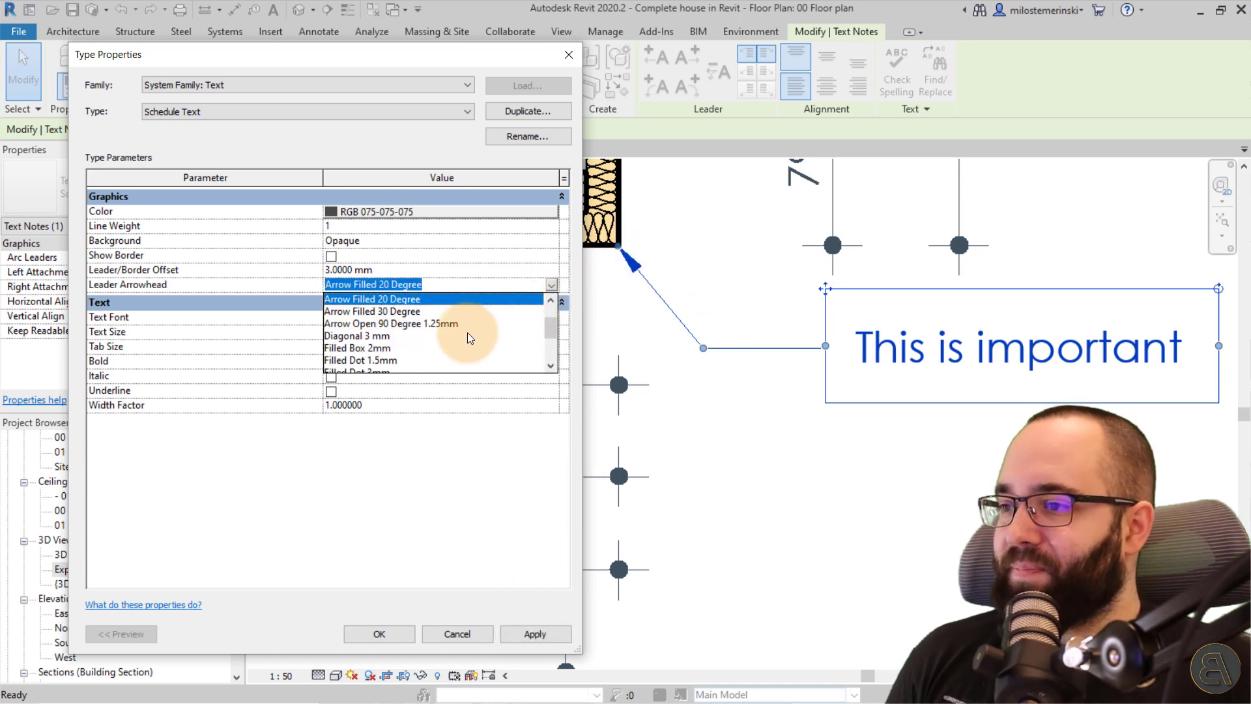
left_click(349, 326)
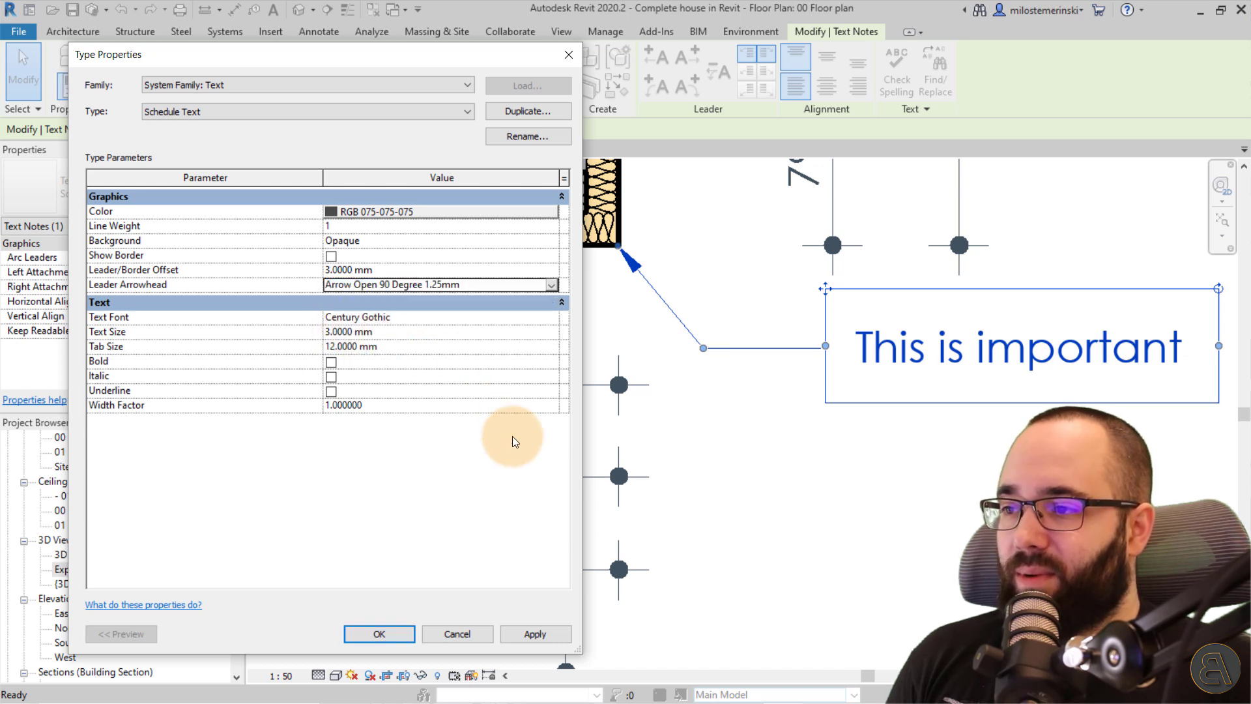
left_click(518, 631)
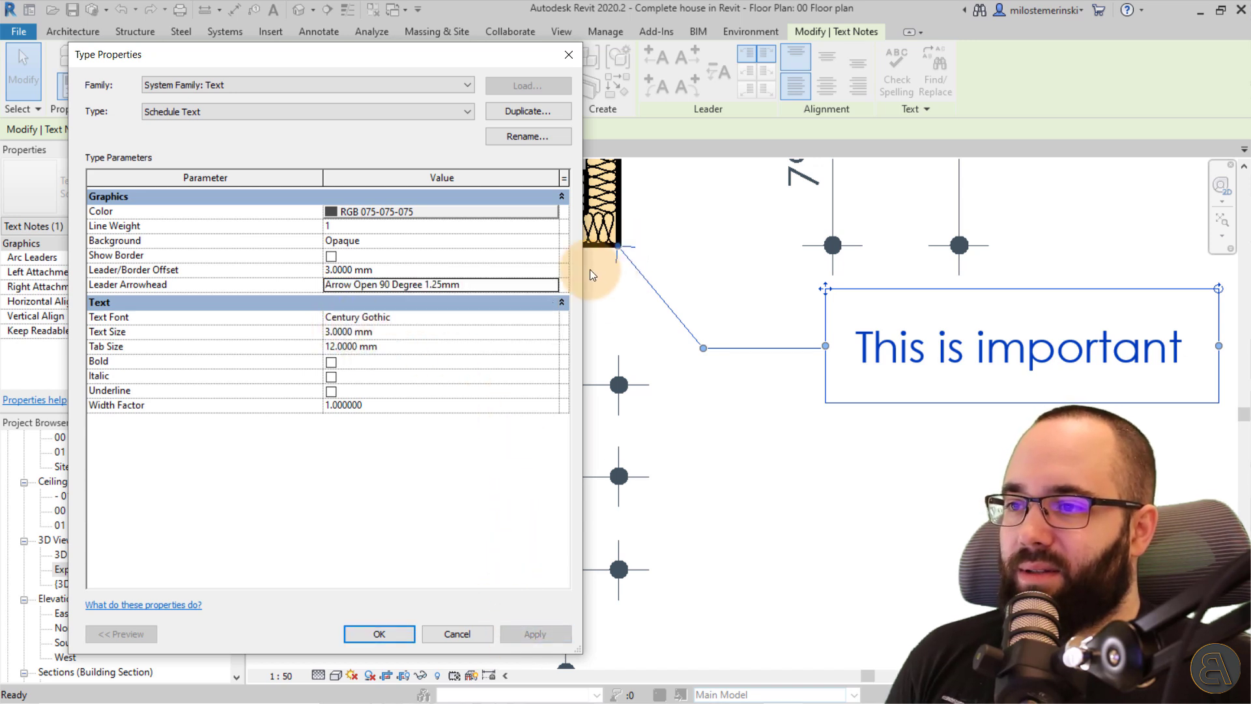
Change the Schedule Text type's Leader Arrowhead to Diagonal 3 mm and apply it
left_click(552, 286)
scroll(468, 331, "down", 2)
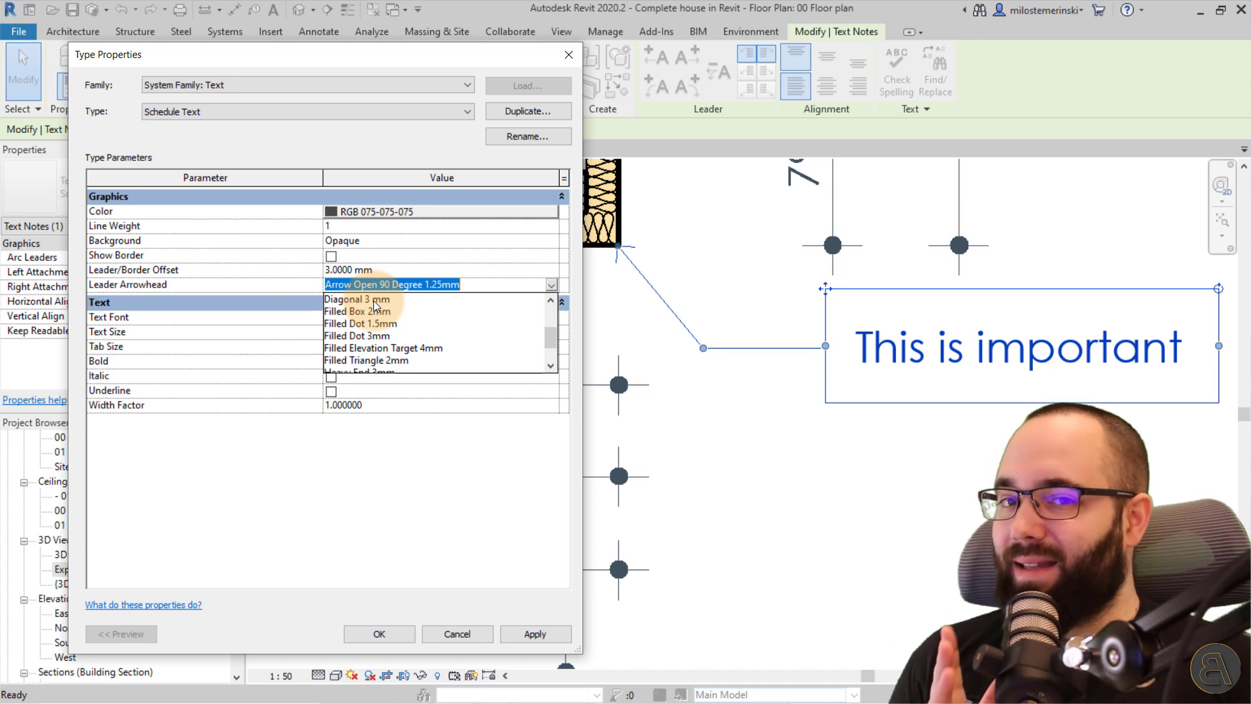
left_click(373, 300)
left_click(546, 638)
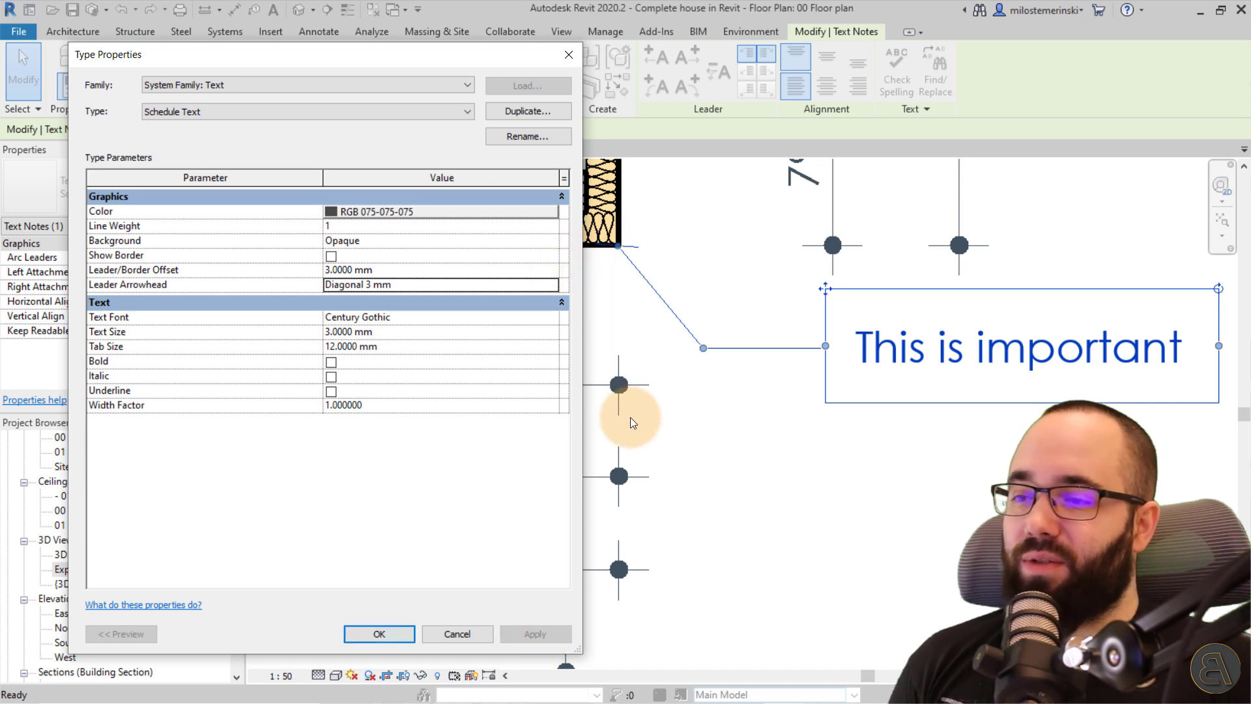
Change the Schedule Text type's Leader Arrowhead to Filled Box 2mm and apply it
left_click(553, 285)
left_click(552, 285)
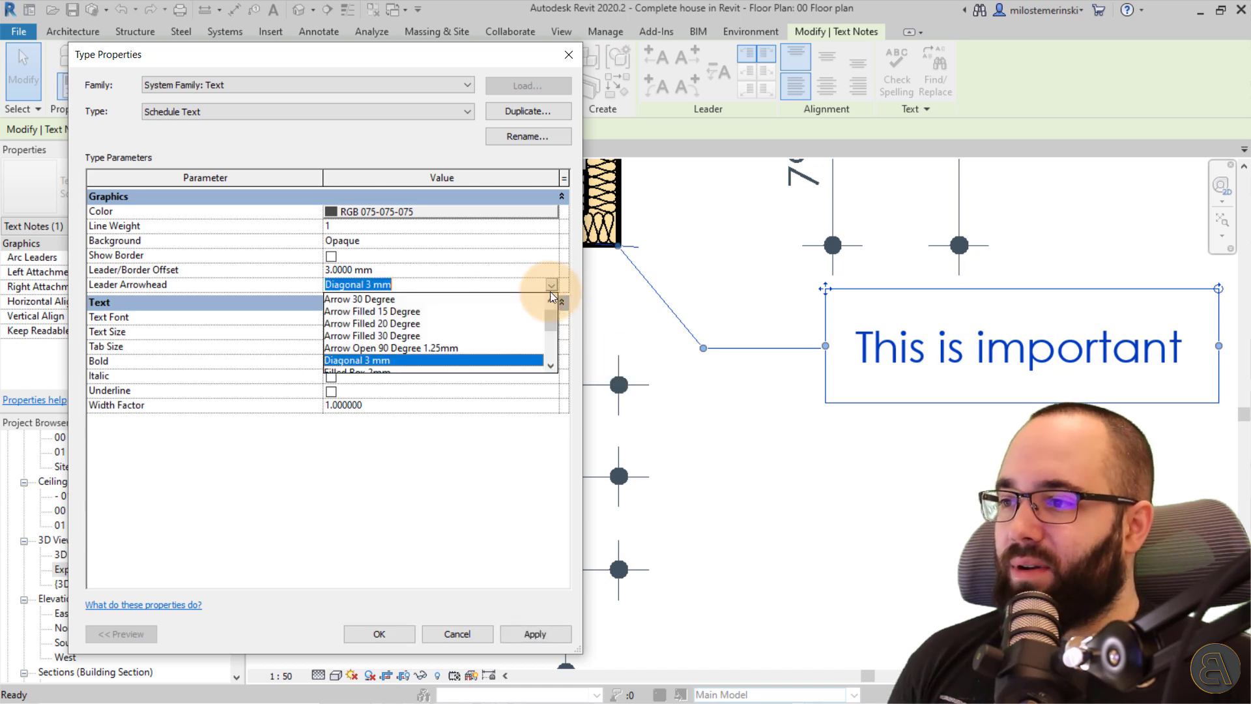
left_click(380, 337)
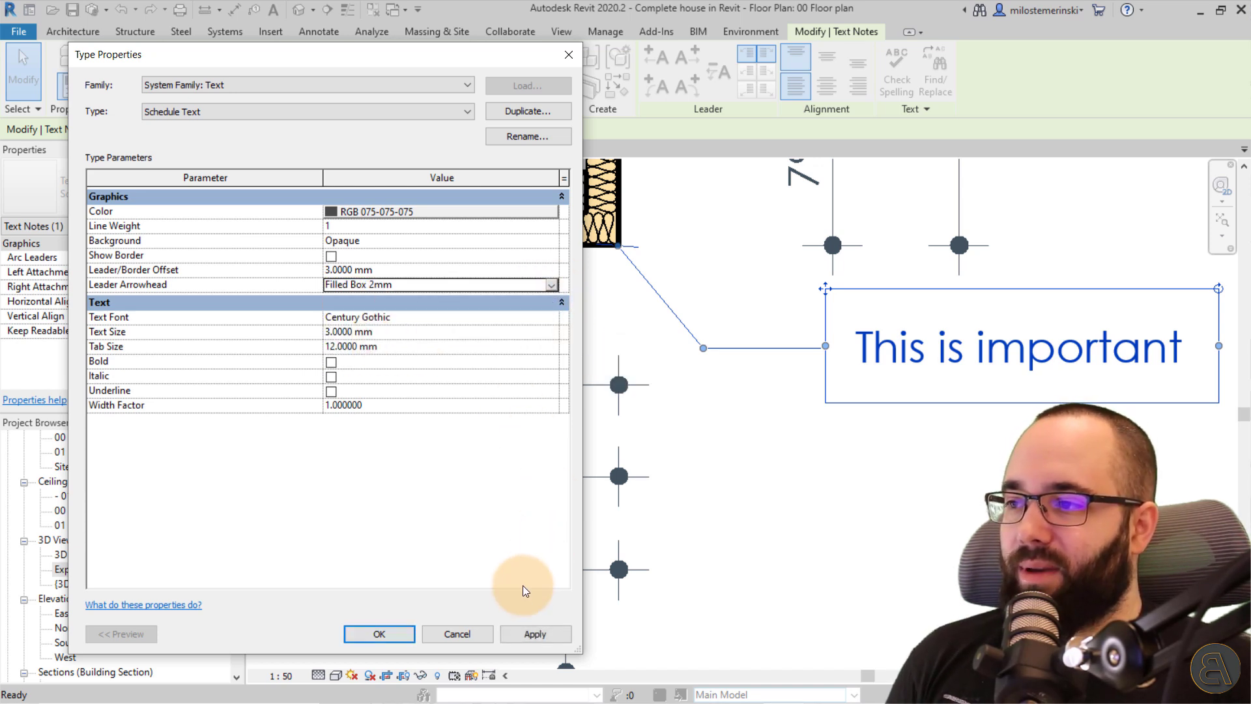
left_click(527, 630)
Change the Schedule Text type's Leader Arrowhead to Filled Dot 1.5mm and apply it
left_click(551, 285)
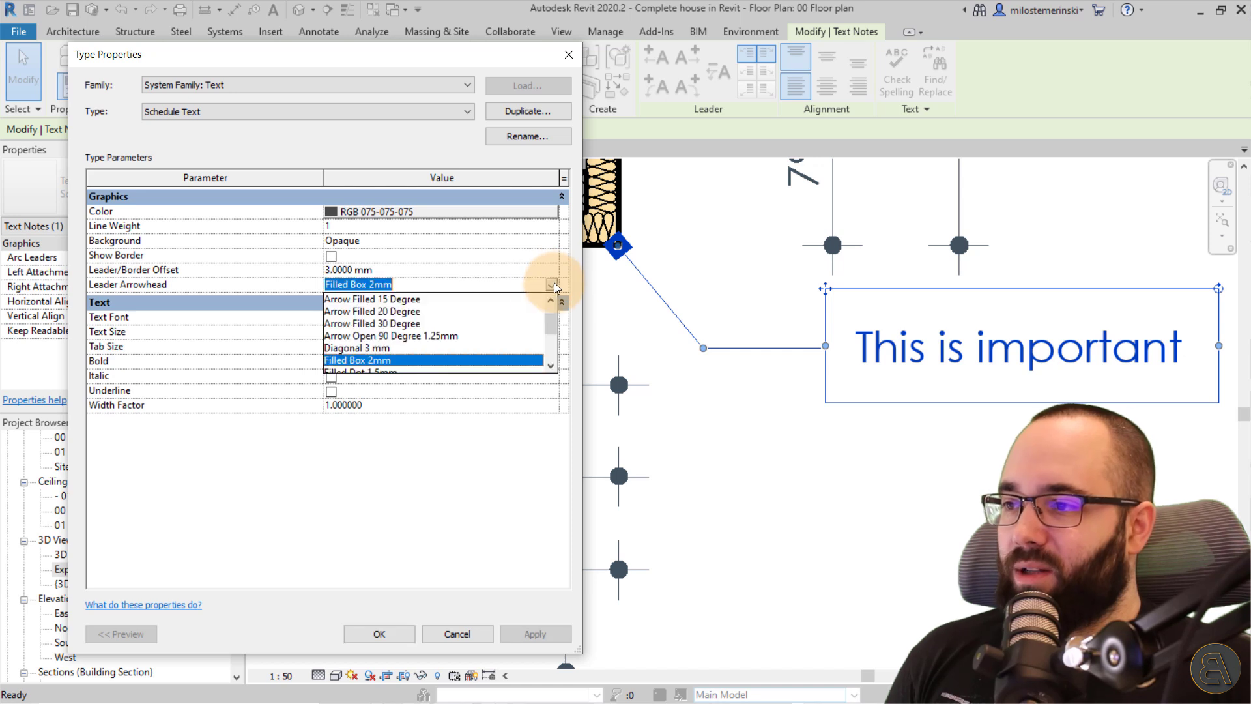
left_click(448, 330)
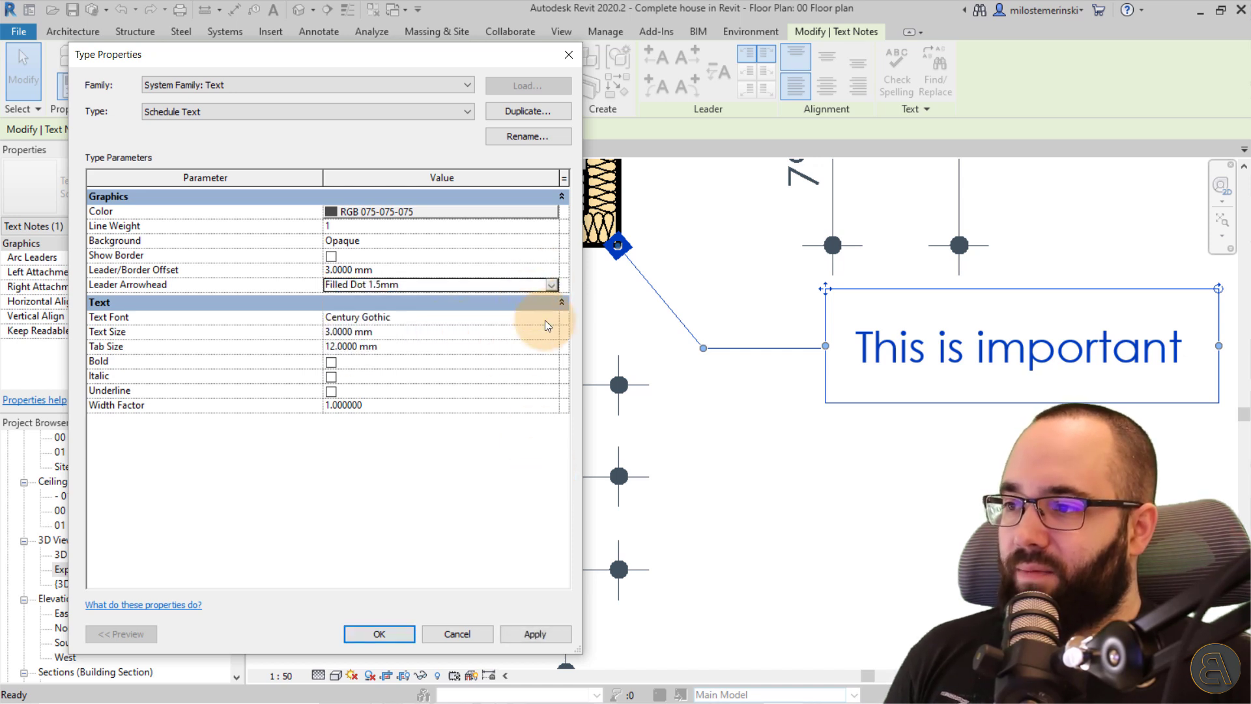
left_click(534, 635)
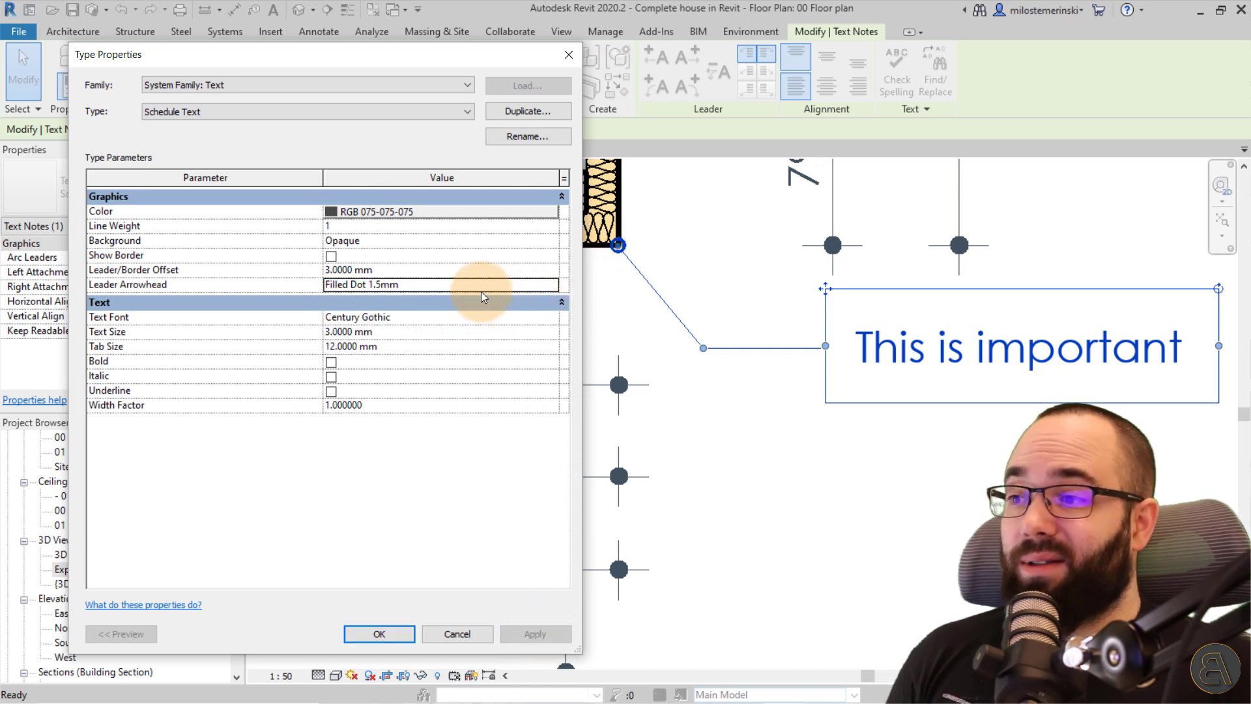
Change the Schedule Text type's Leader Arrowhead to Filled Dot 3mm and apply it
left_click(551, 285)
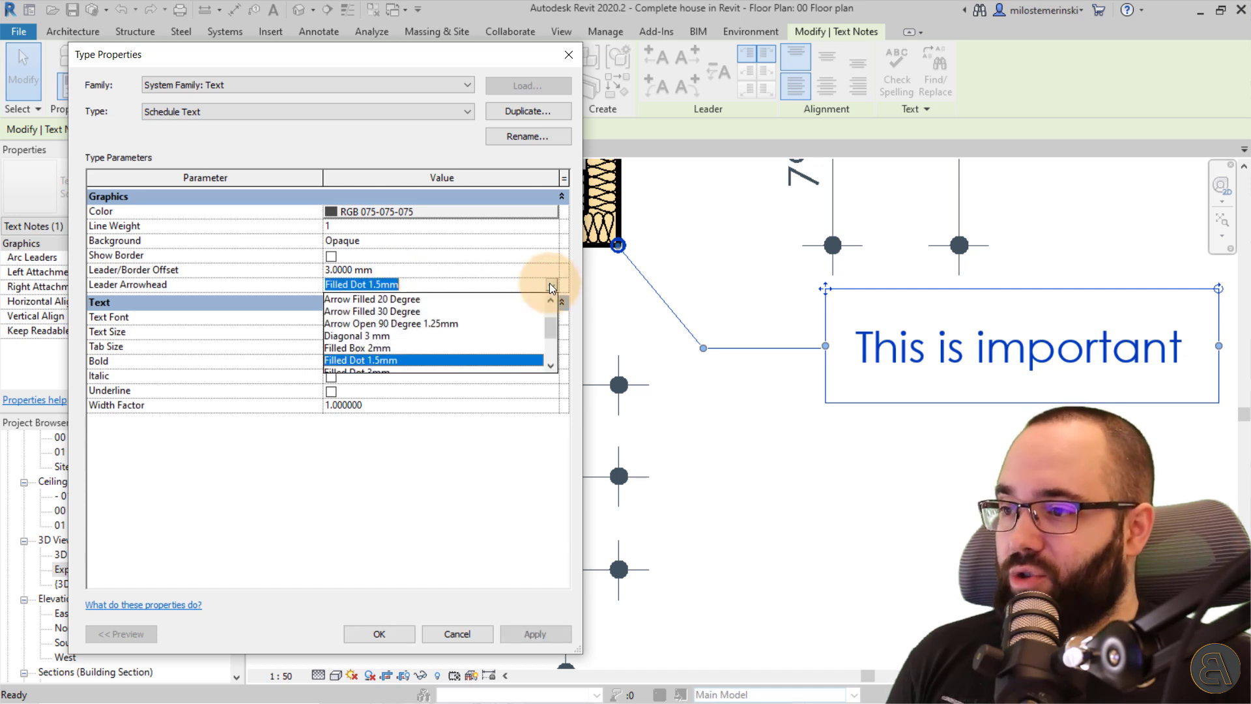
scroll(513, 316, "down", 1)
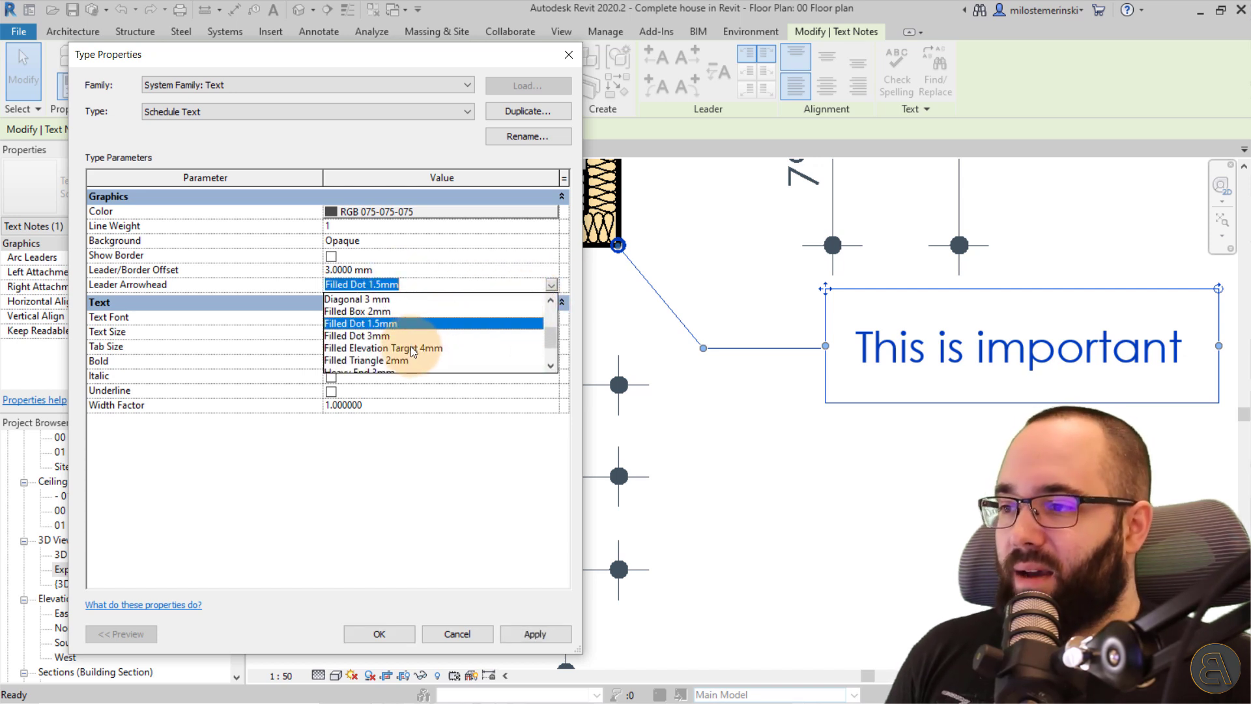
left_click(367, 337)
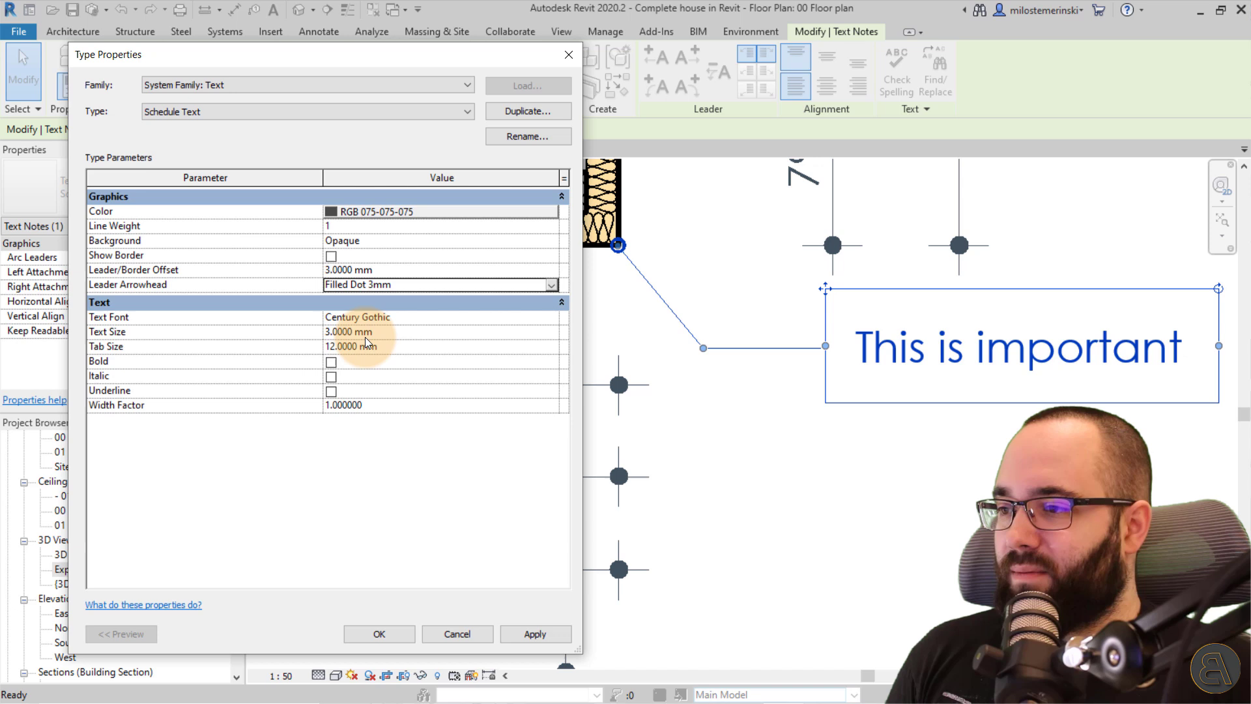
left_click(540, 632)
Change the Schedule Text type's Leader Arrowhead to Filled Elevation Target 4mm and apply it
left_click(553, 284)
scroll(511, 313, "down", 2)
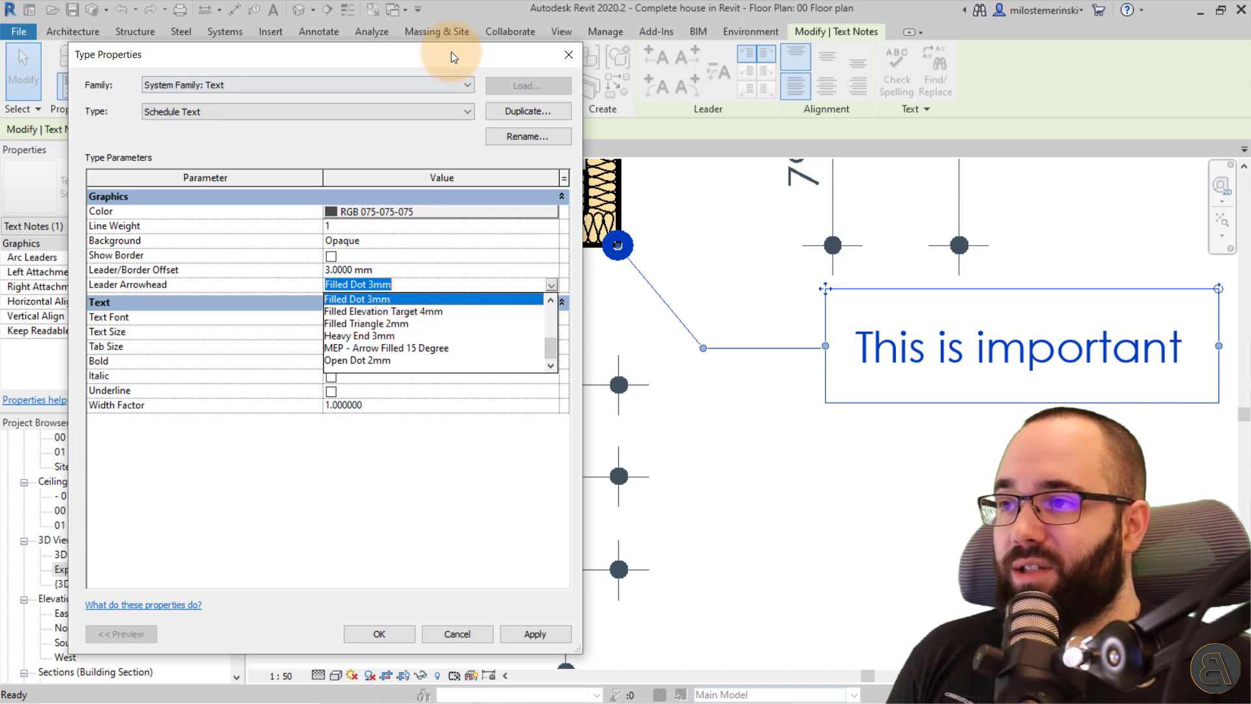
left_click_drag(451, 52, 405, 40)
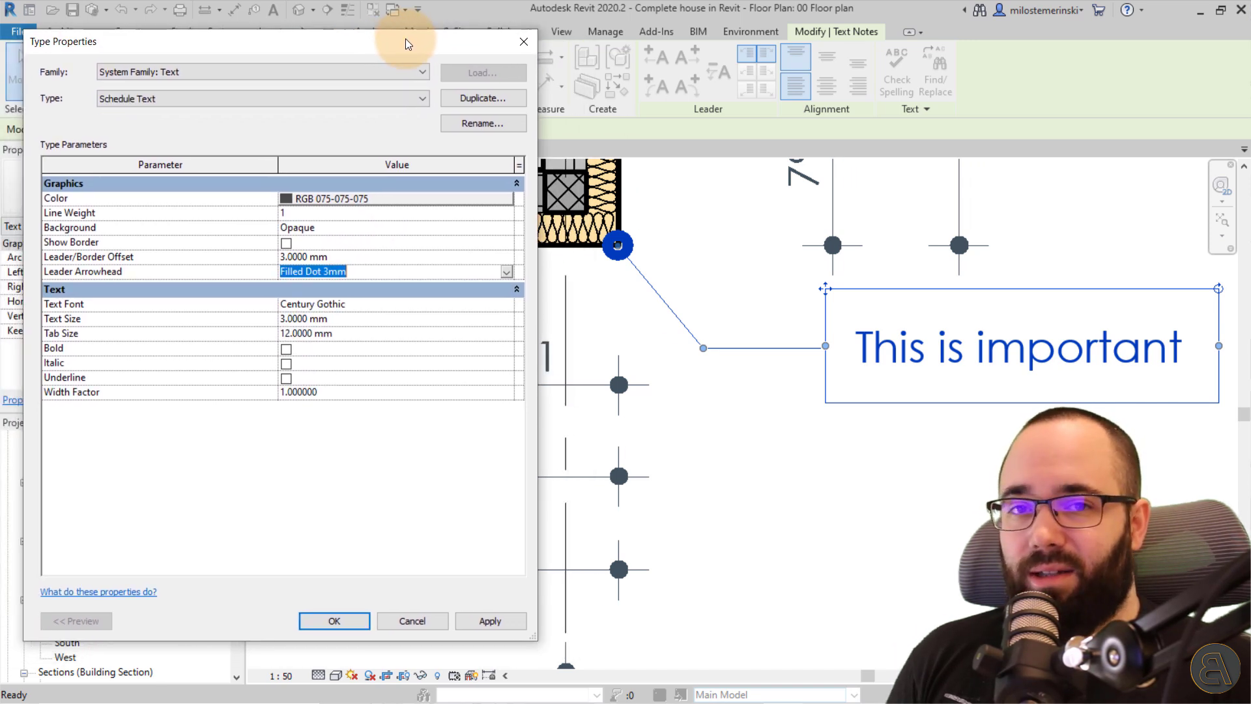
left_click(476, 623)
left_click(499, 274)
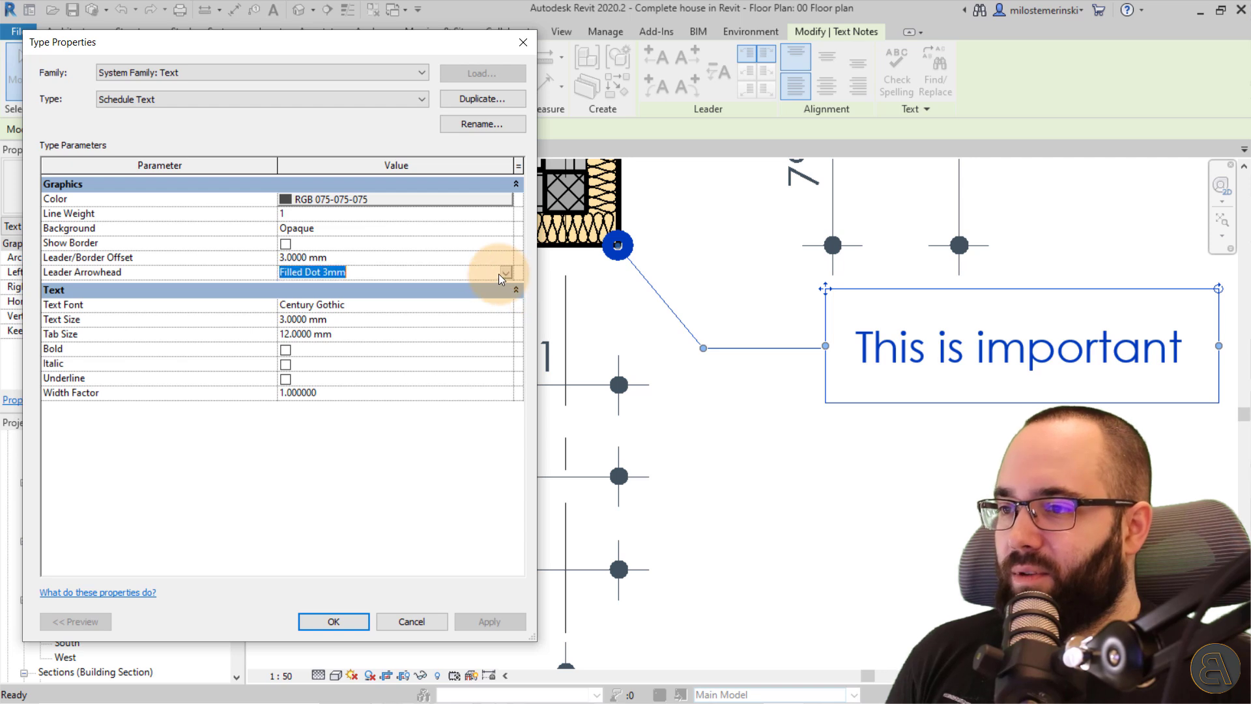
left_click(503, 273)
left_click(392, 325)
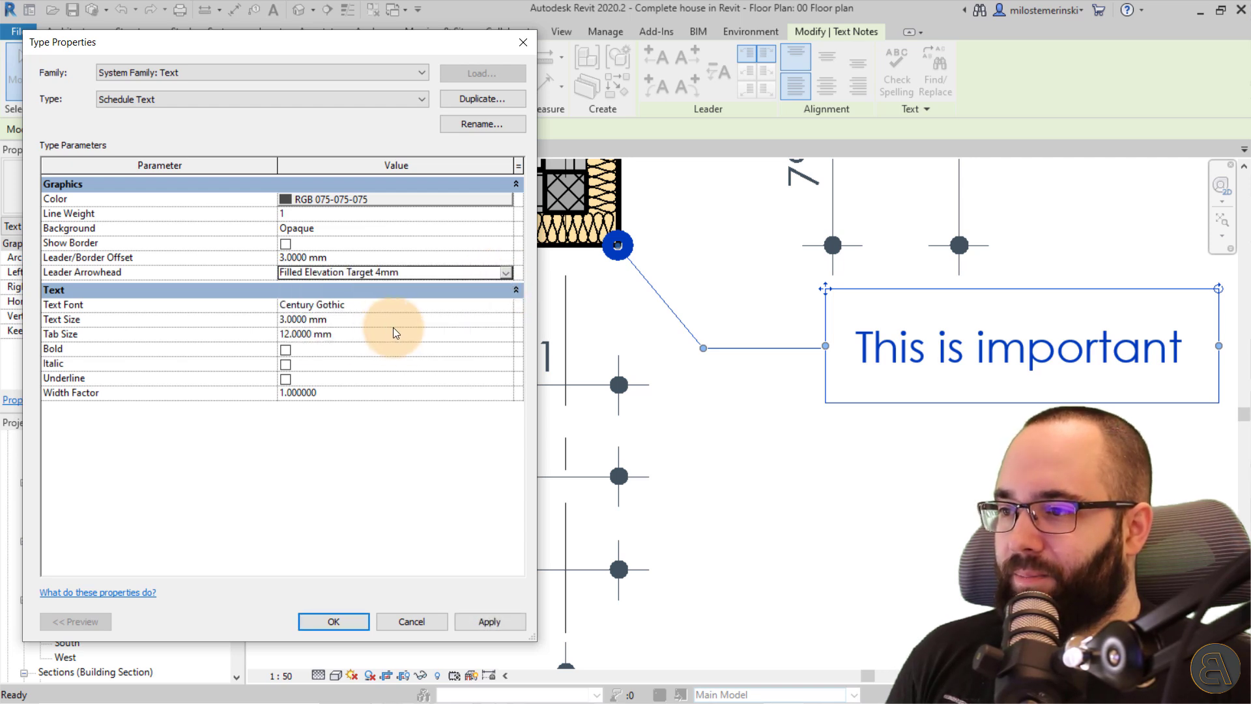
left_click(485, 618)
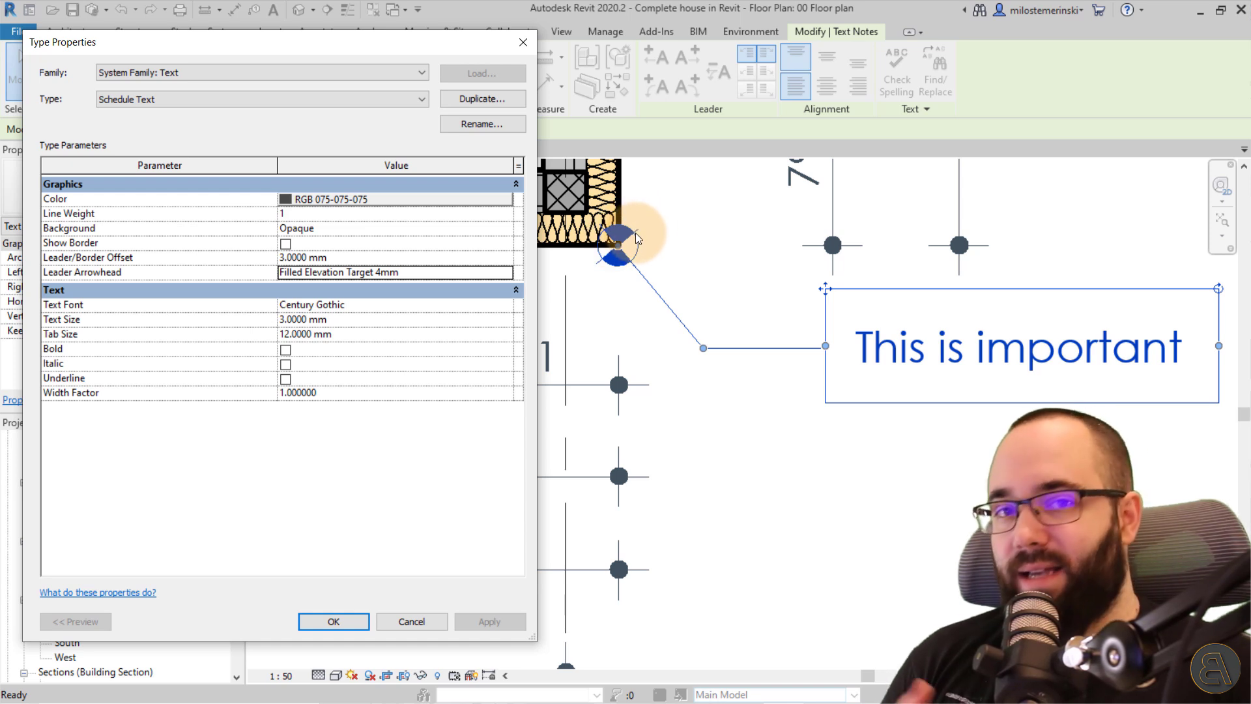
Change the Schedule Text type's Leader Arrowhead to Filled Triangle 2mm and apply it
left_click(509, 267)
left_click(506, 272)
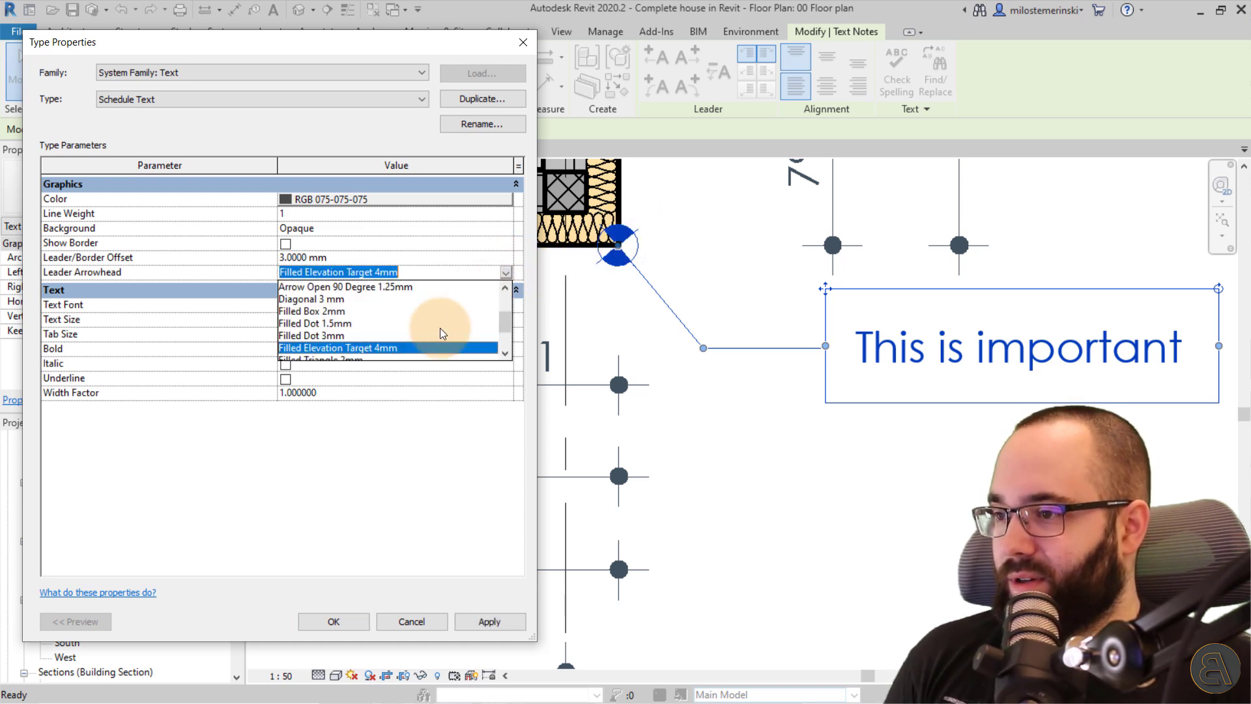
scroll(430, 327, "down", 1)
left_click(377, 324)
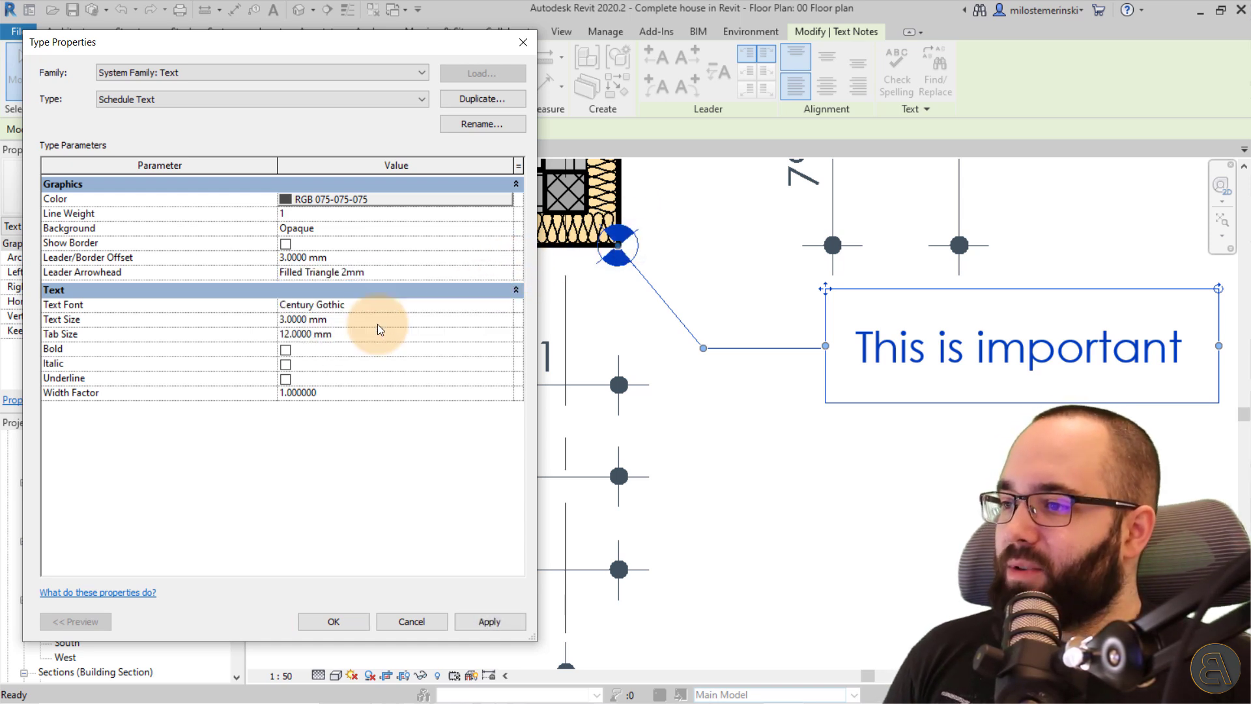
left_click(479, 620)
Change the Schedule Text type's Leader Arrowhead to Heavy End 3mm and apply it
left_click(503, 273)
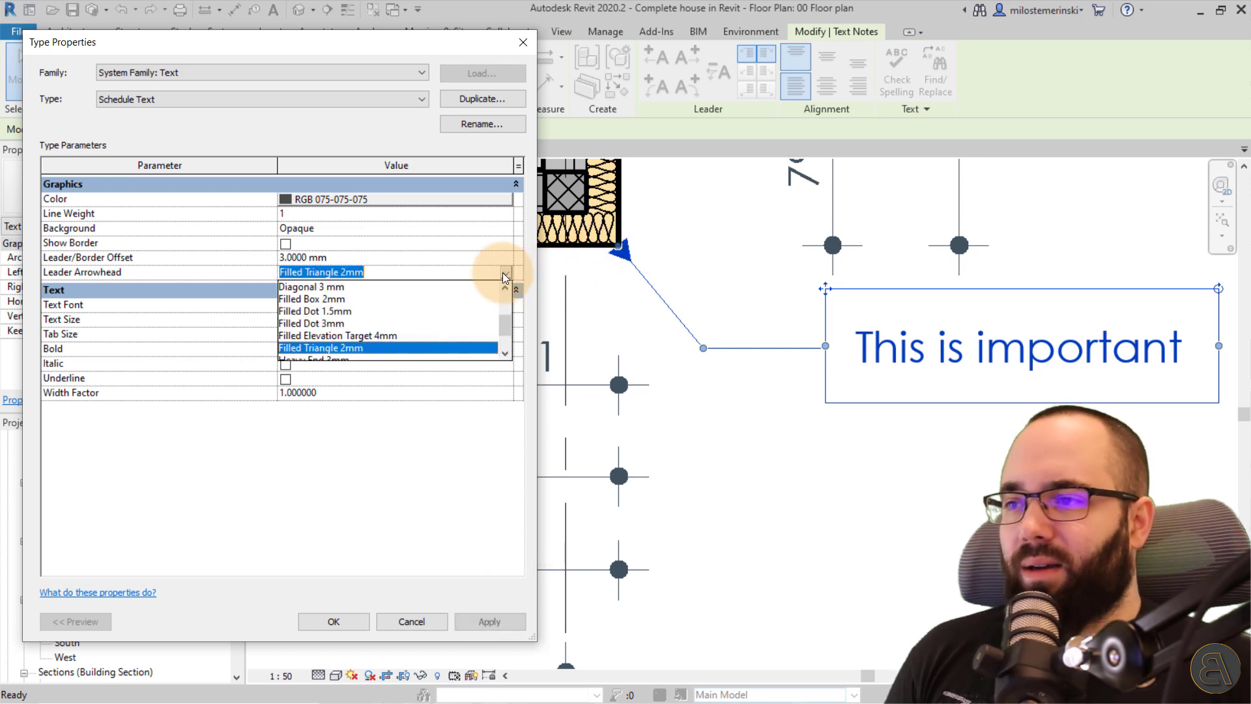
scroll(419, 330, "down", 1)
left_click(418, 328)
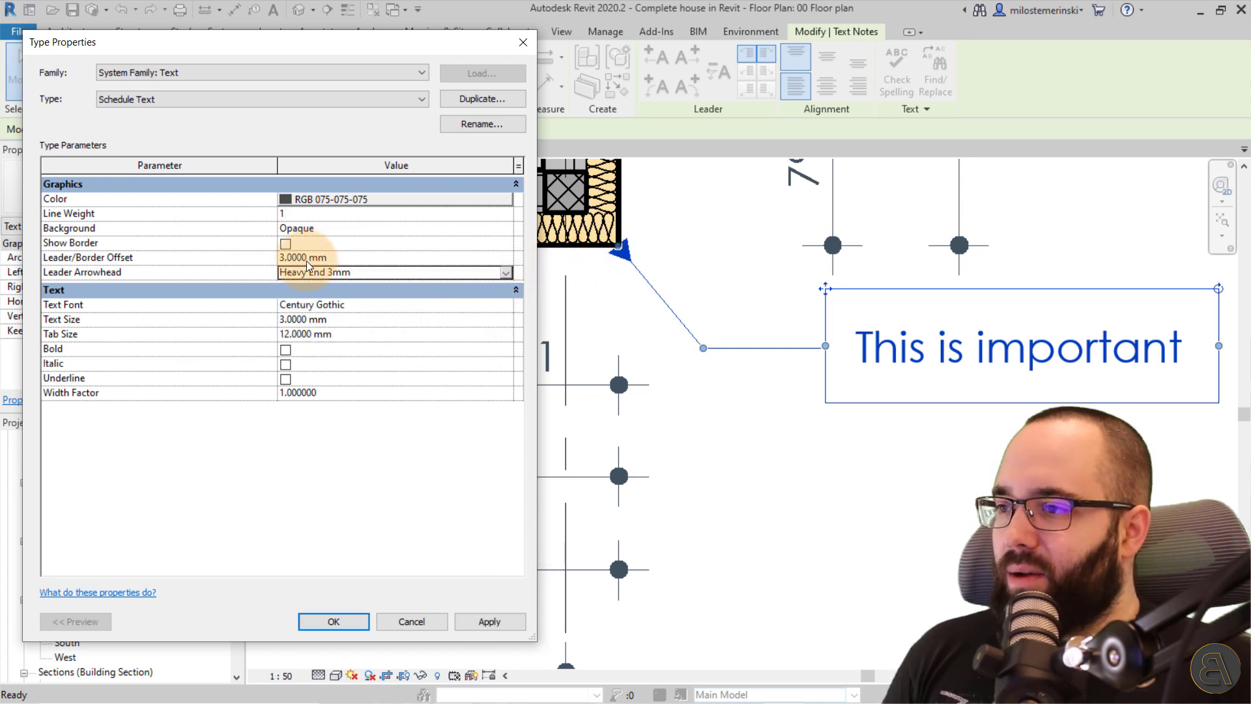
left_click(480, 620)
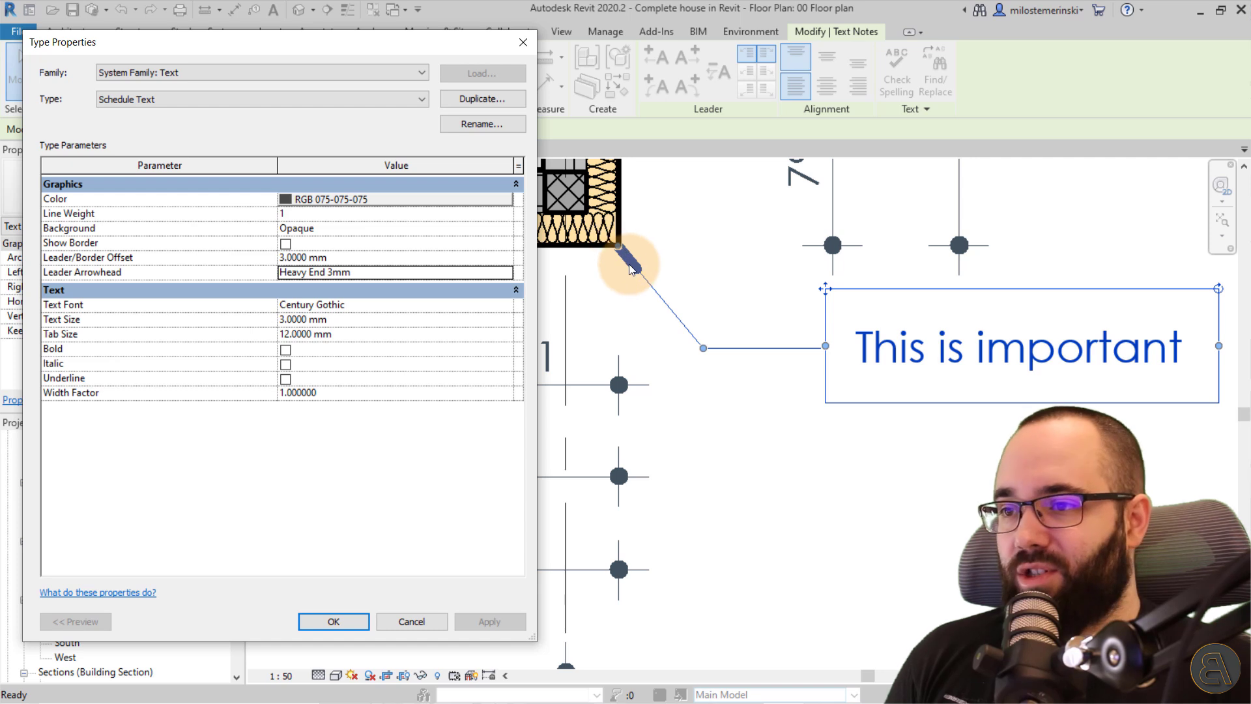
Change the Schedule Text type's Leader Arrowhead to MEP - Arrow Filled 15 Degree and apply it
left_click(505, 275)
scroll(440, 311, "down", 1)
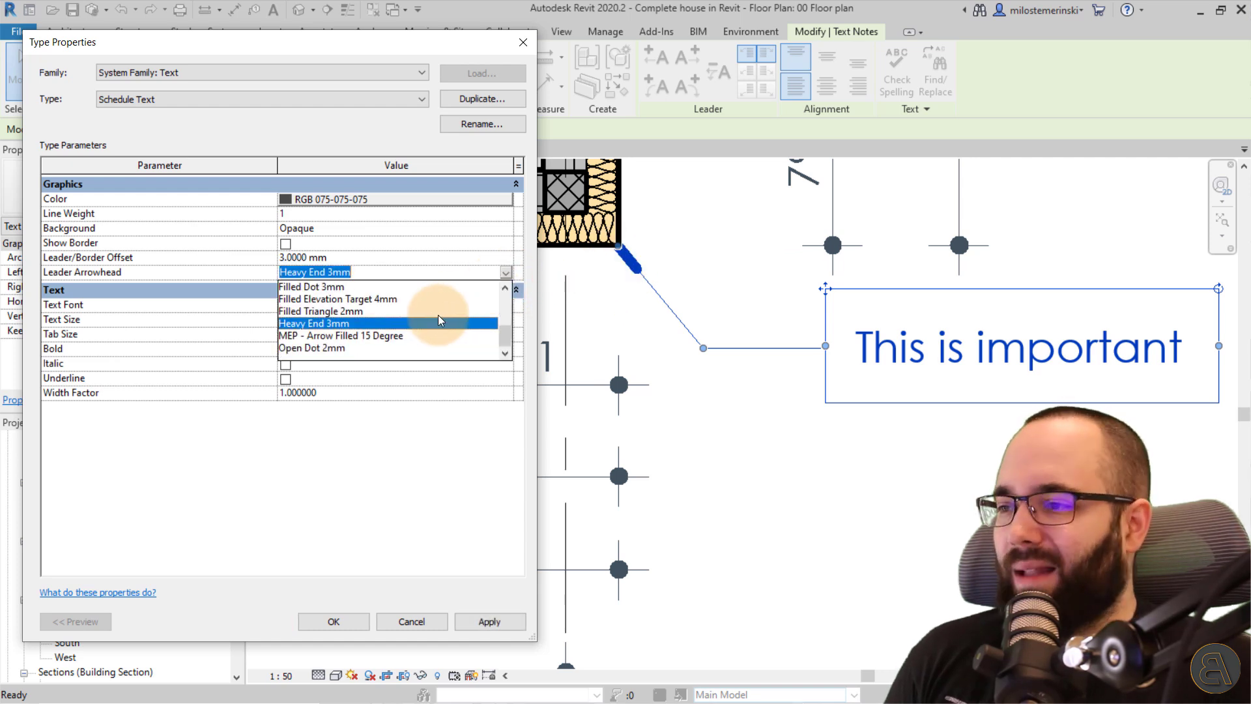
left_click(381, 337)
left_click(482, 620)
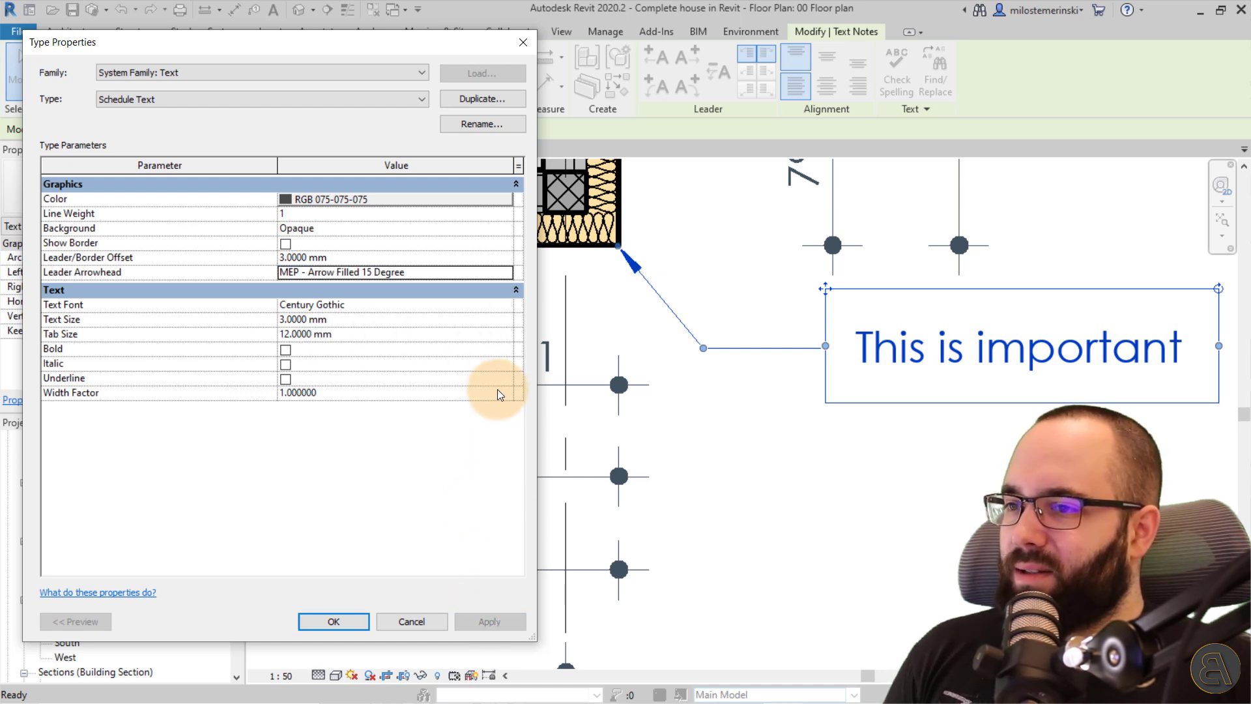
Change the Schedule Text type's Leader Arrowhead to Open Dot 2mm and apply it
left_click(508, 274)
scroll(393, 306, "down", 1)
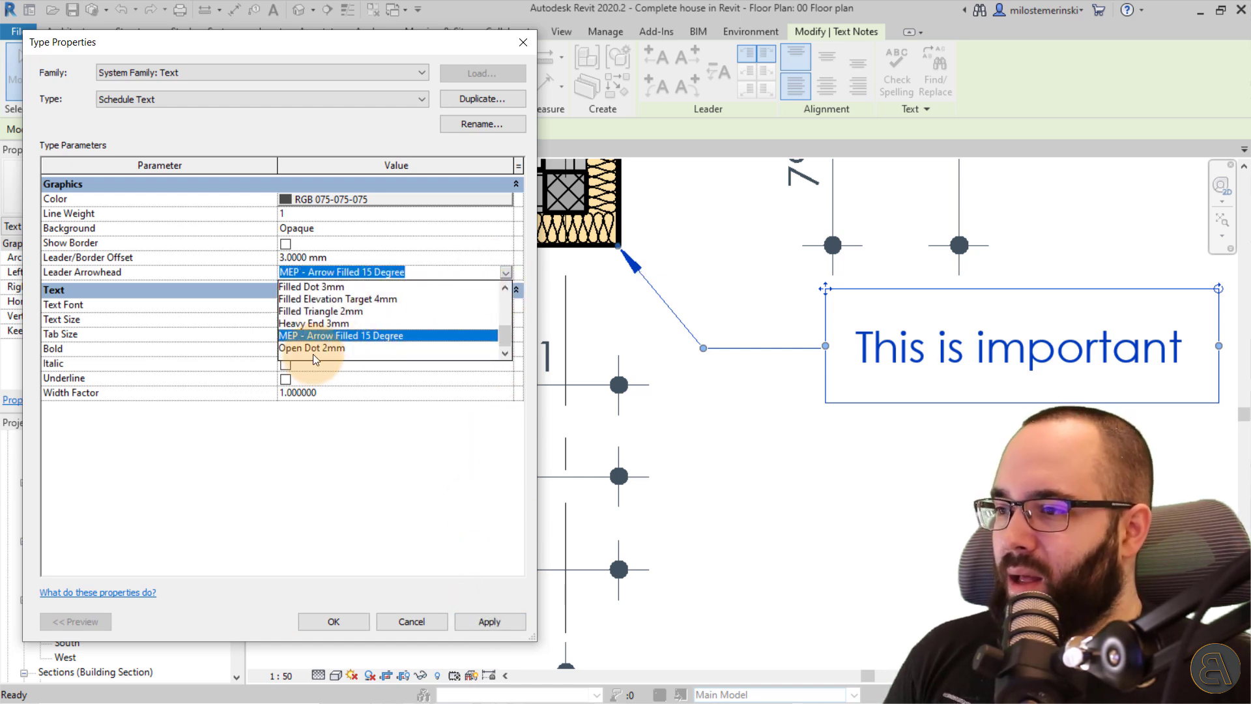
left_click(316, 353)
left_click(482, 620)
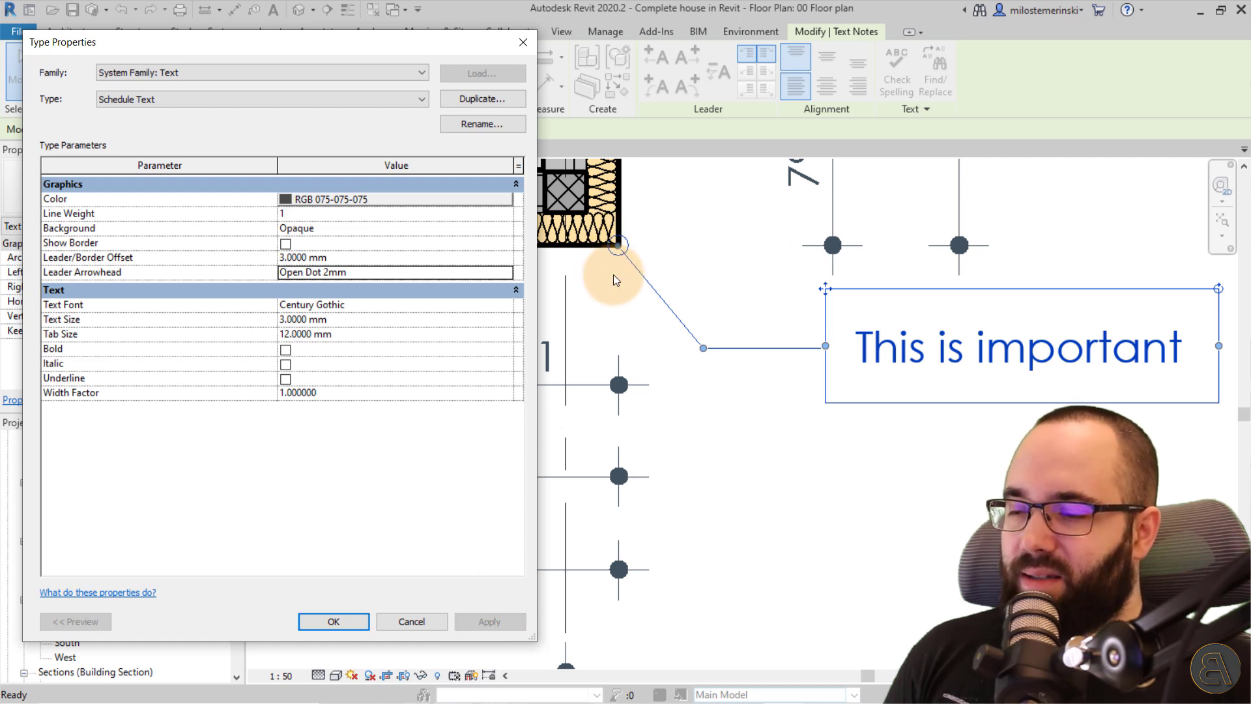
Set the Schedule Text type's Leader Arrowhead to Filled Dot 1.5mm, accept the type properties and deselect the note
left_click(506, 272)
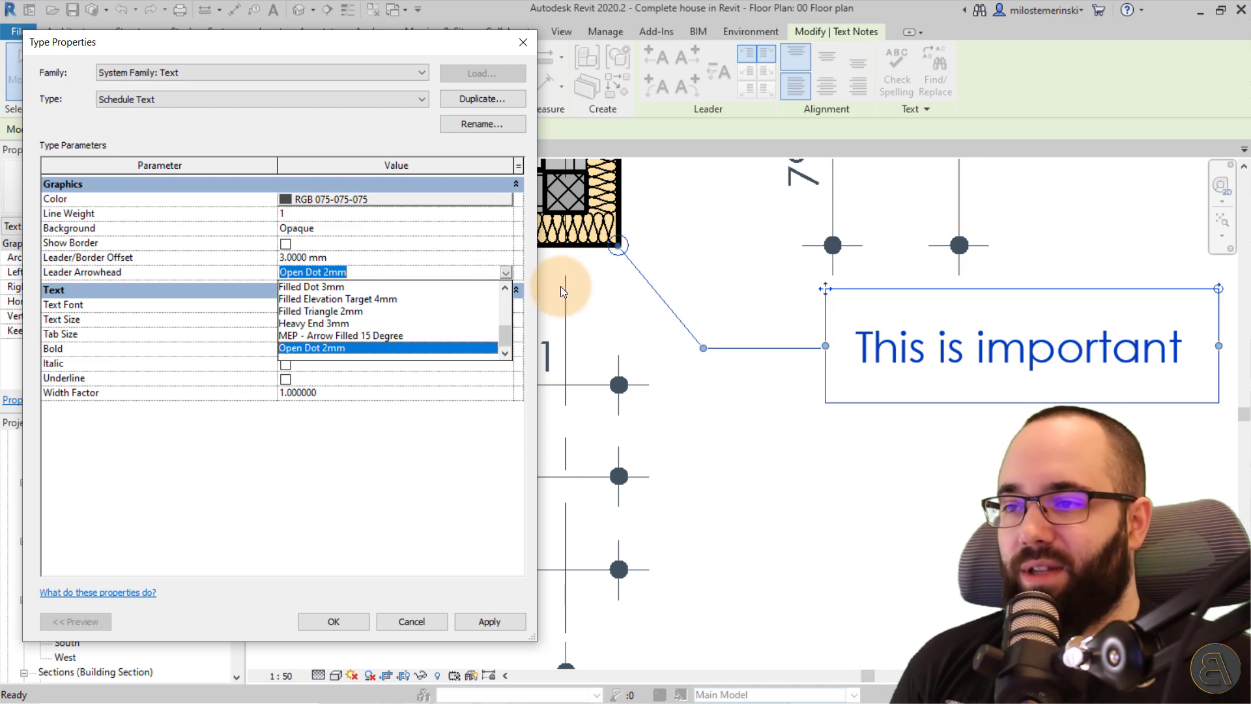
left_click_drag(506, 335, 510, 296)
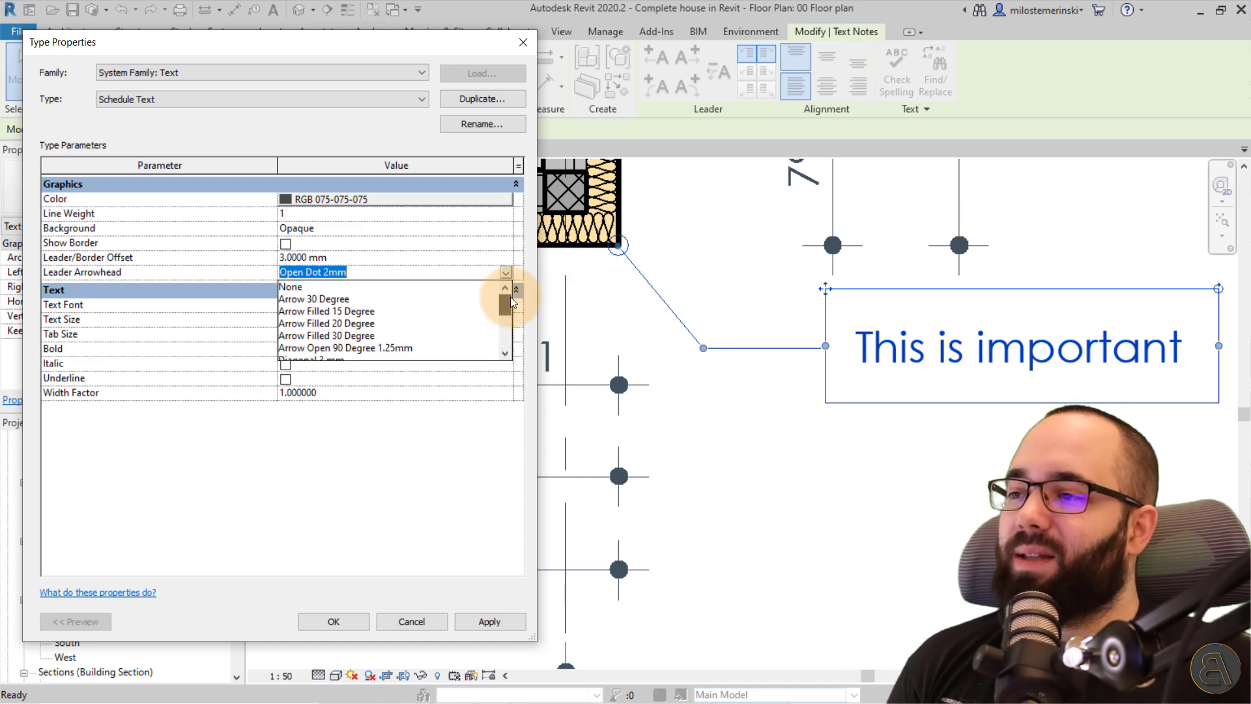
scroll(421, 311, "down", 1)
scroll(420, 312, "down", 1)
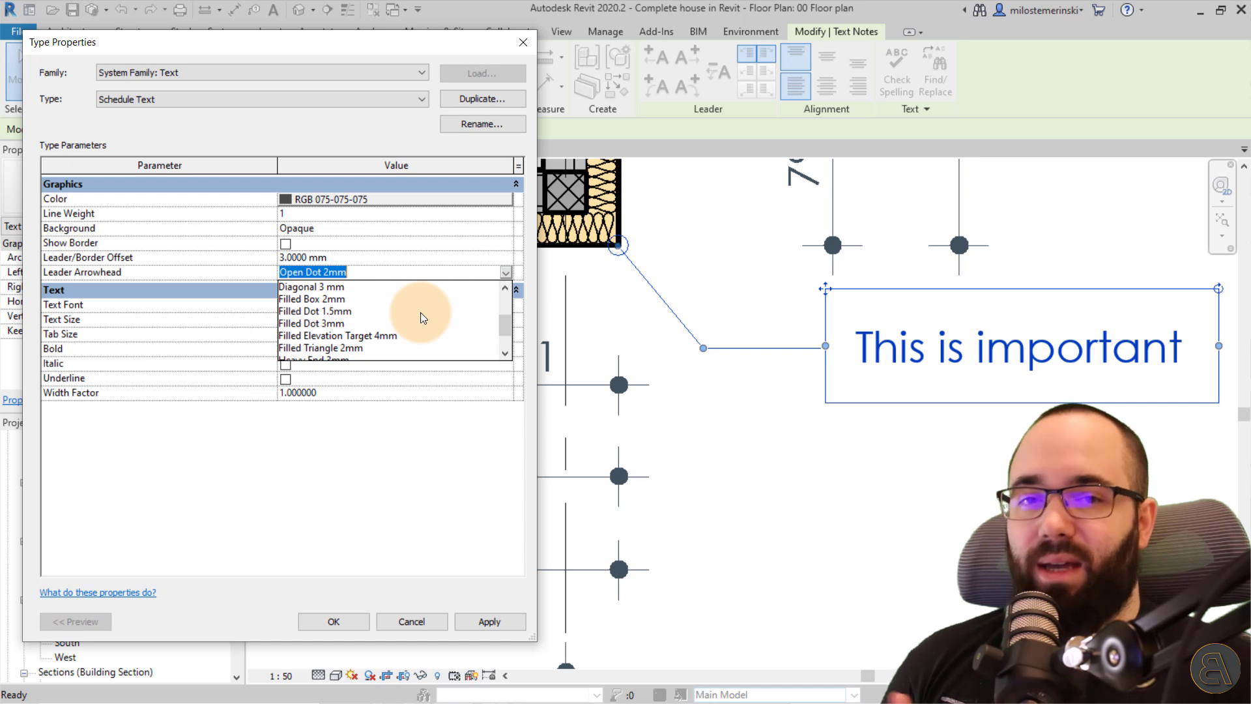
scroll(420, 312, "down", 1)
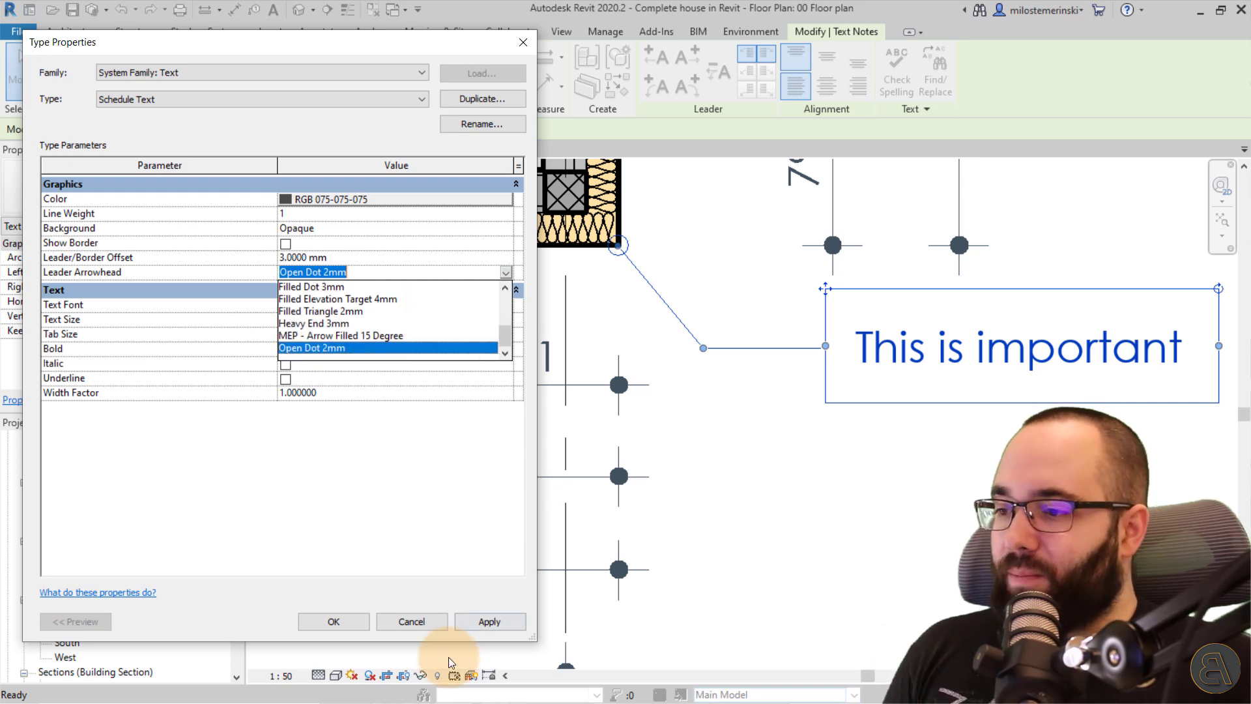
scroll(390, 325, "up", 2)
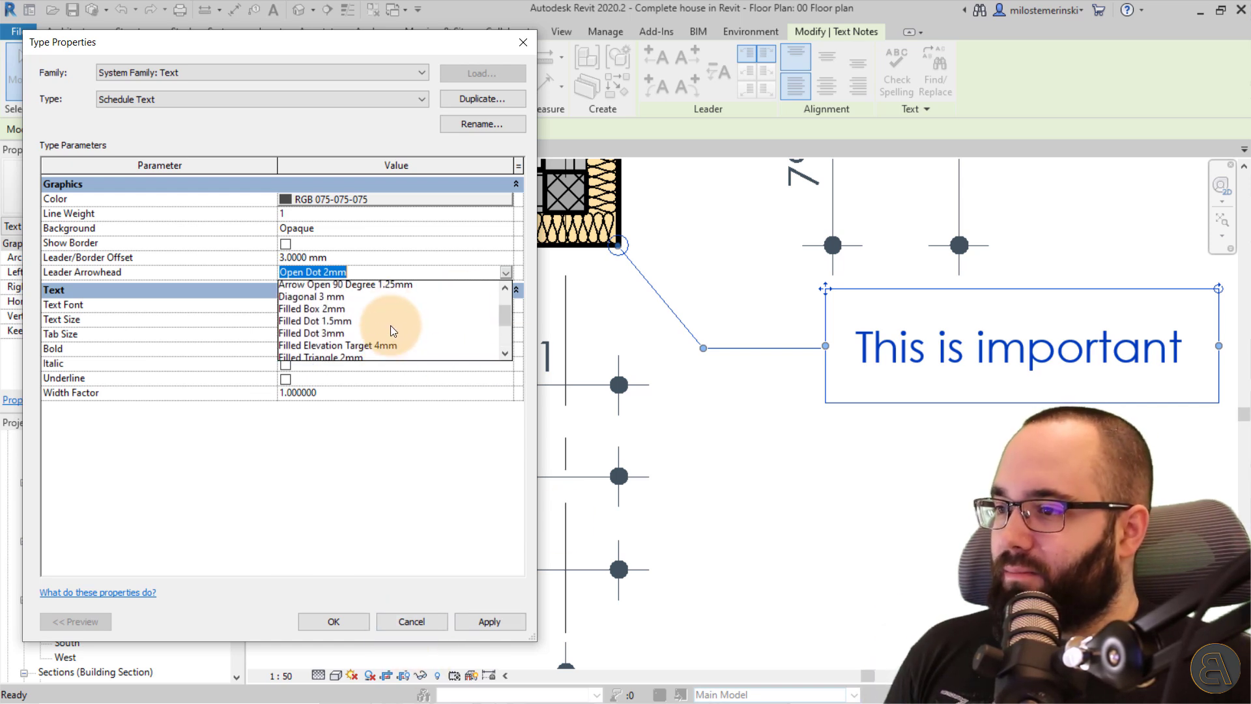
scroll(390, 327, "down", 2)
scroll(337, 316, "up", 1)
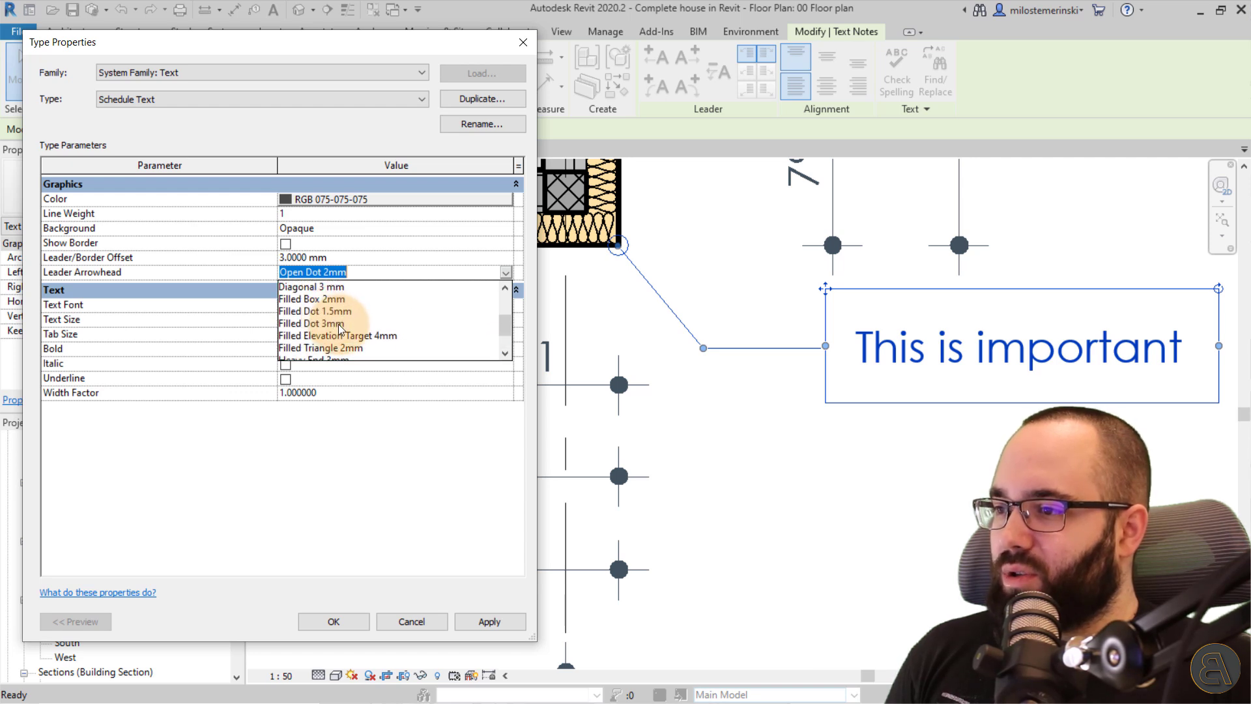
left_click(327, 311)
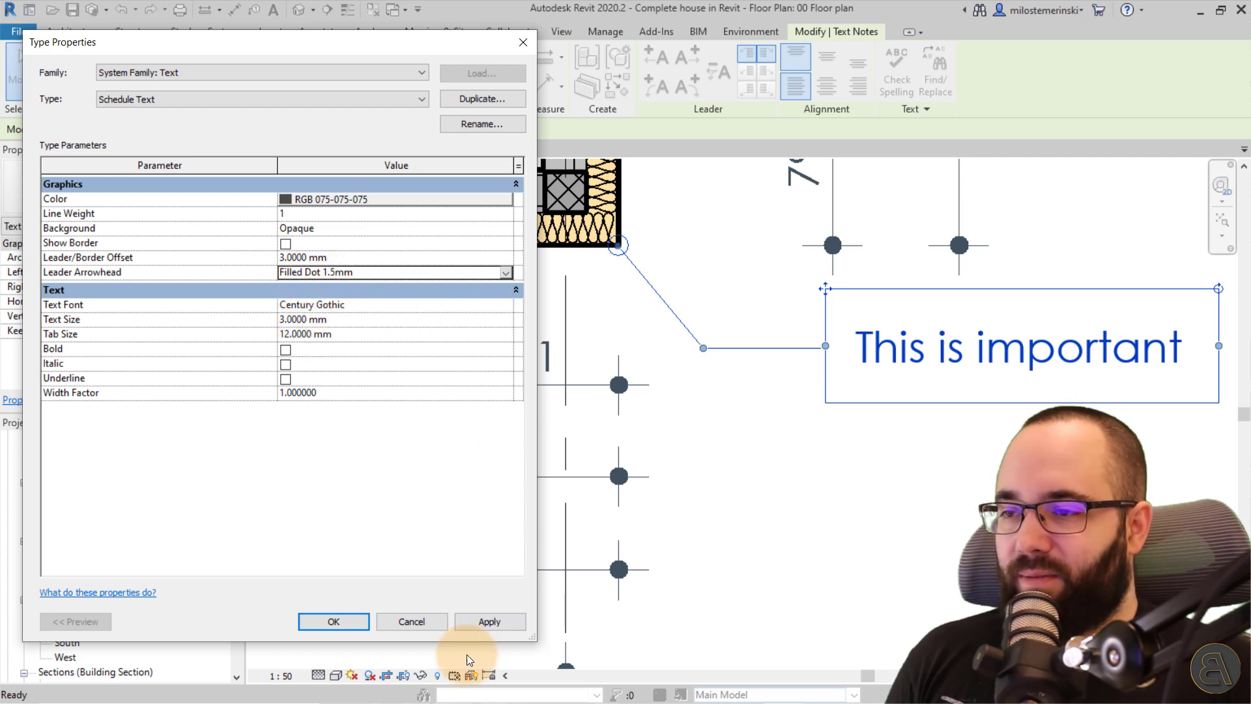
left_click(472, 622)
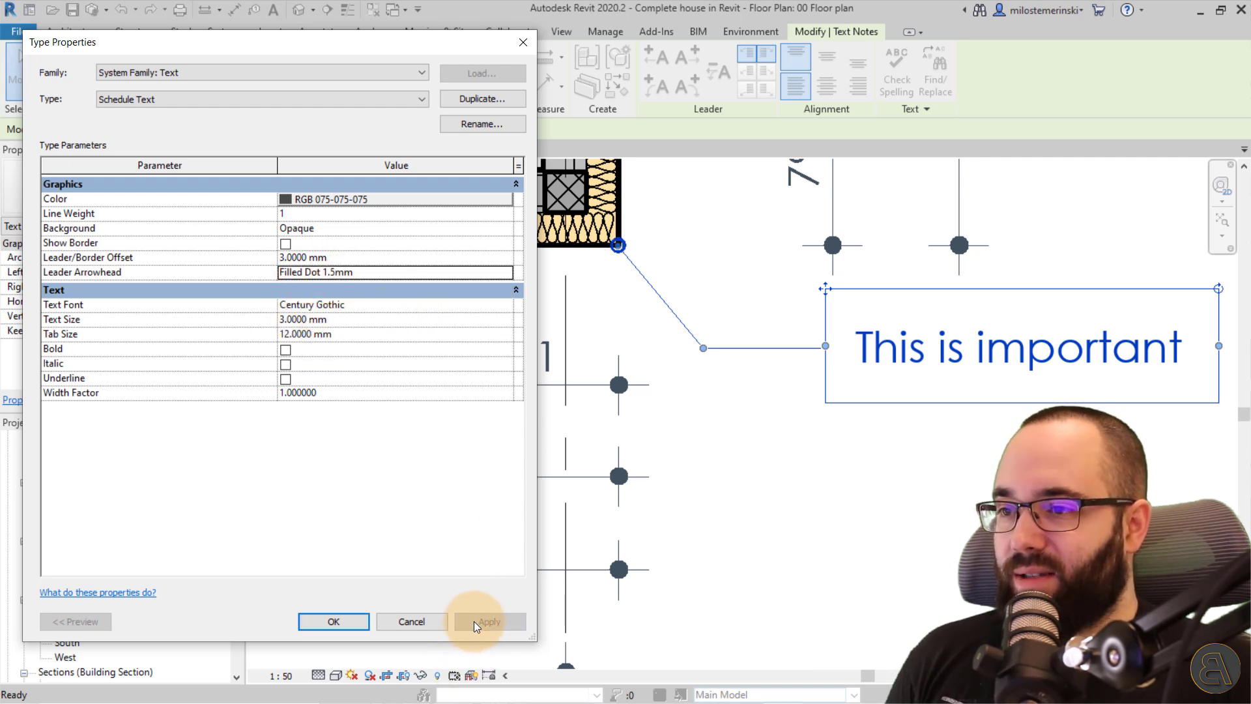
left_click(343, 621)
left_click(737, 409)
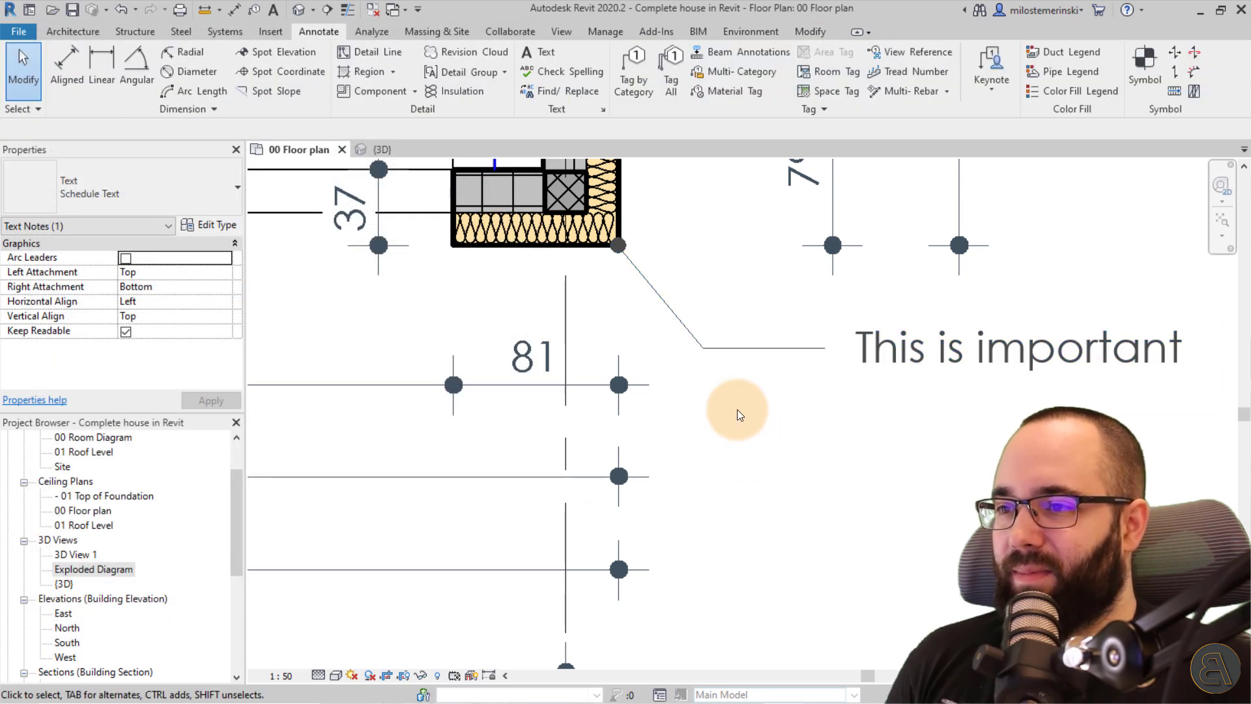
Open the type properties of the linear dimension string just below the wall corner
scroll(668, 231, "down", 1)
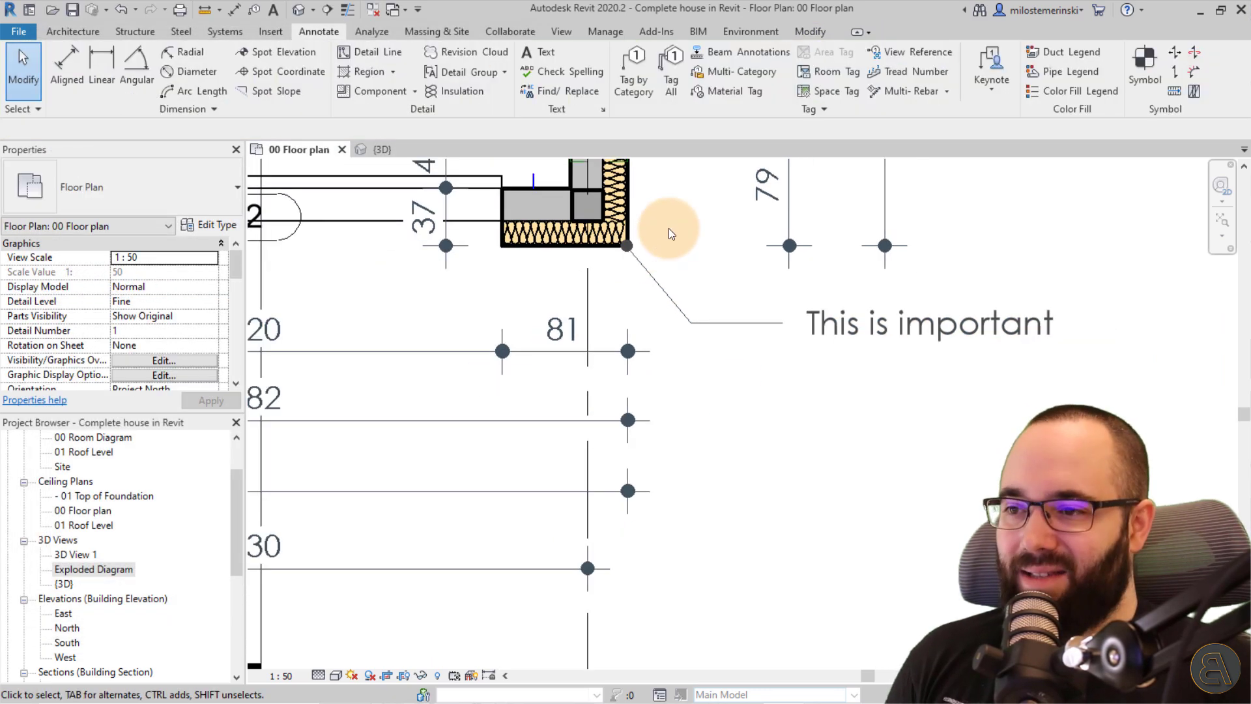
scroll(668, 231, "down", 1)
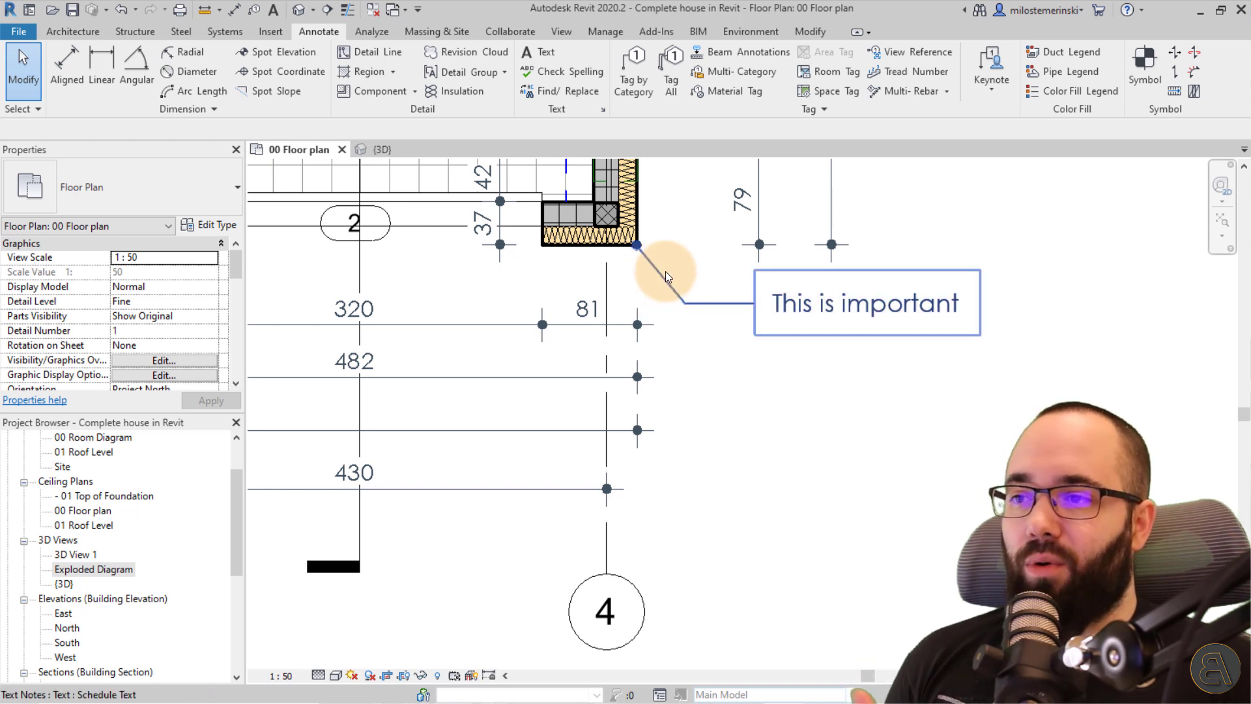
left_click(516, 324)
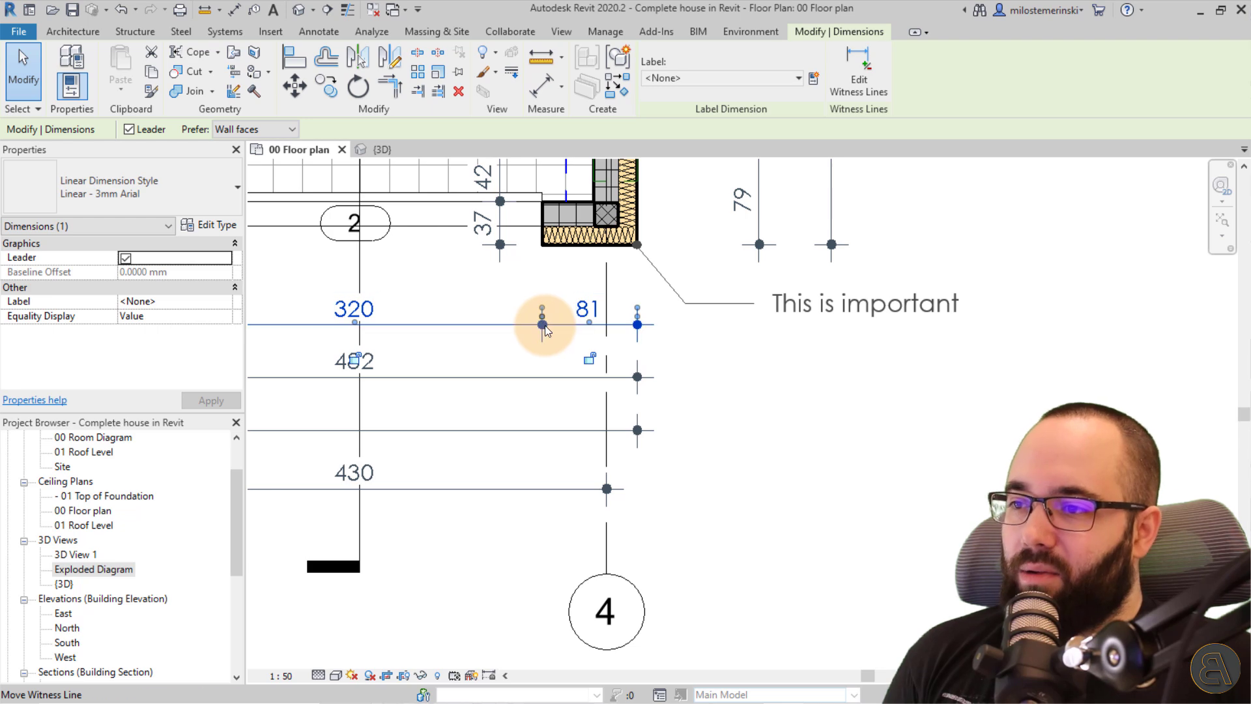
left_click(222, 227)
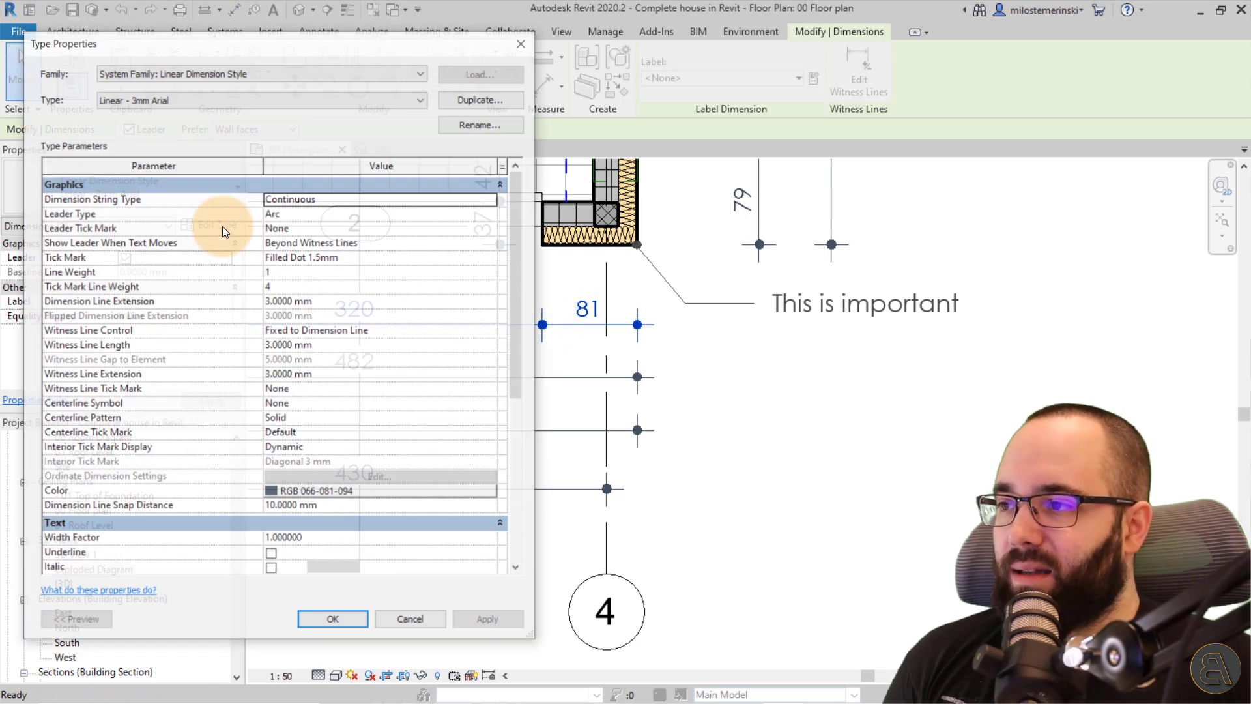
left_click_drag(330, 37, 350, 32)
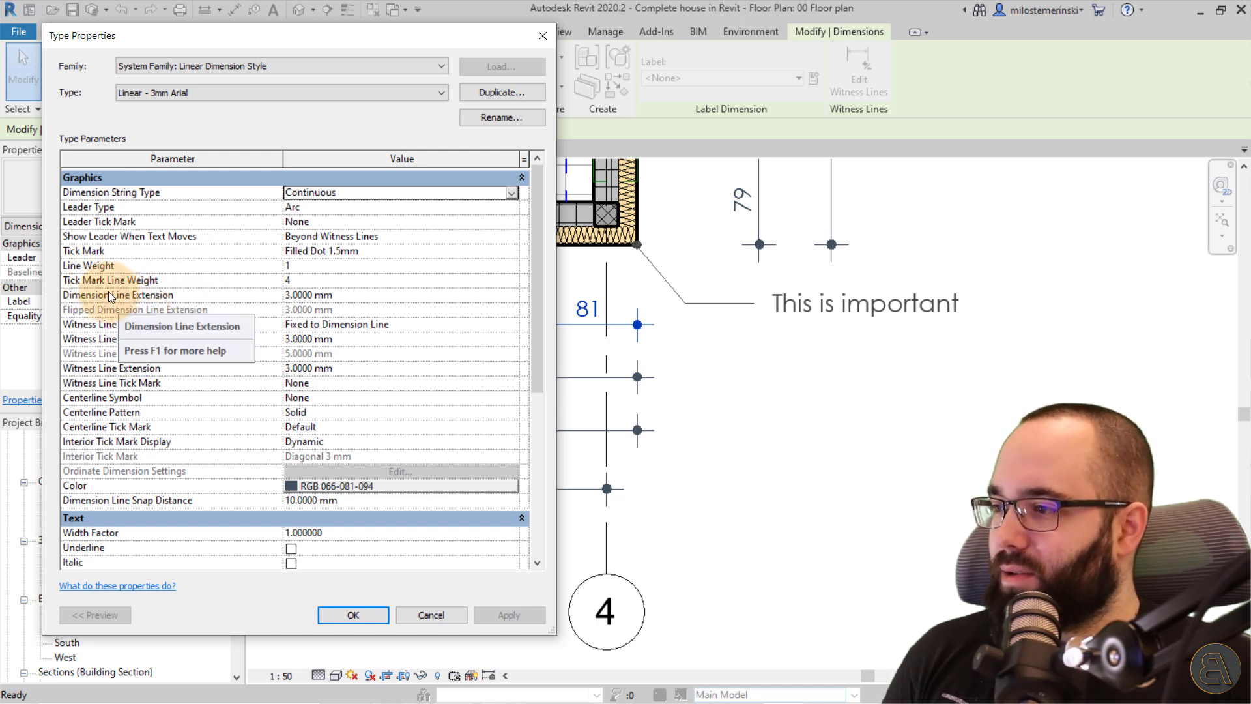
Change the Linear - 3mm Arial type's Tick Mark to Arrow Filled 20 Degree and apply it
left_click(306, 252)
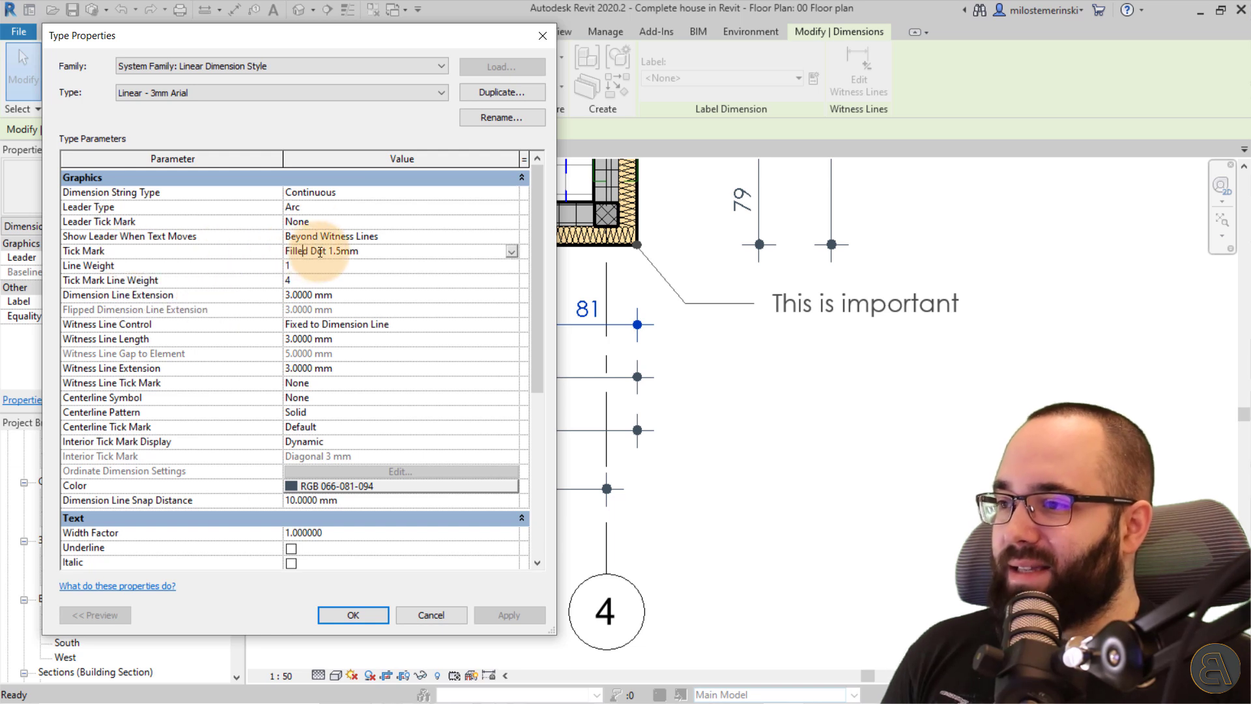
left_click(510, 253)
mouse_move(504, 309)
left_mouse_down()
mouse_move(504, 279)
mouse_move(499, 303)
mouse_move(495, 291)
left_mouse_up()
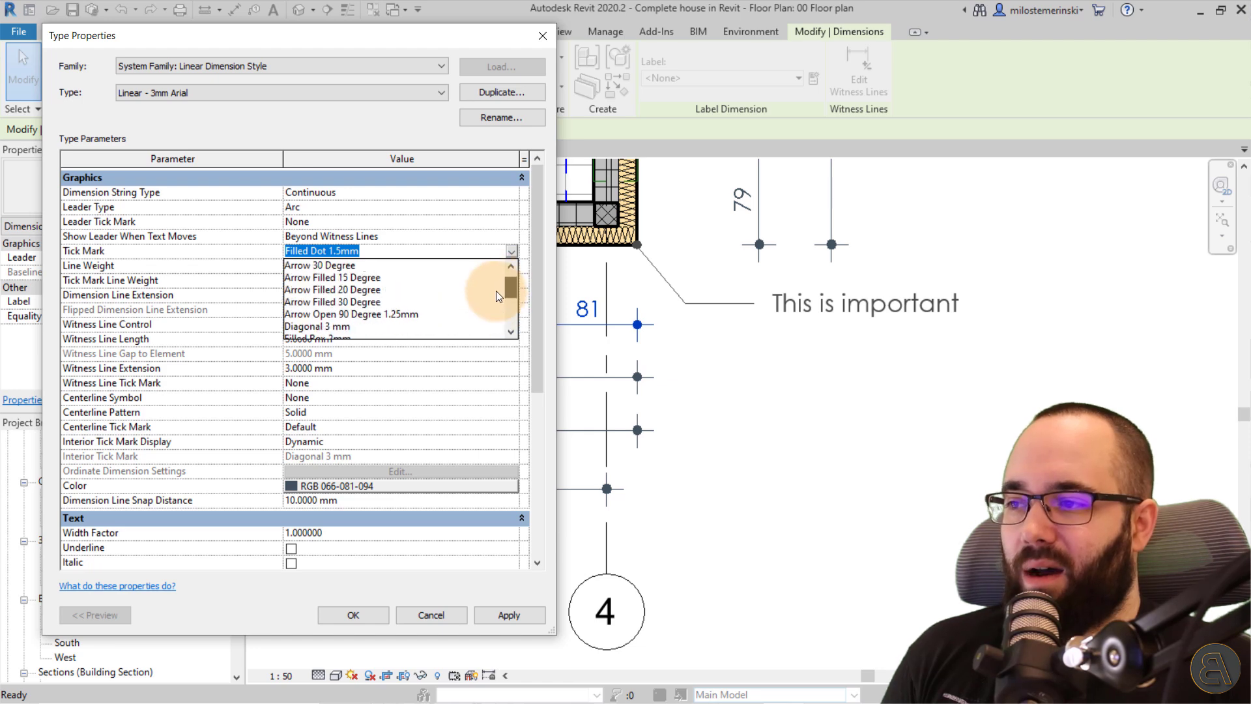
left_click(326, 291)
left_click(499, 616)
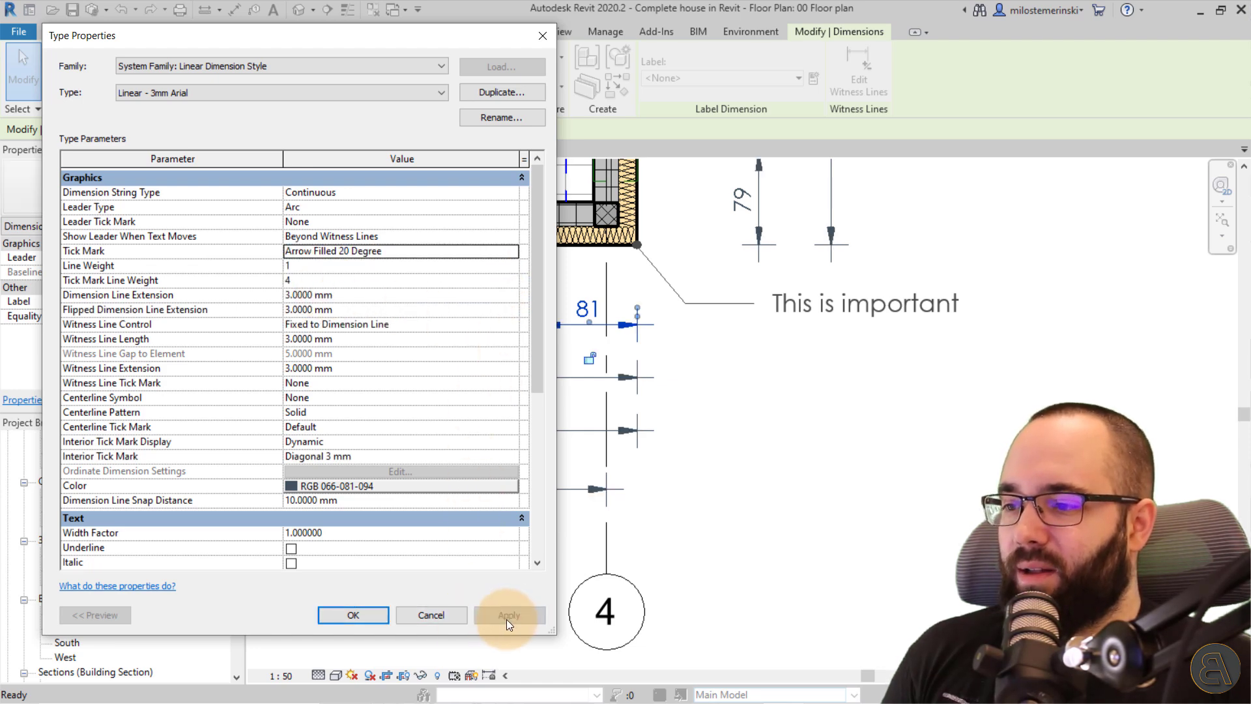
Change the Linear - 3mm Arial type's Tick Mark to Diagonal 3 mm and apply it
mouse_move(422, 37)
left_mouse_down()
mouse_move(201, 52)
mouse_move(487, 64)
mouse_move(435, 36)
left_mouse_up()
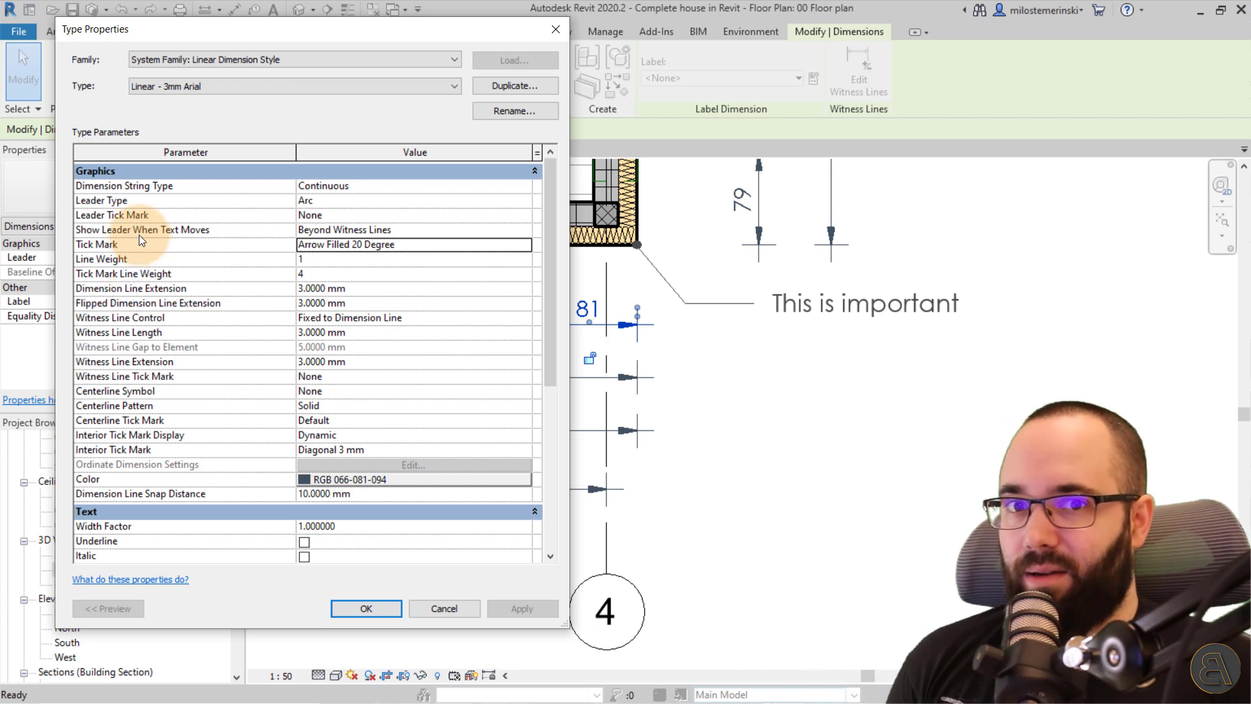
left_click(528, 246)
left_click_drag(525, 279, 530, 300)
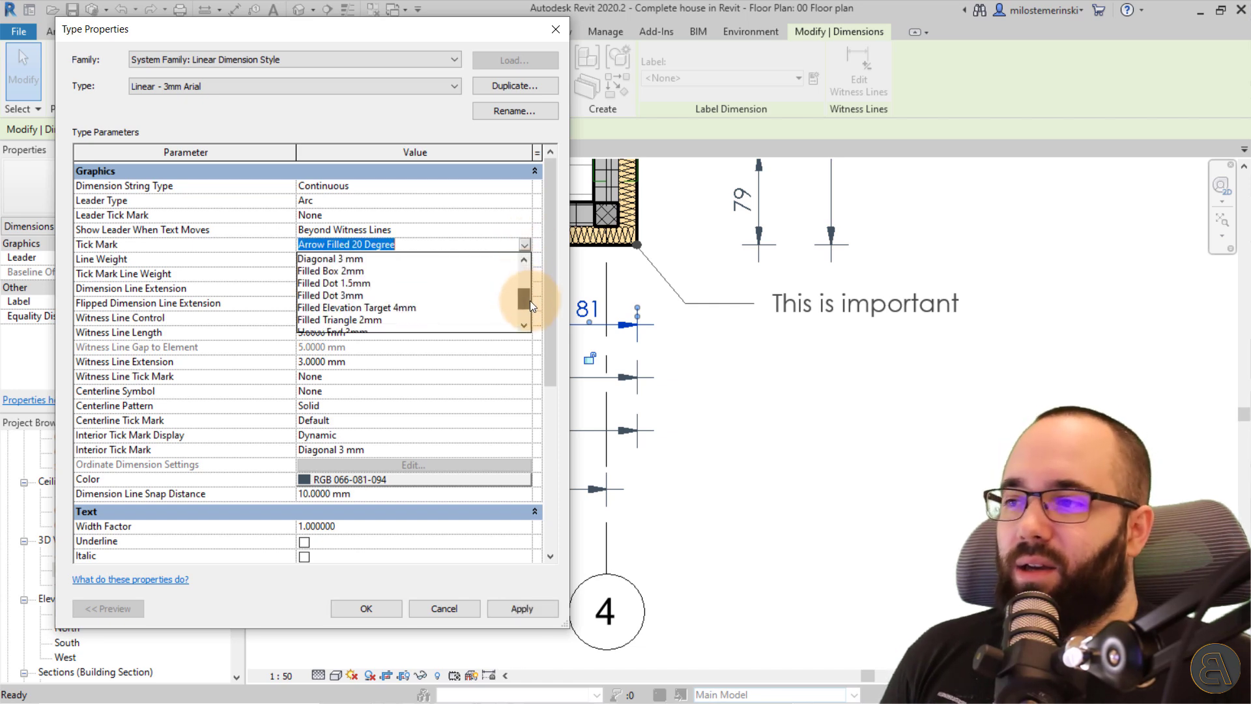
scroll(378, 287, "down", 1)
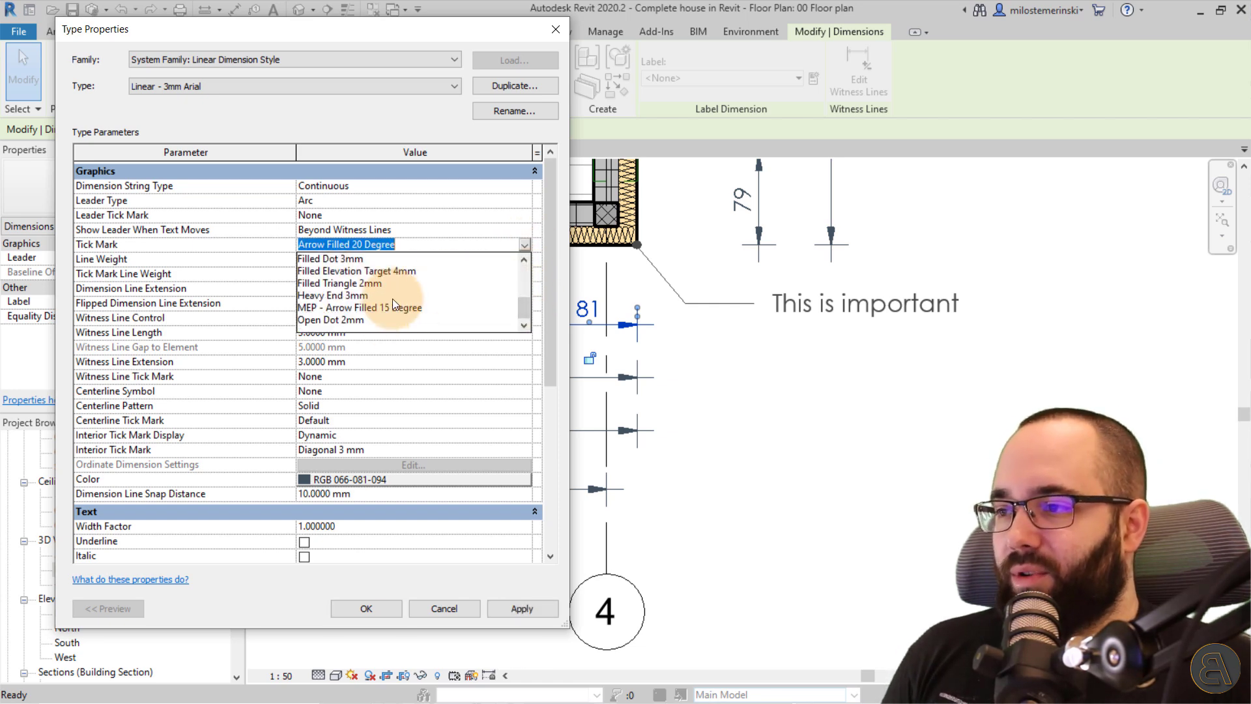
scroll(392, 298, "up", 3)
left_click(338, 296)
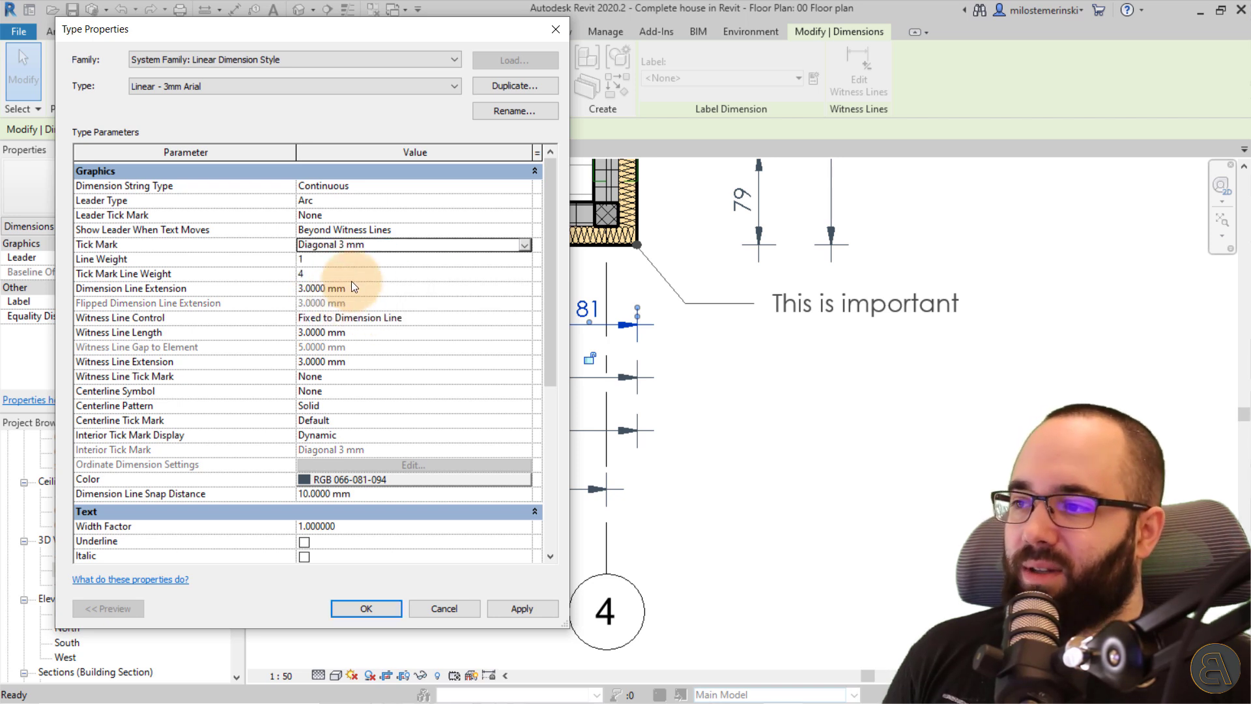
left_click(512, 609)
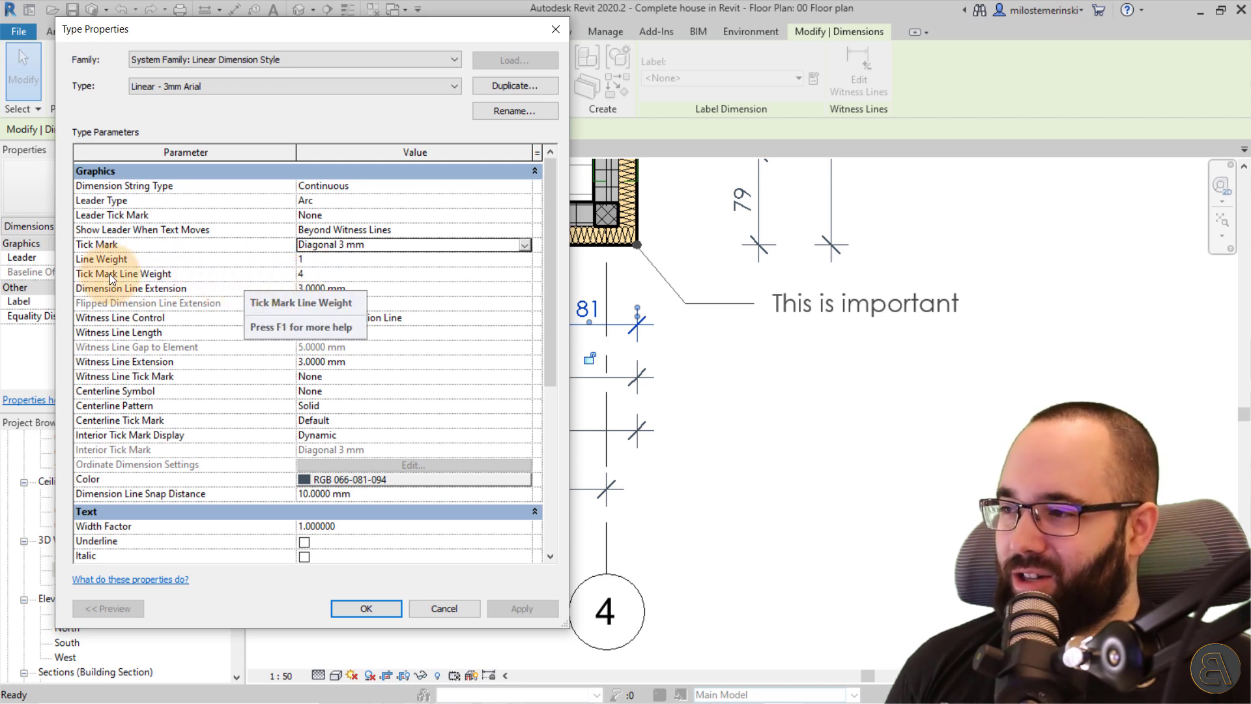
Set the dimension type's Tick Mark Line Weight to 10 and apply it
left_click(342, 279)
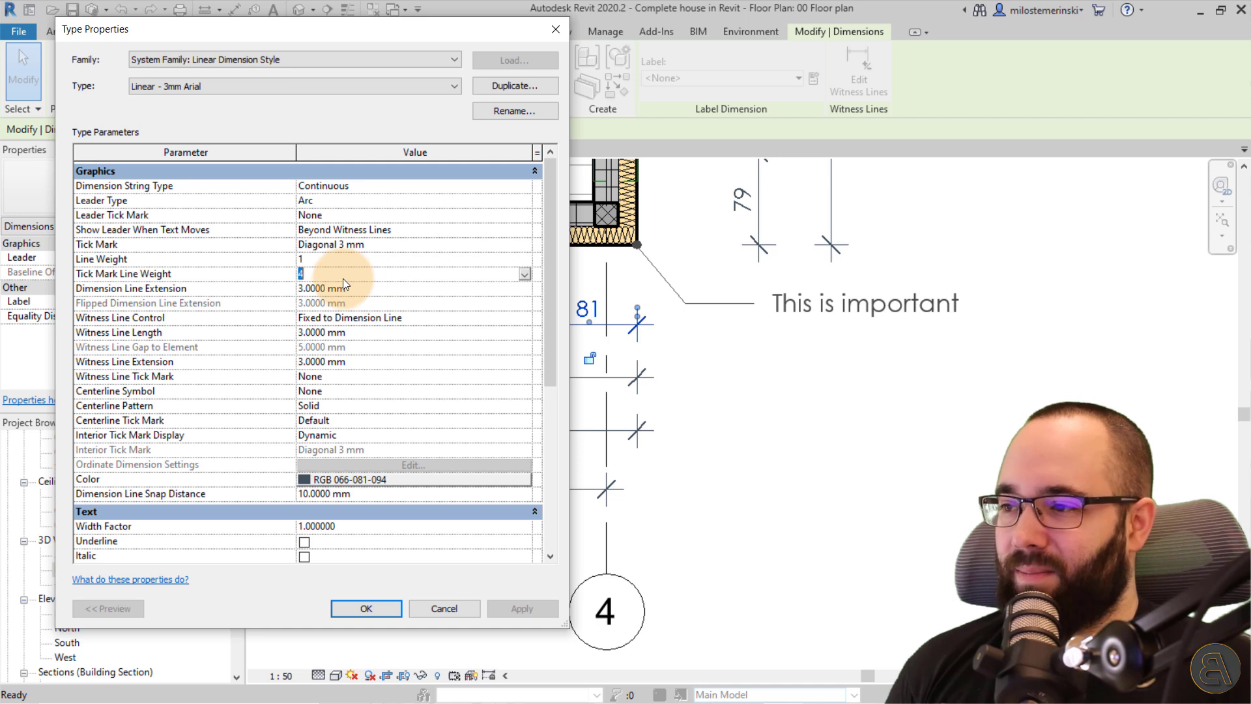
left_click(526, 275)
scroll(312, 351, "down", 2)
left_click(307, 327)
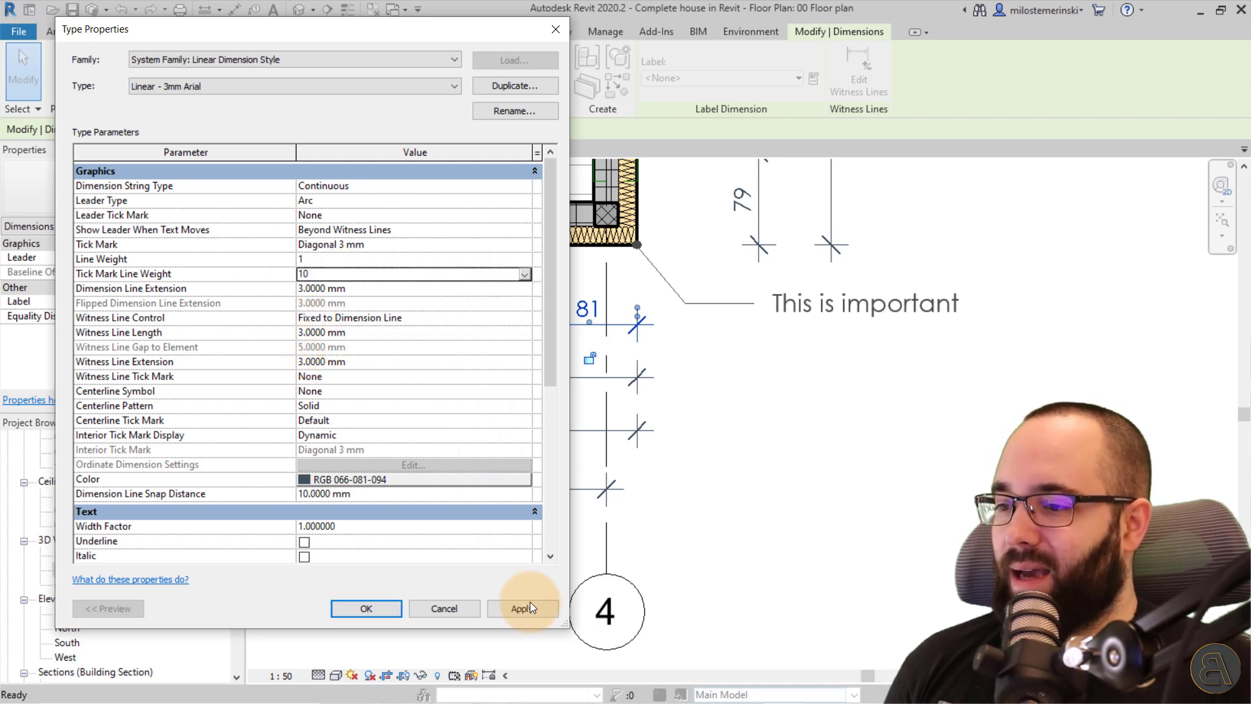
left_click(520, 610)
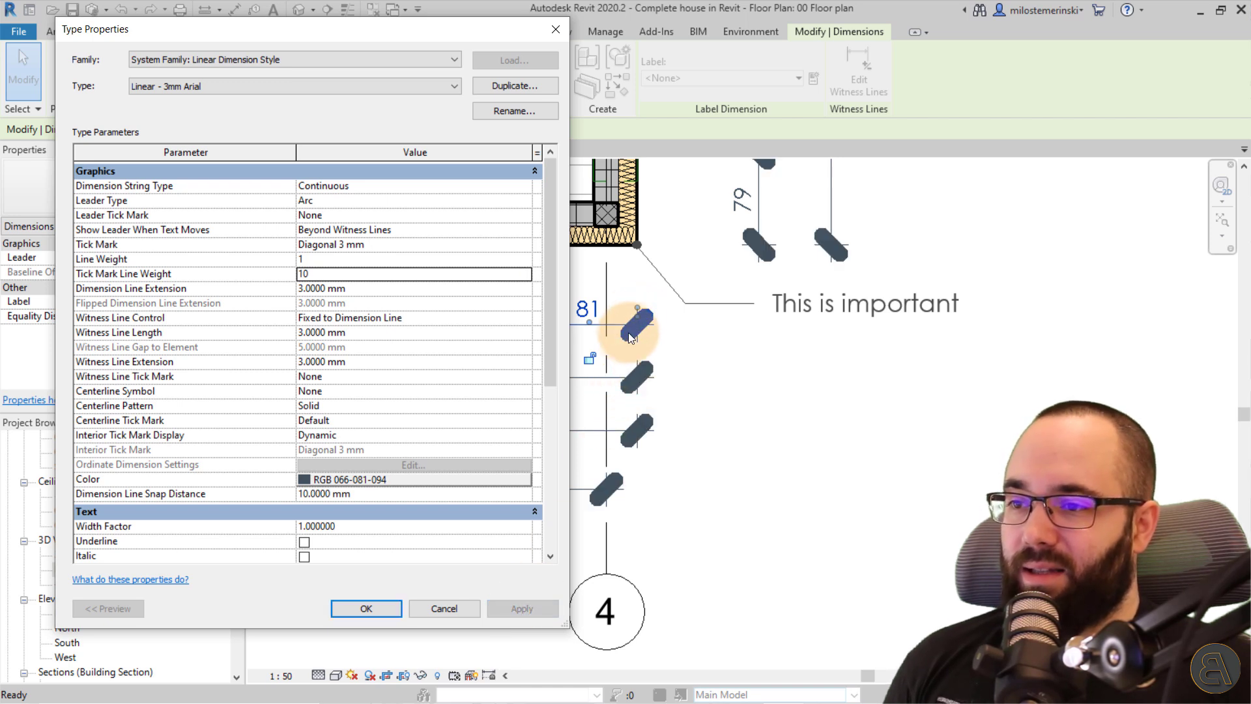
Set the dimension type's Tick Mark Line Weight to 1 and apply it
left_click(524, 274)
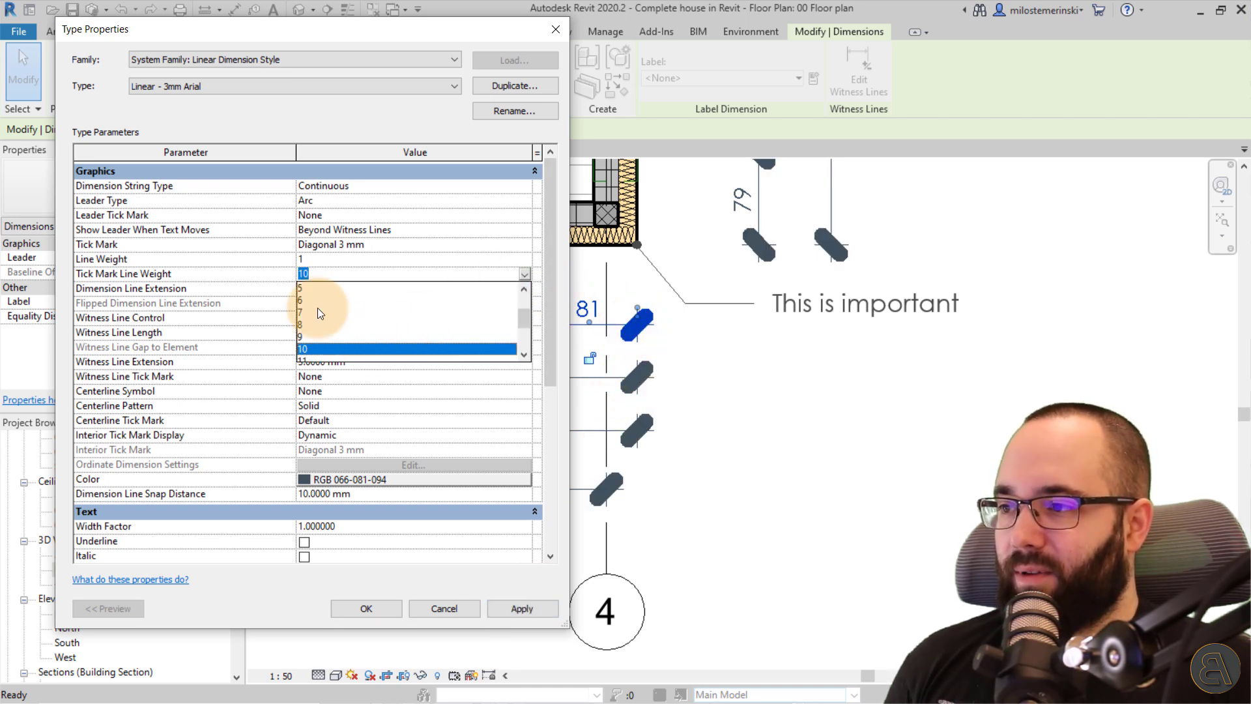
left_click(312, 288)
left_click(522, 607)
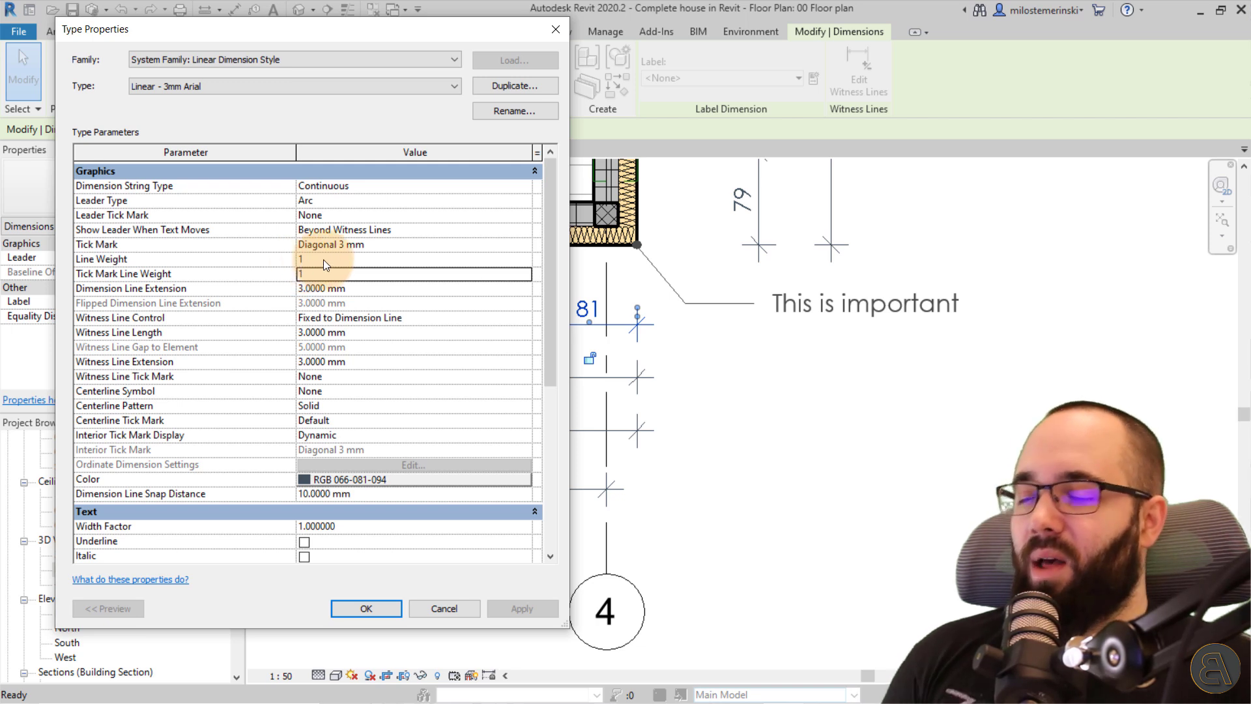
Set the dimension type's Tick Mark Line Weight to 4, accept the type properties and deselect the dimension
left_click(521, 274)
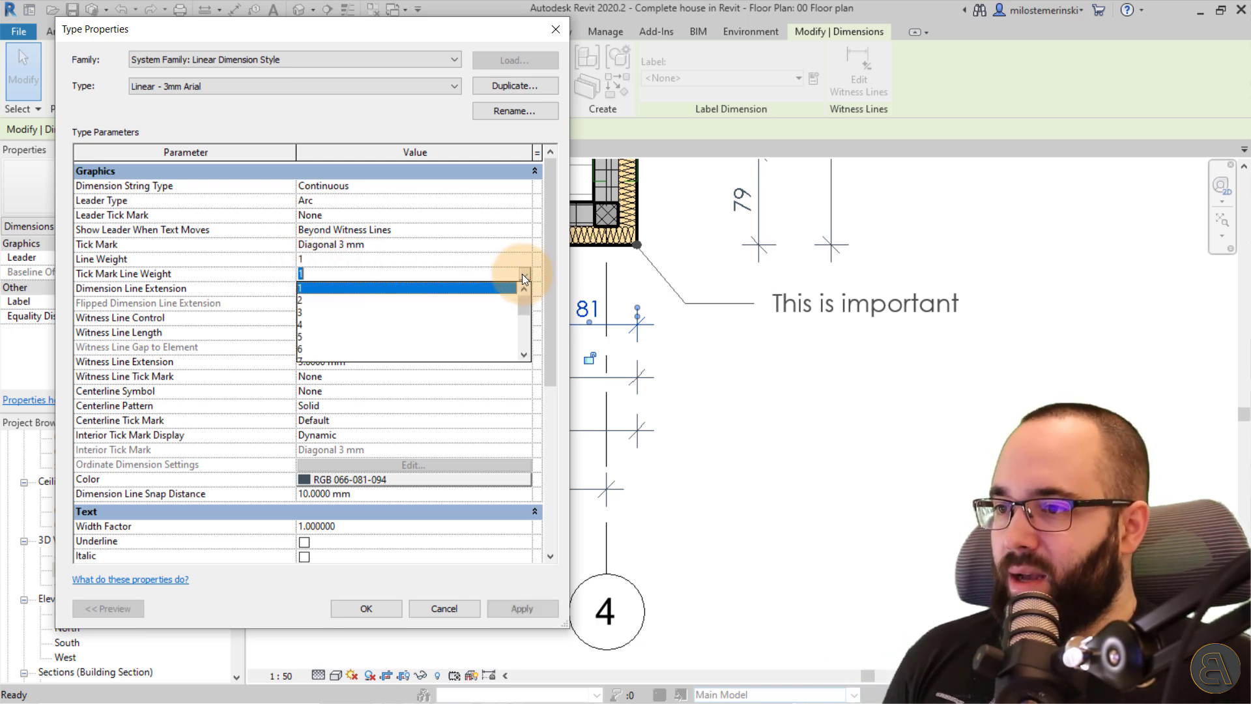
left_click(314, 324)
left_click(522, 607)
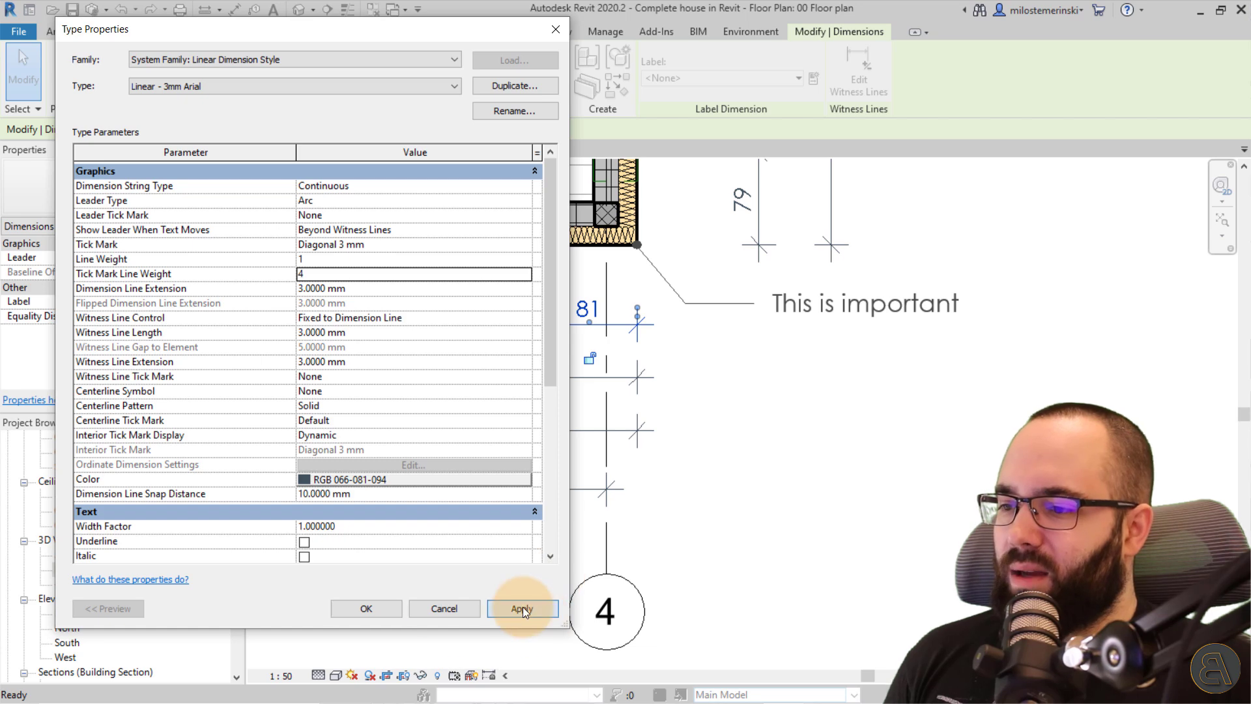
left_click(366, 607)
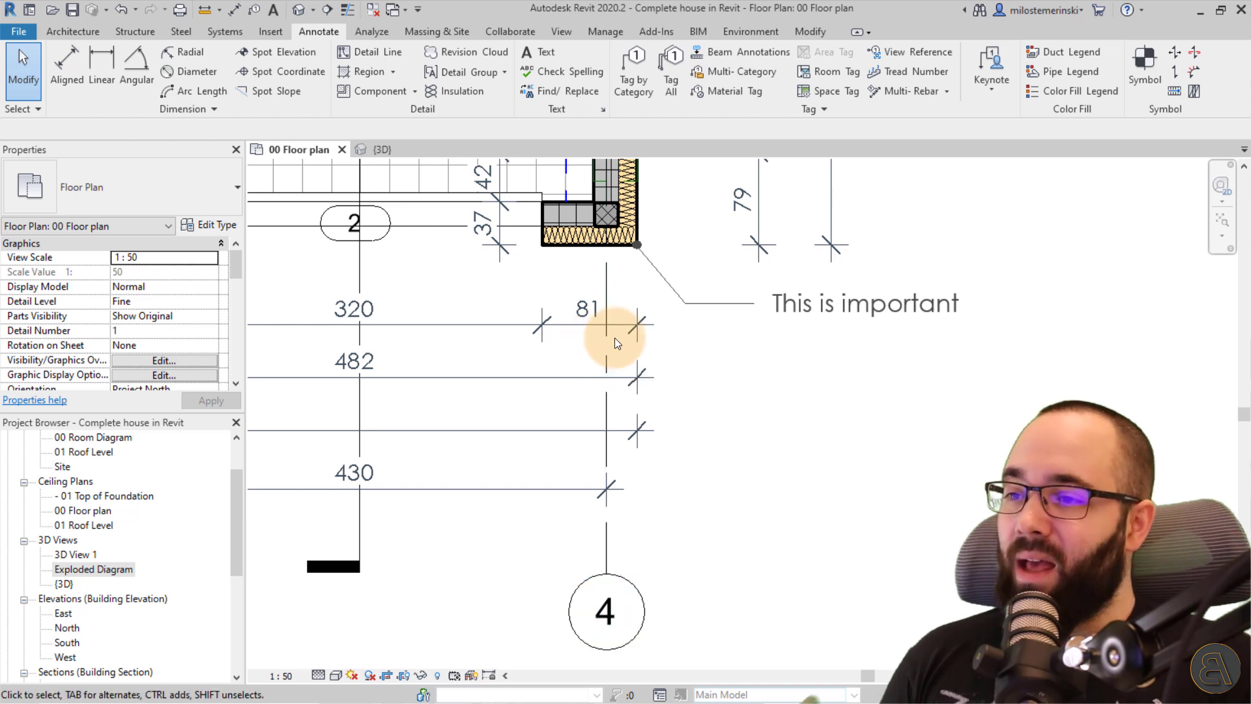
middle_click_drag(688, 342, 679, 377)
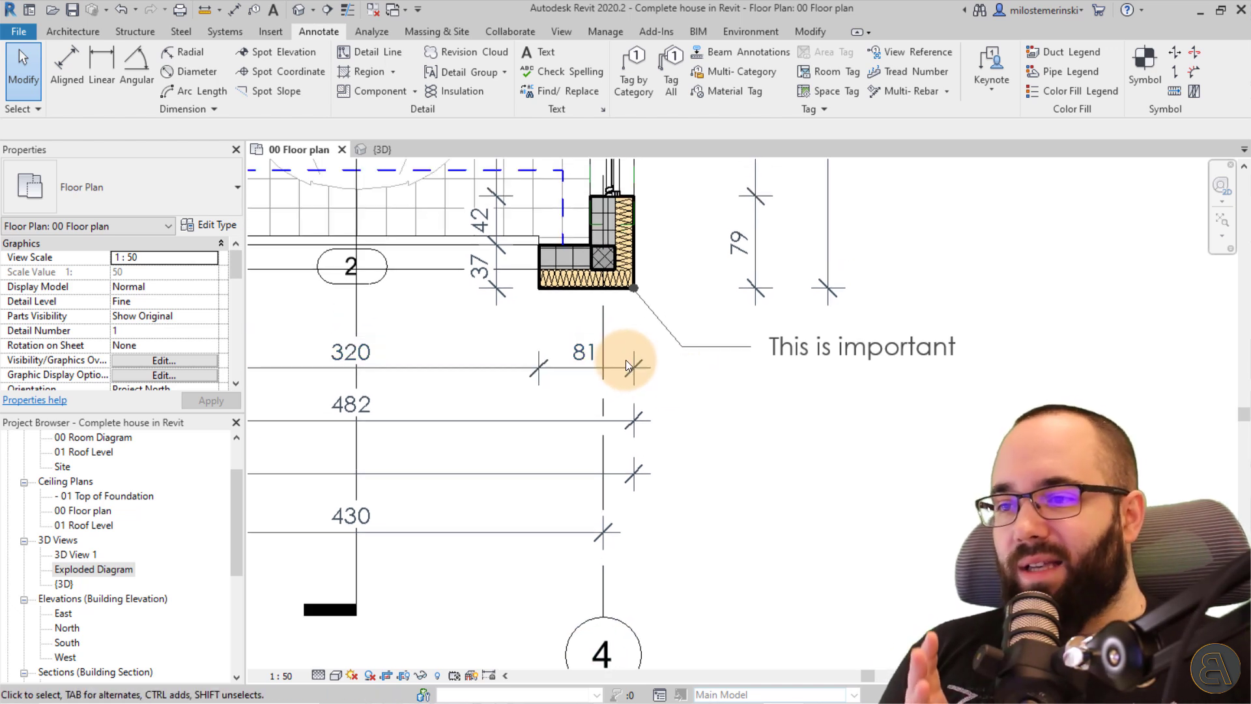
left_click(601, 373)
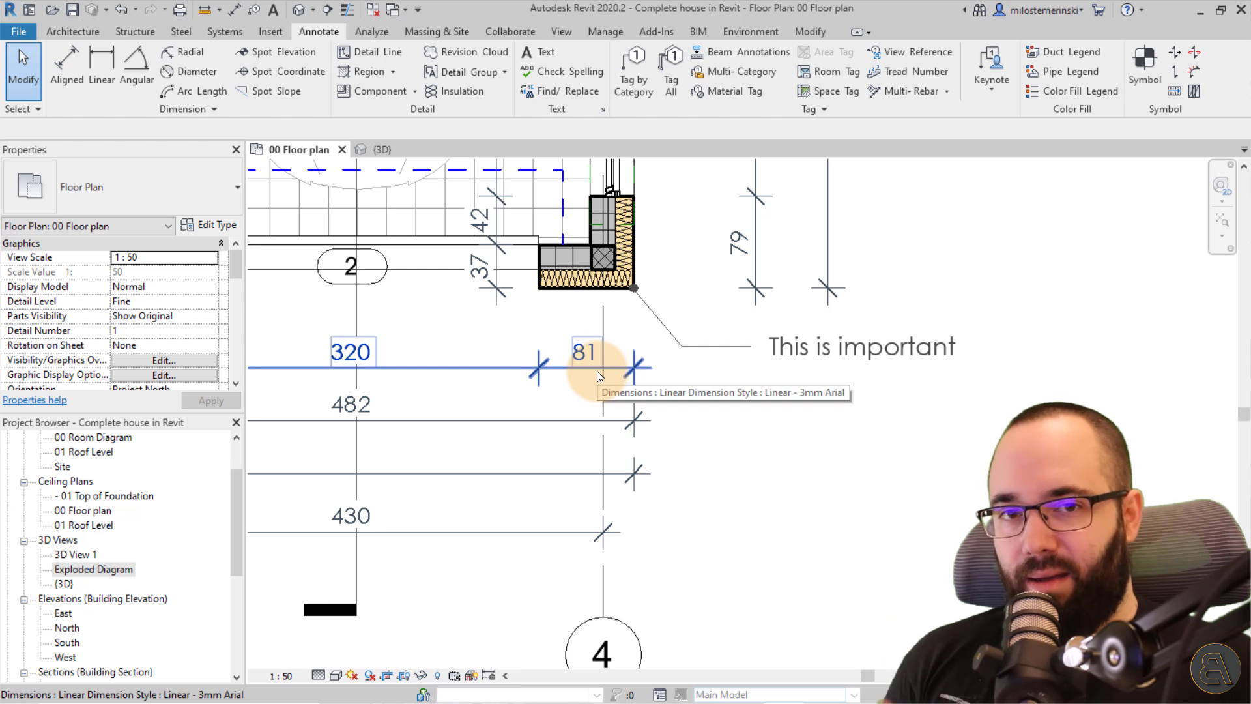
key("Escape")
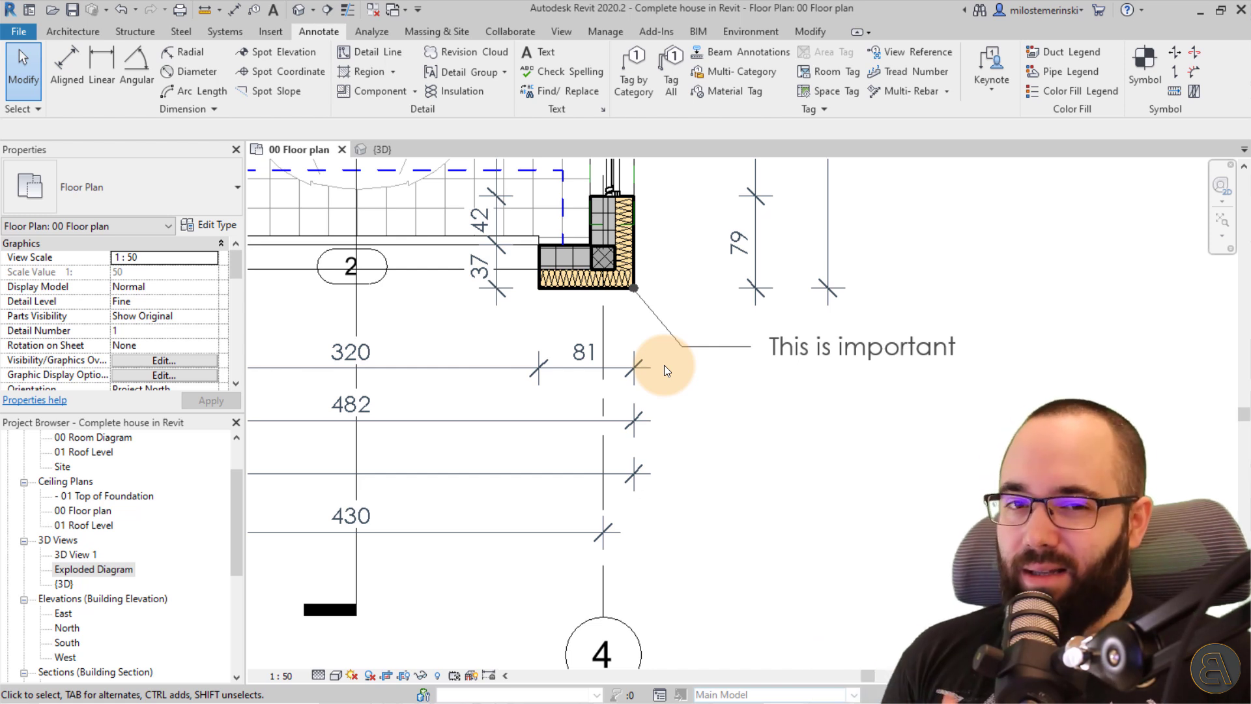
Open the project's arrowhead type settings and choose the Diagonal 3 mm type
left_click(607, 33)
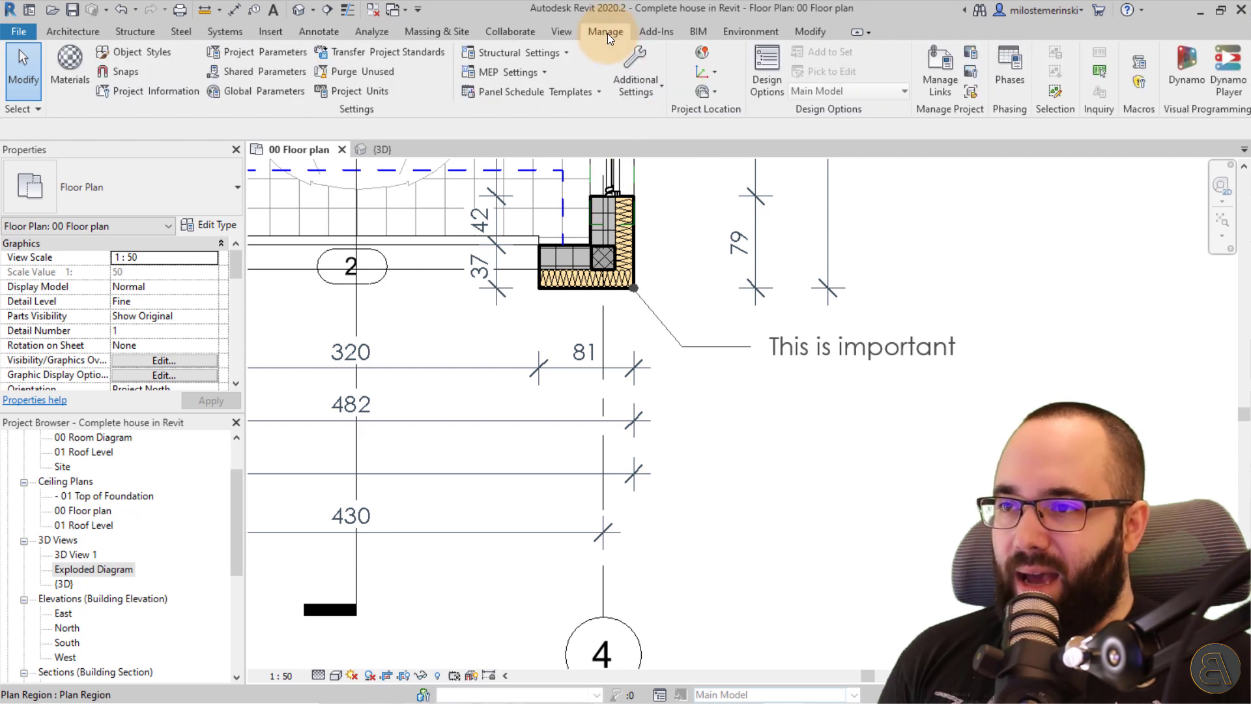
left_click(623, 91)
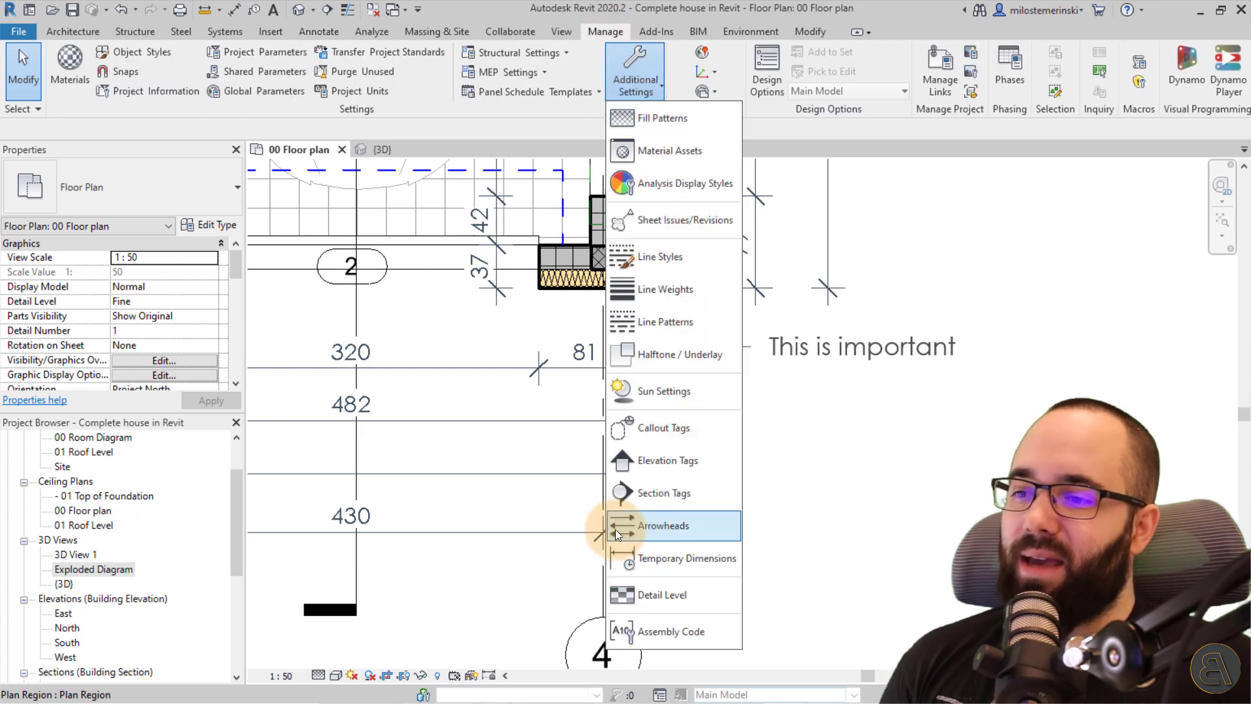
left_click(632, 524)
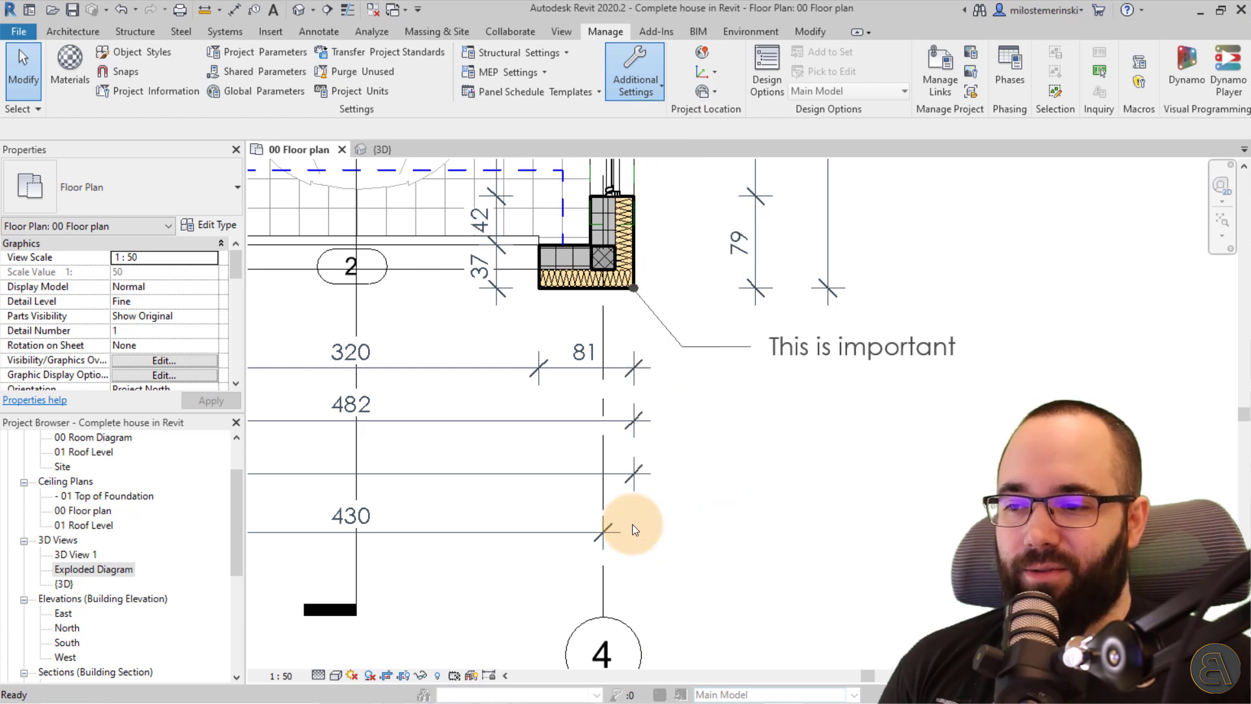
mouse_move(433, 73)
left_mouse_down()
mouse_move(371, 34)
mouse_move(420, 64)
left_mouse_up()
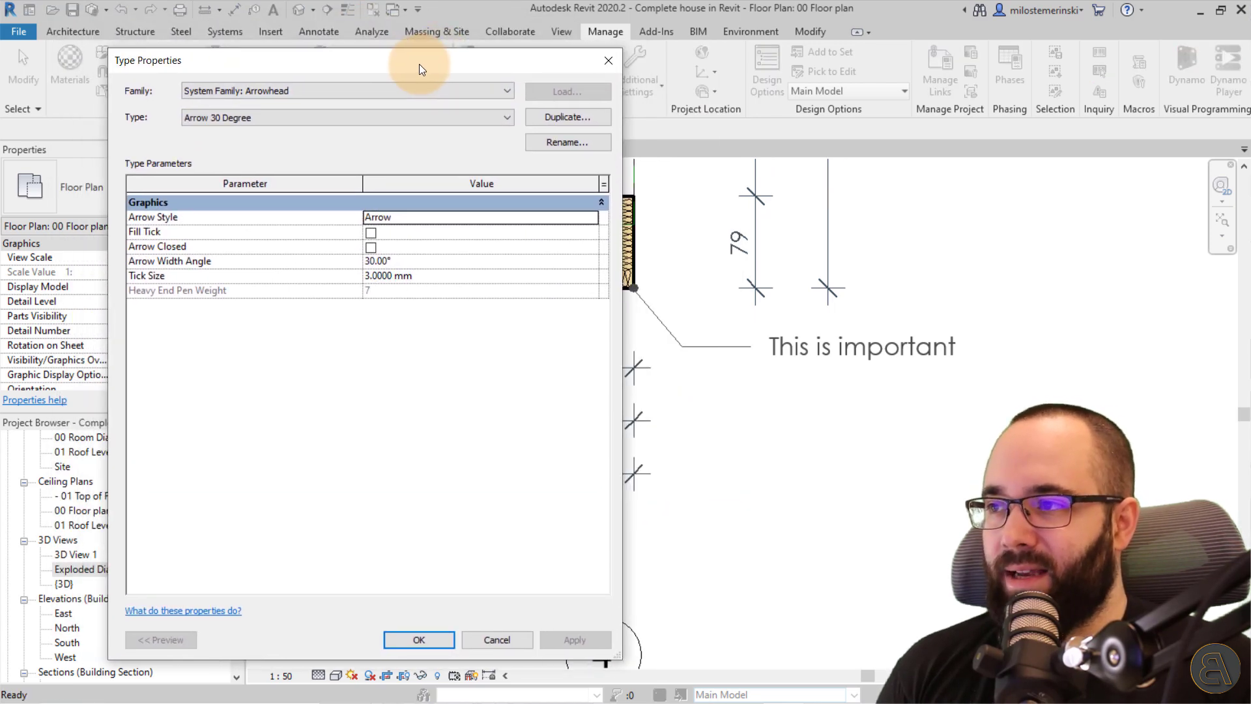
left_click(359, 119)
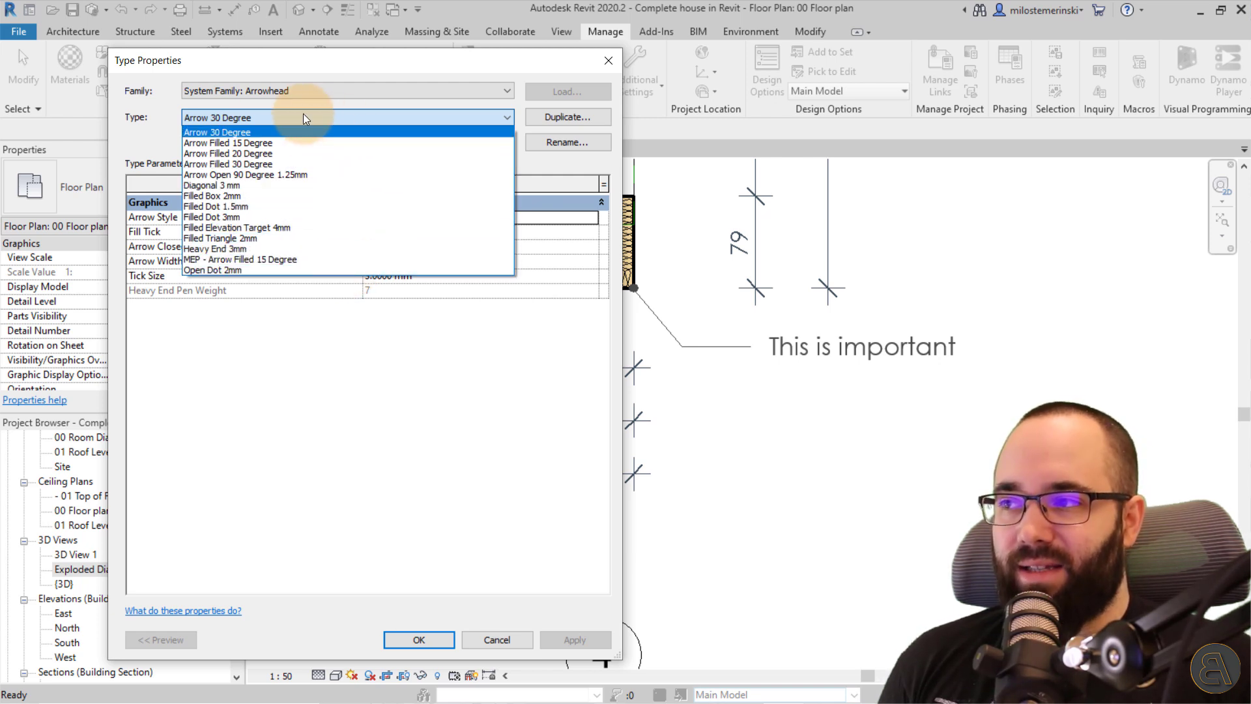
left_click(165, 115)
left_click(236, 115)
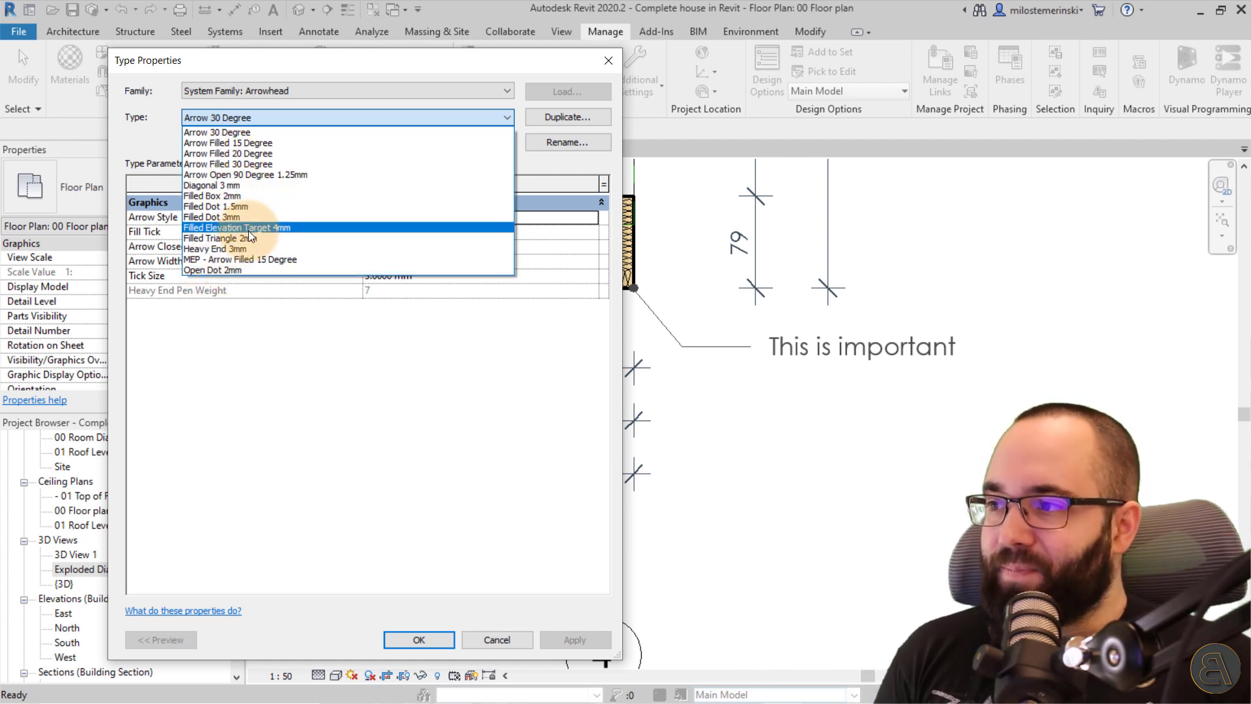
left_click(225, 185)
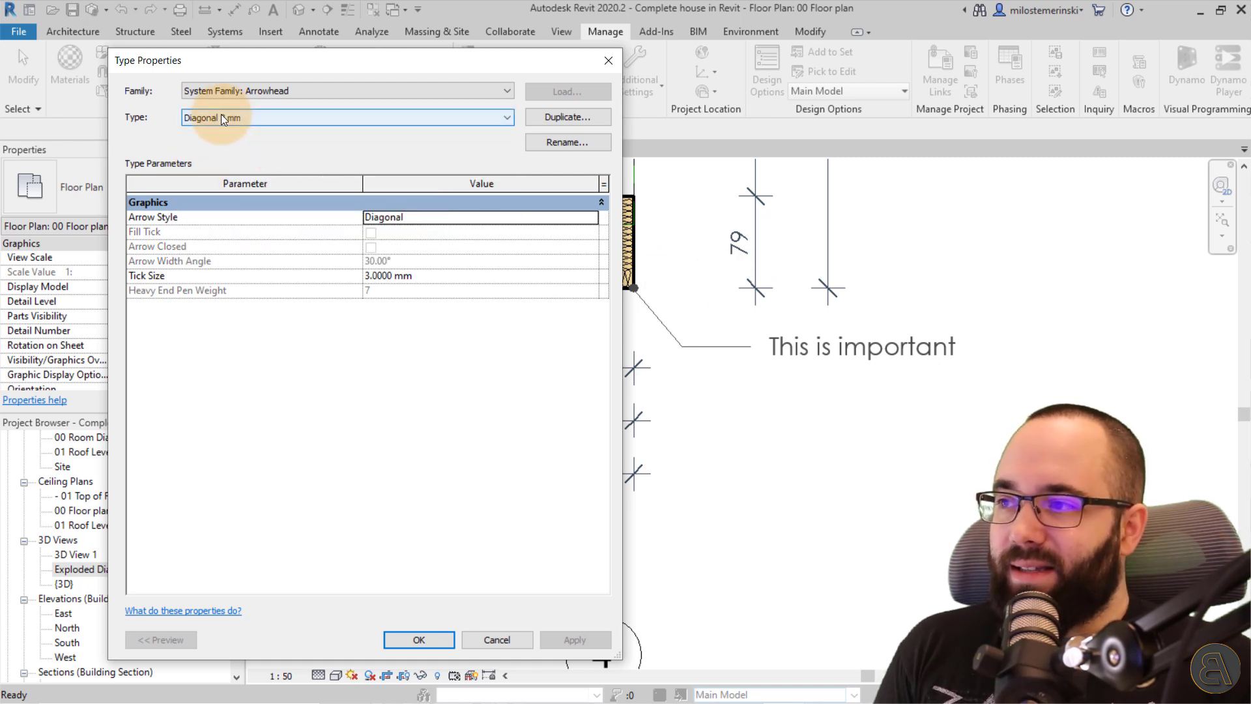
Rename the Diagonal 3 mm arrowhead type as Diagonal 2 mm
left_click(567, 142)
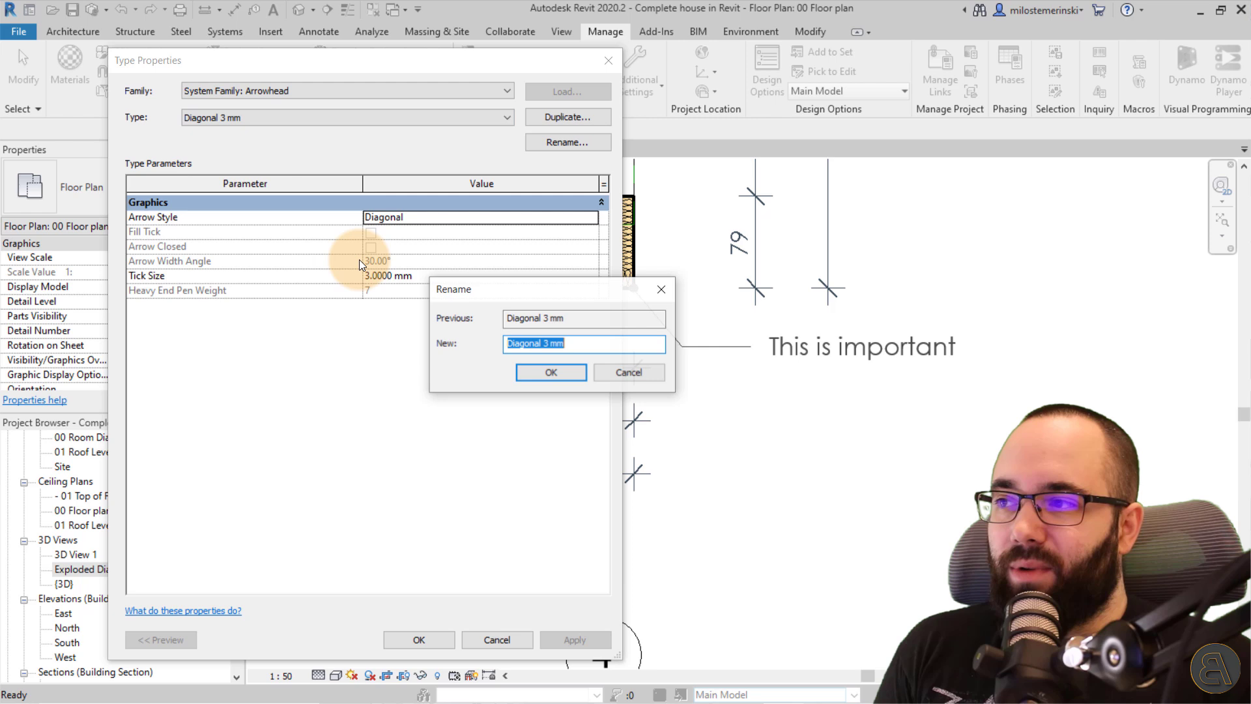
left_click(546, 344)
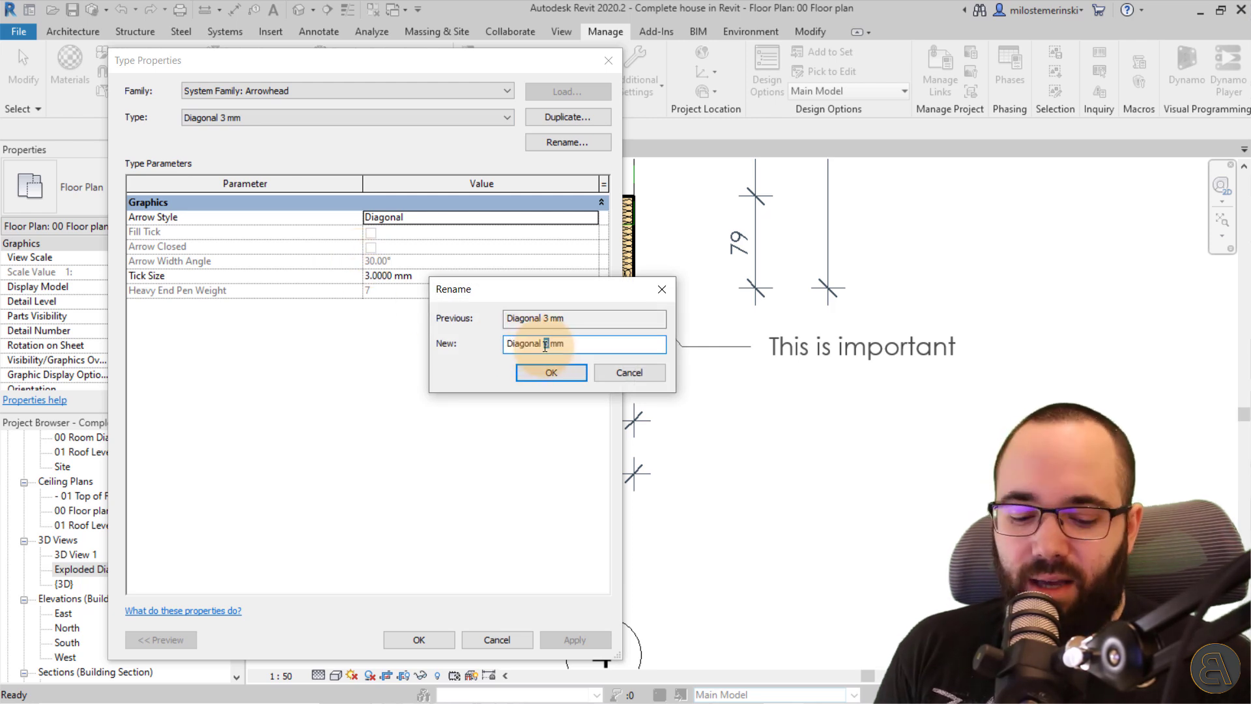
left_click(552, 372)
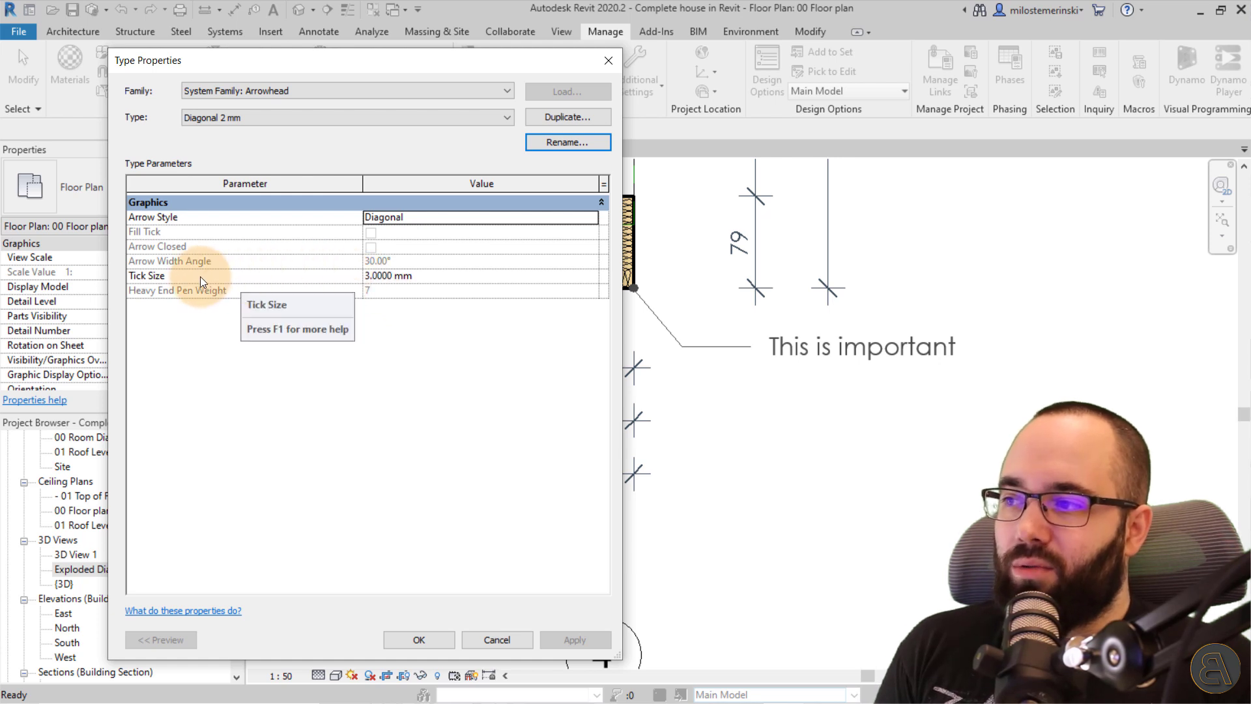
Set the Diagonal 2 mm arrowhead's Tick Size to 2 mm and accept the type properties
left_click(422, 277)
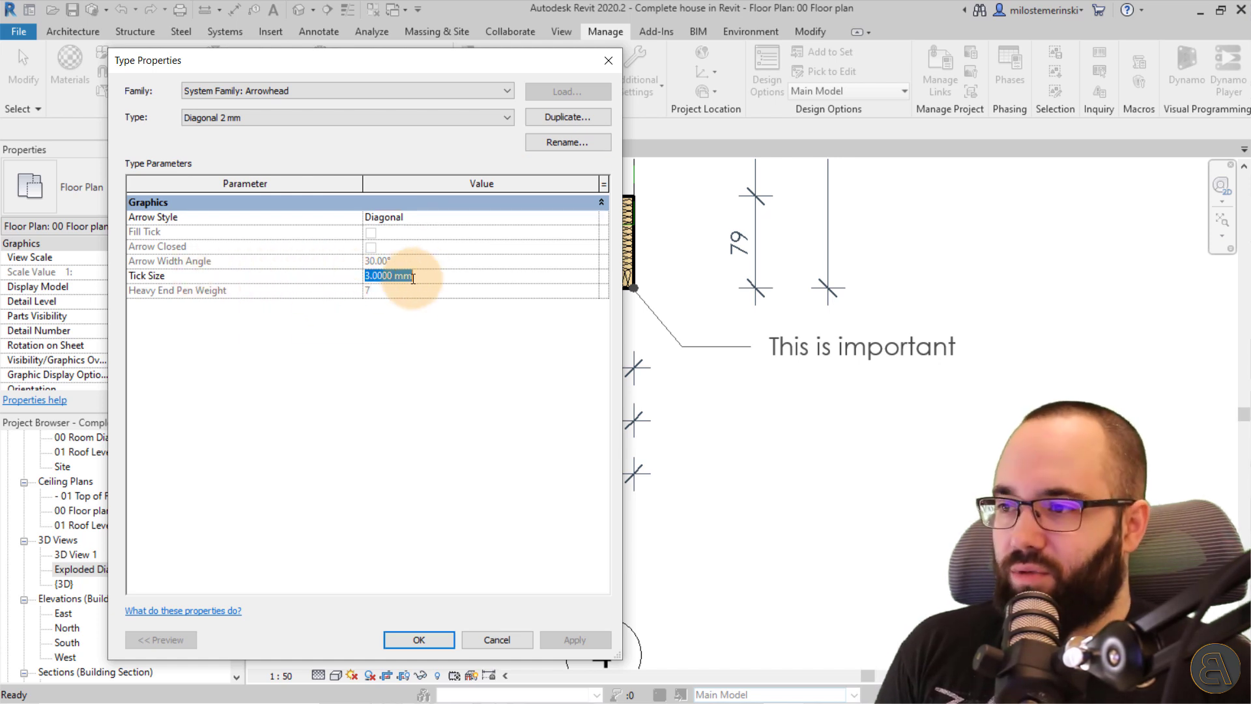
left_click_drag(364, 277, 372, 276)
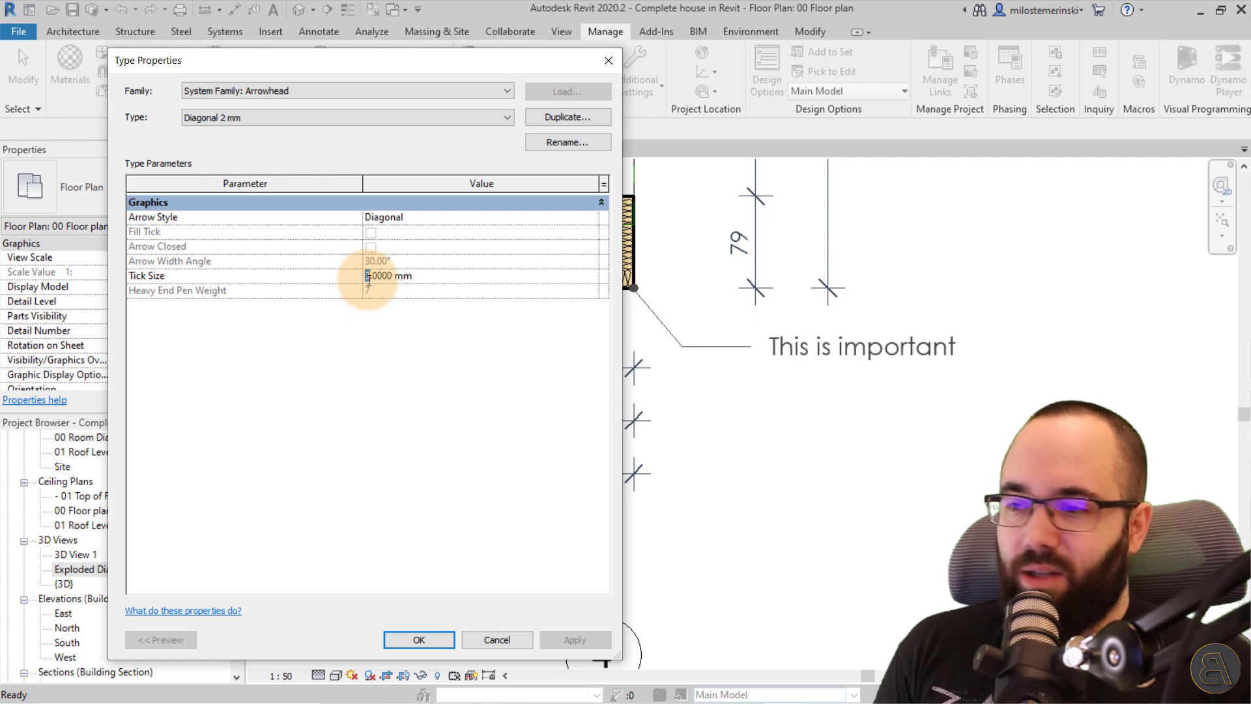
type("2")
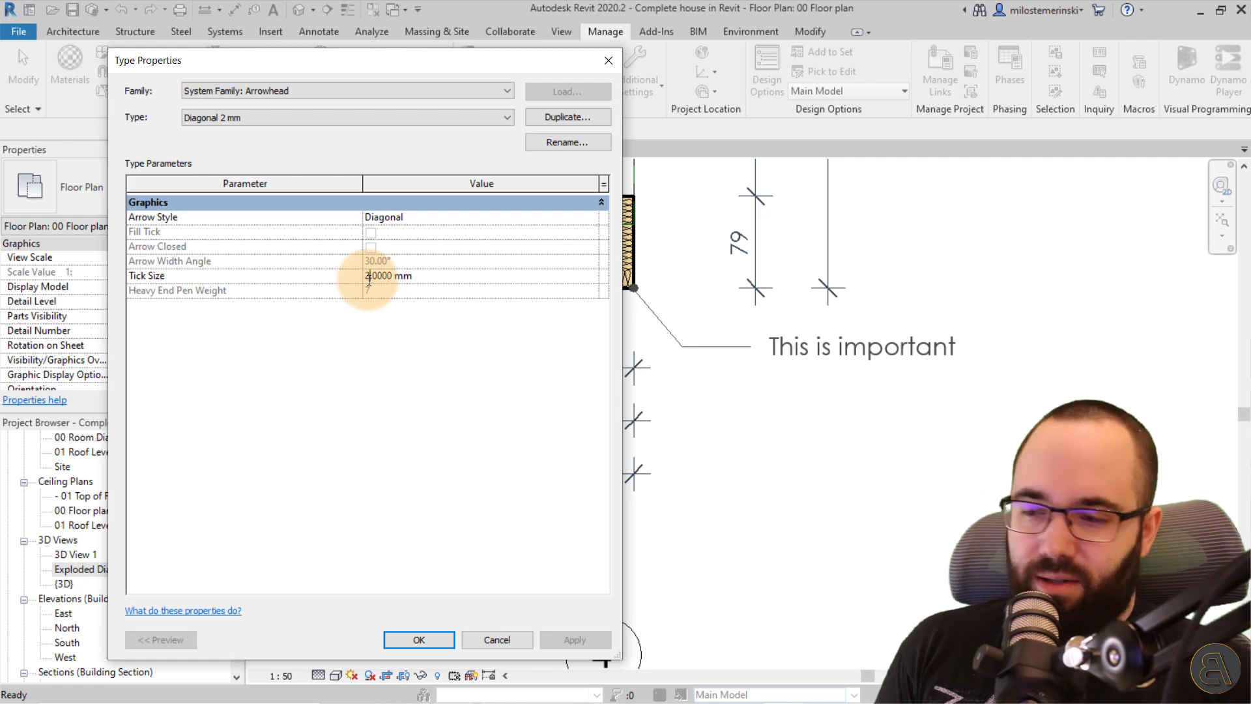
left_click(420, 640)
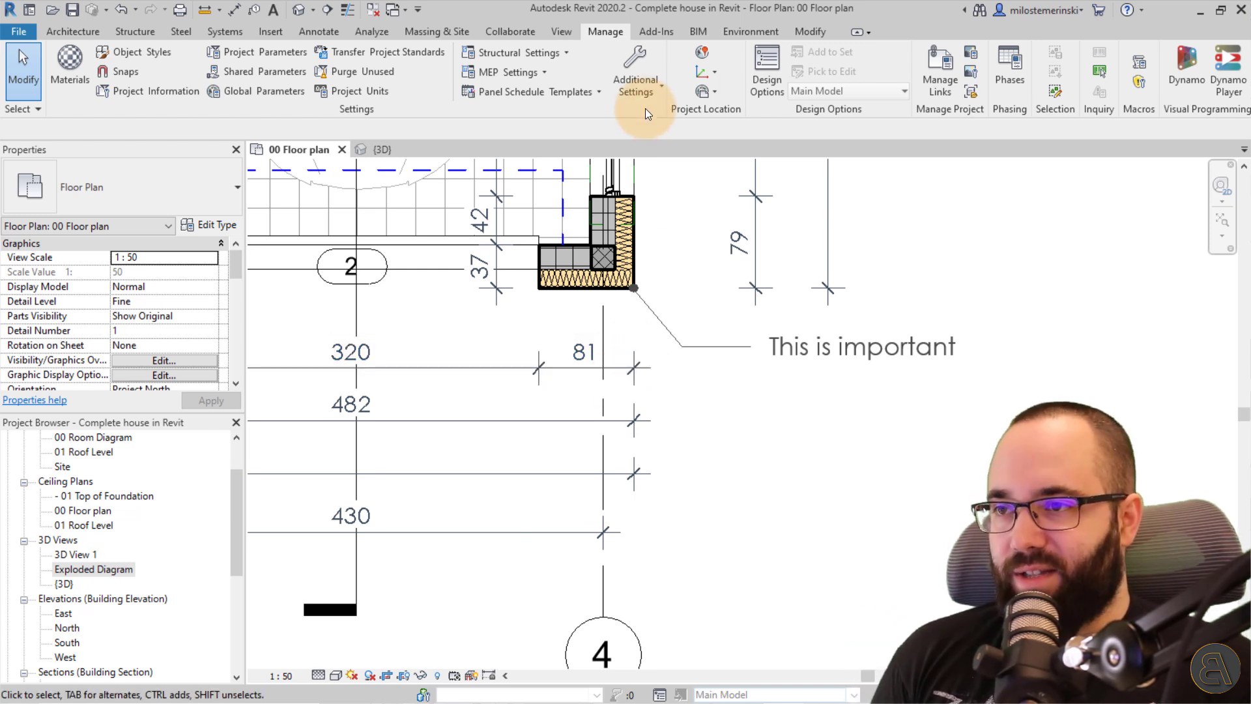
Duplicate the Filled Box 2mm arrowhead type in the project's arrowhead settings and name the copy New Box
left_click(645, 84)
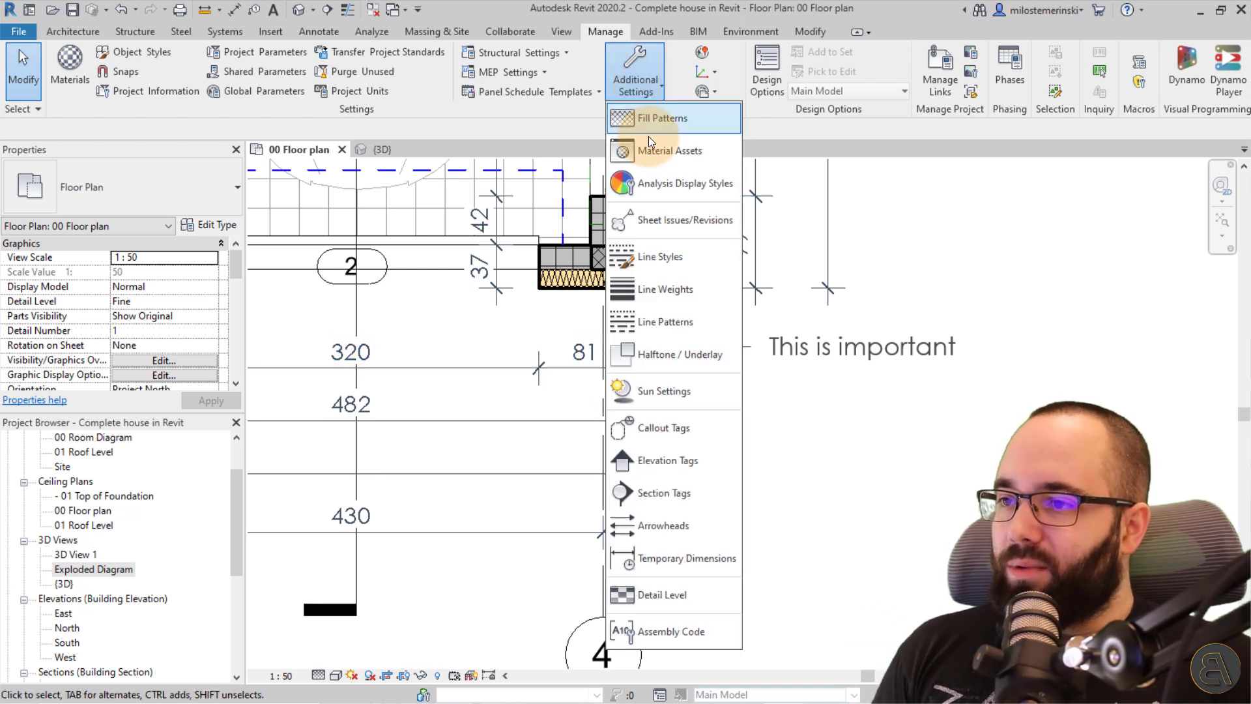
left_click(646, 534)
left_click(362, 119)
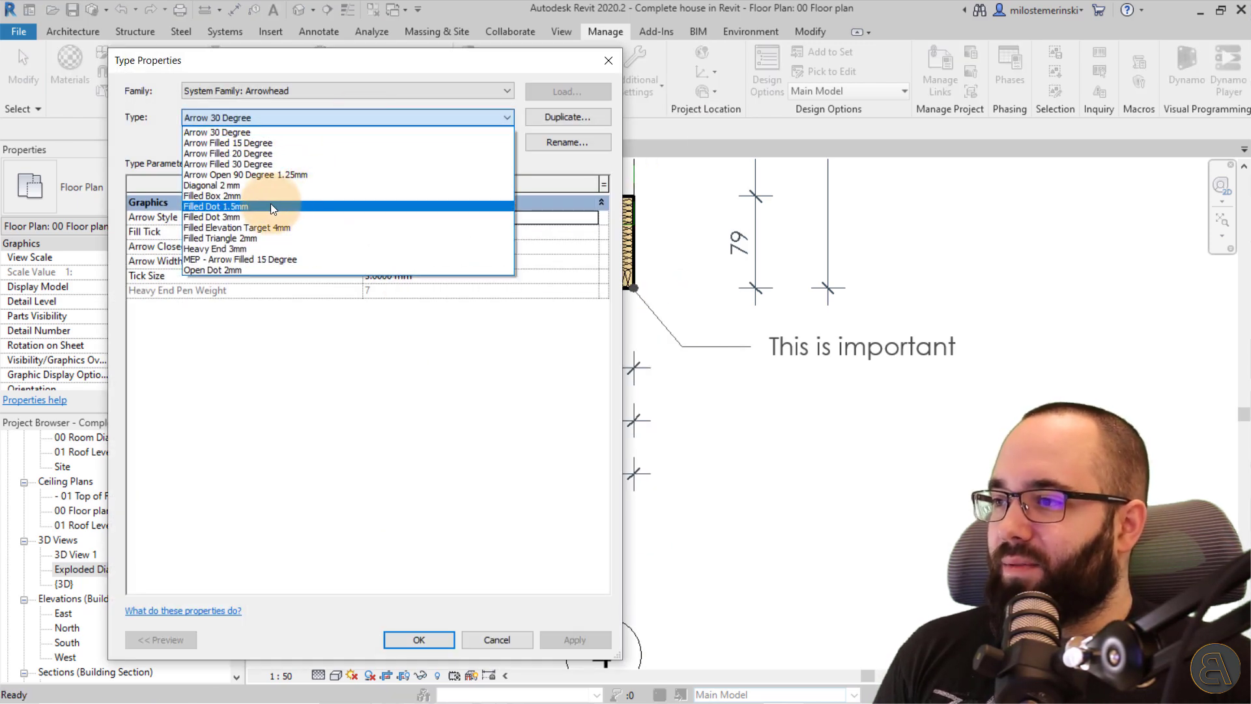
left_click(220, 196)
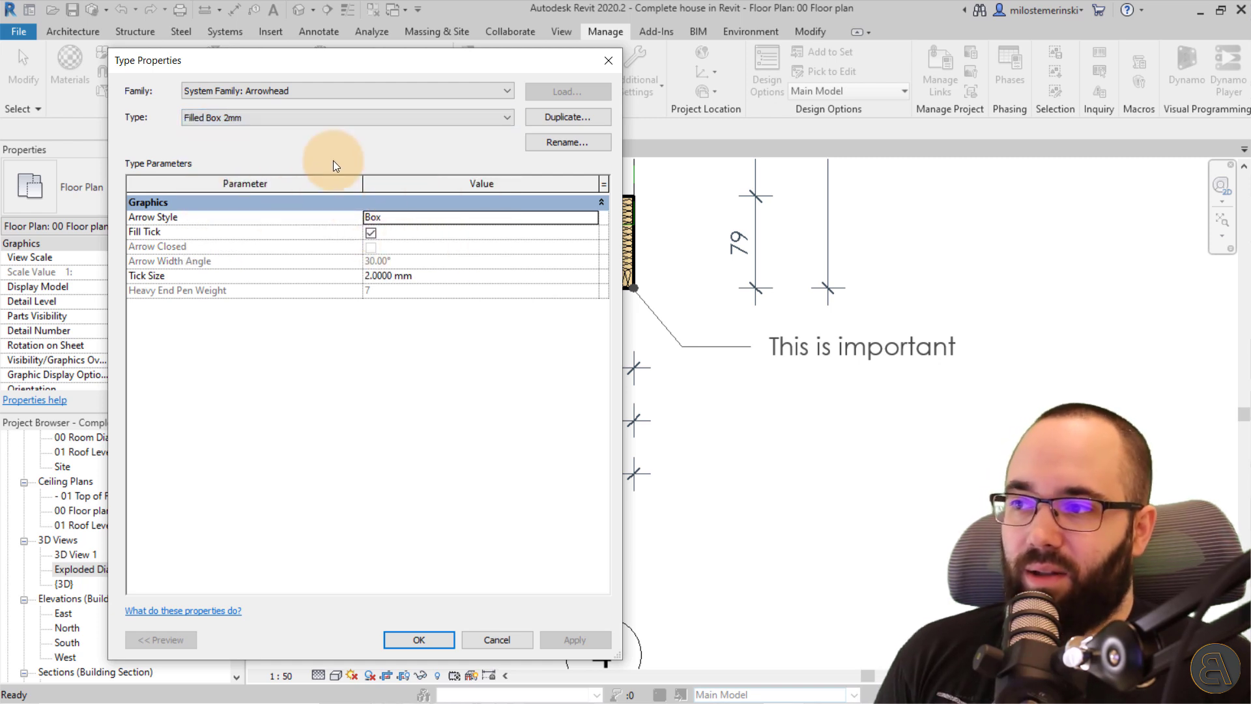
left_click(548, 116)
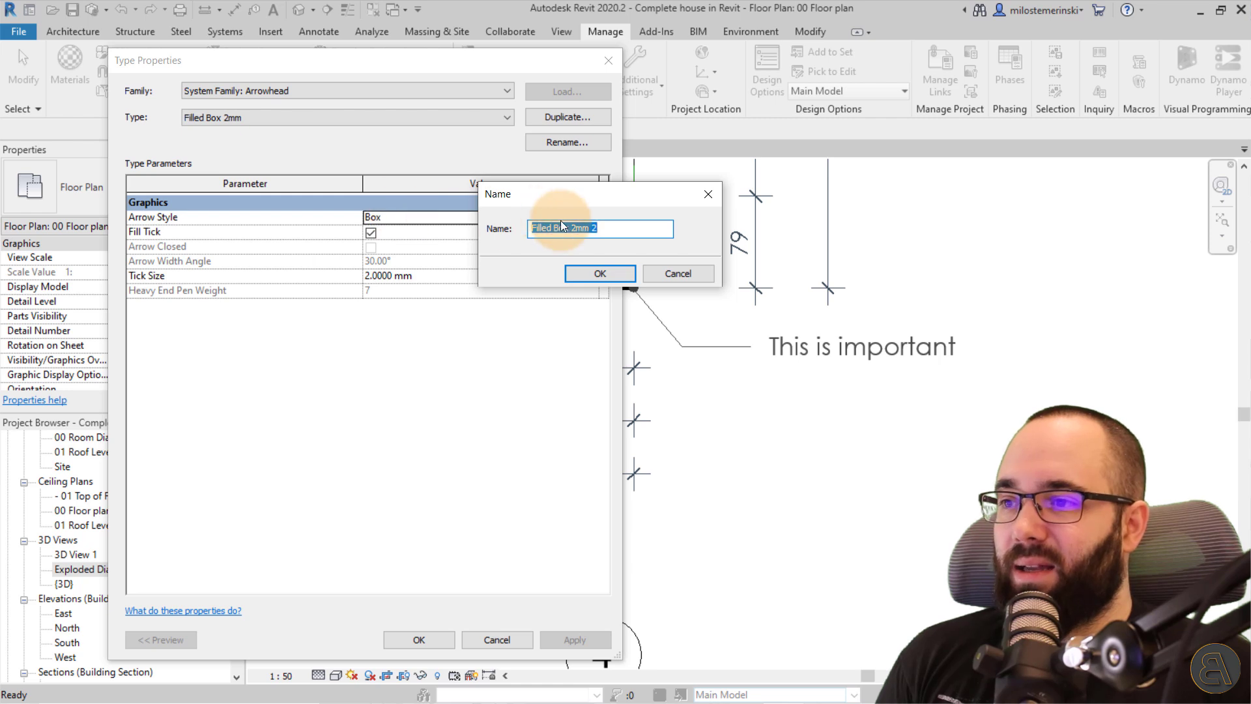
type("New Box")
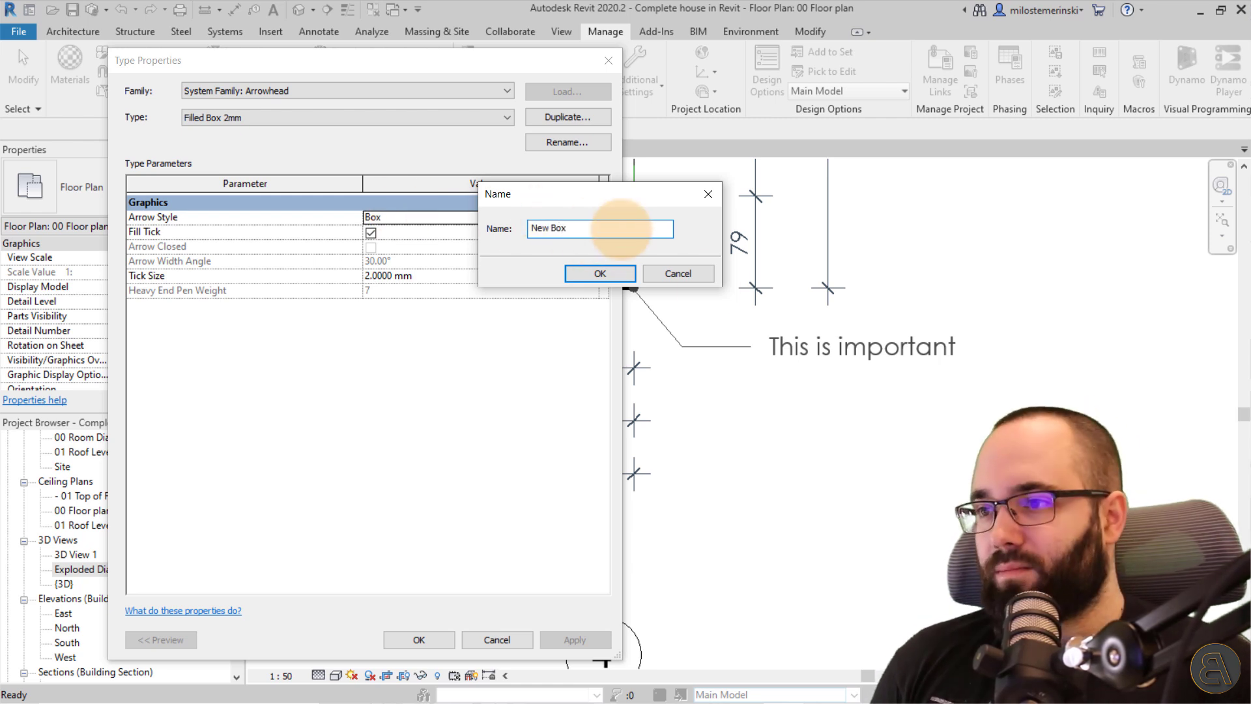
left_click(599, 274)
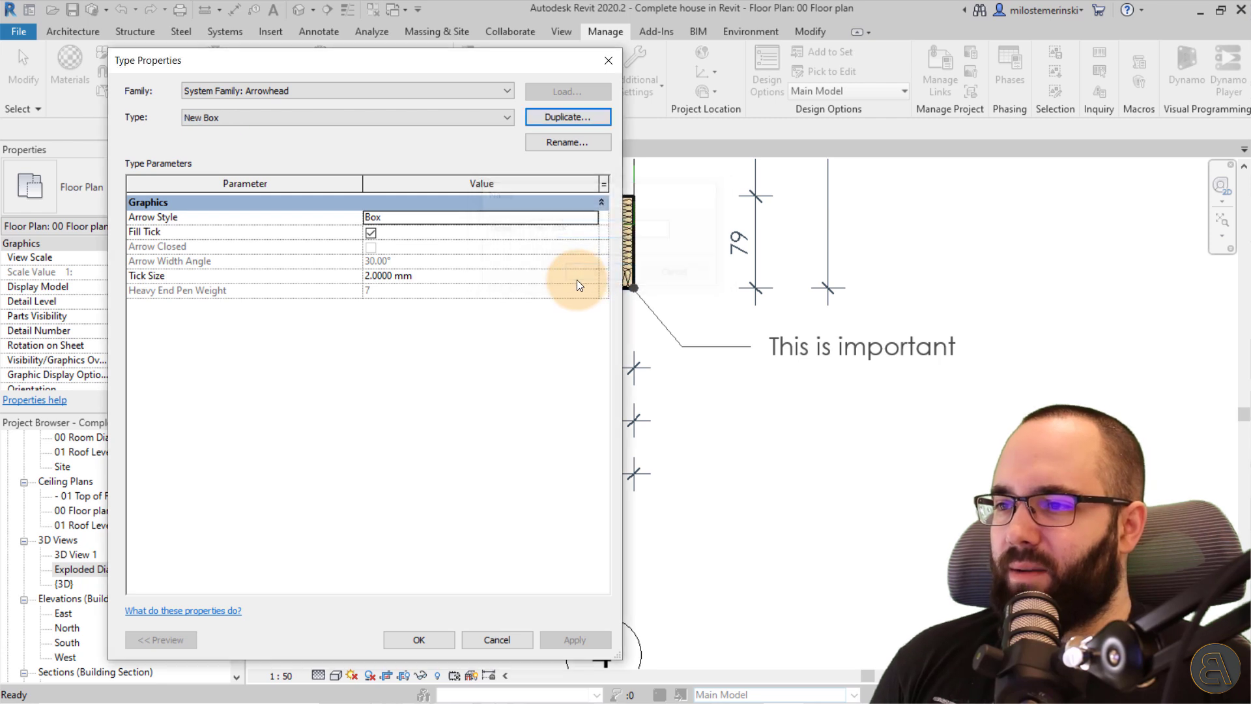
Review the available arrow styles for the New Box arrowhead type and keep Box with Fill Tick on
left_click(463, 203)
left_click(465, 202)
left_click(442, 223)
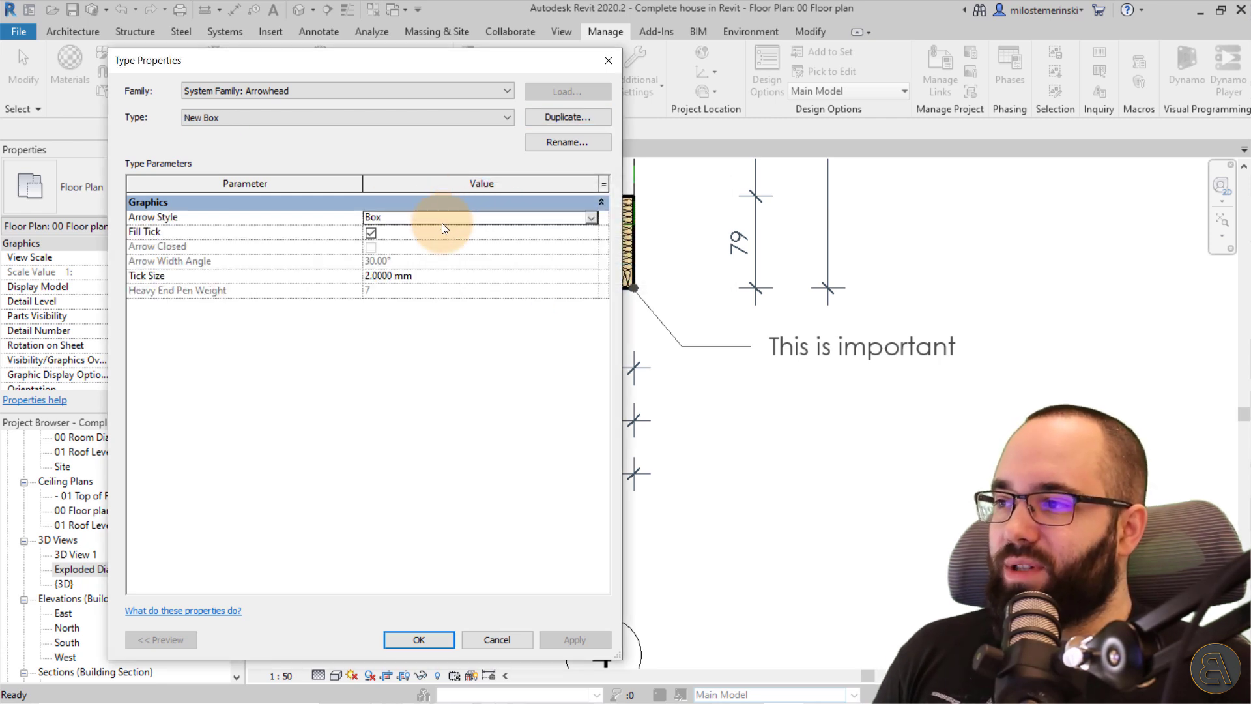
left_click(591, 219)
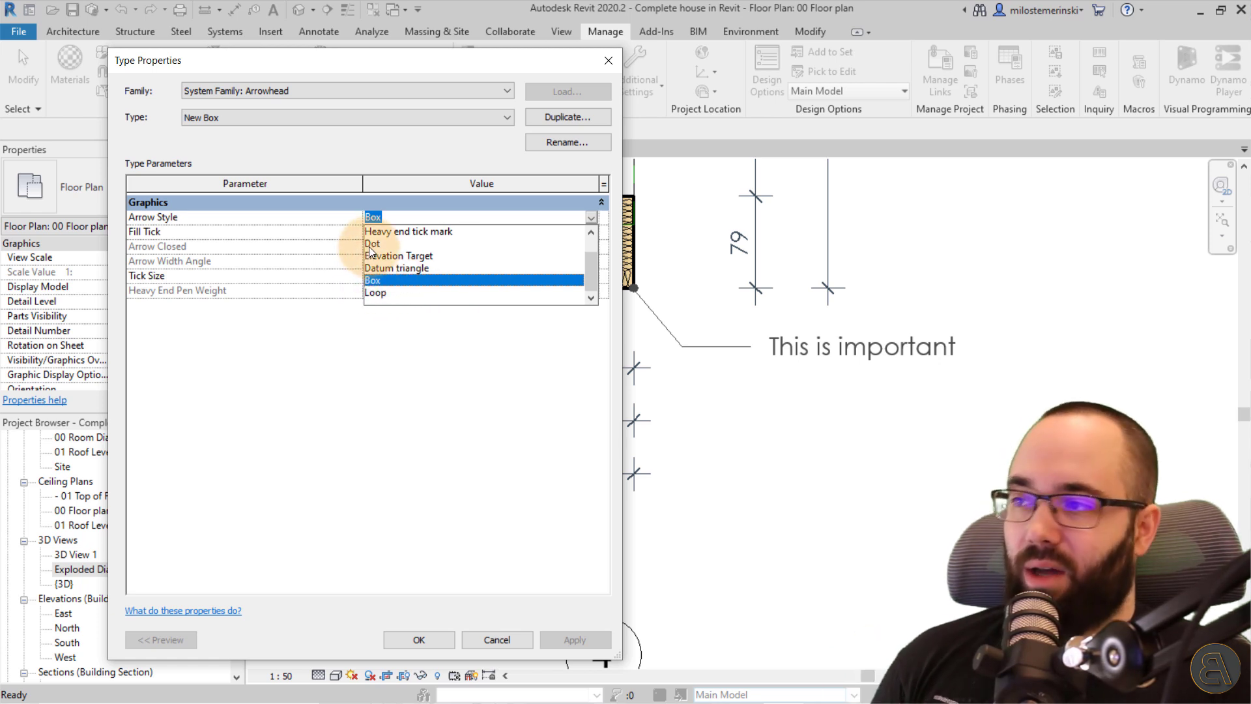
left_click(375, 280)
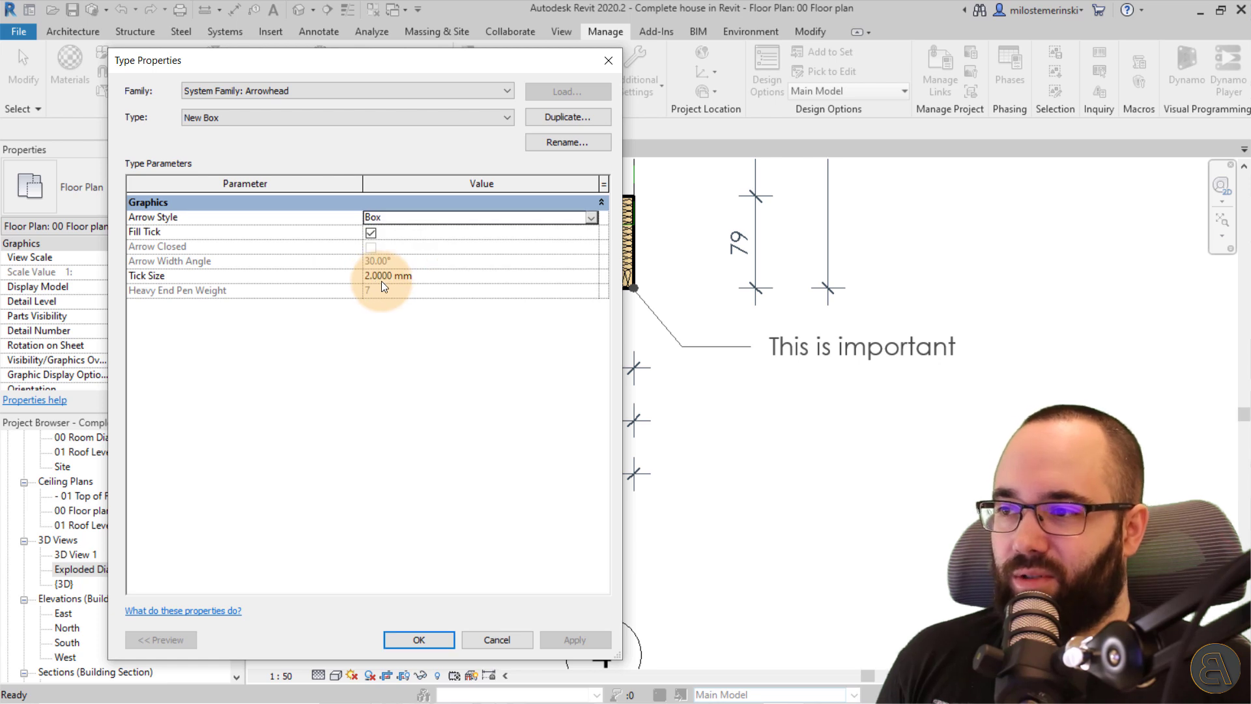
left_click(371, 233)
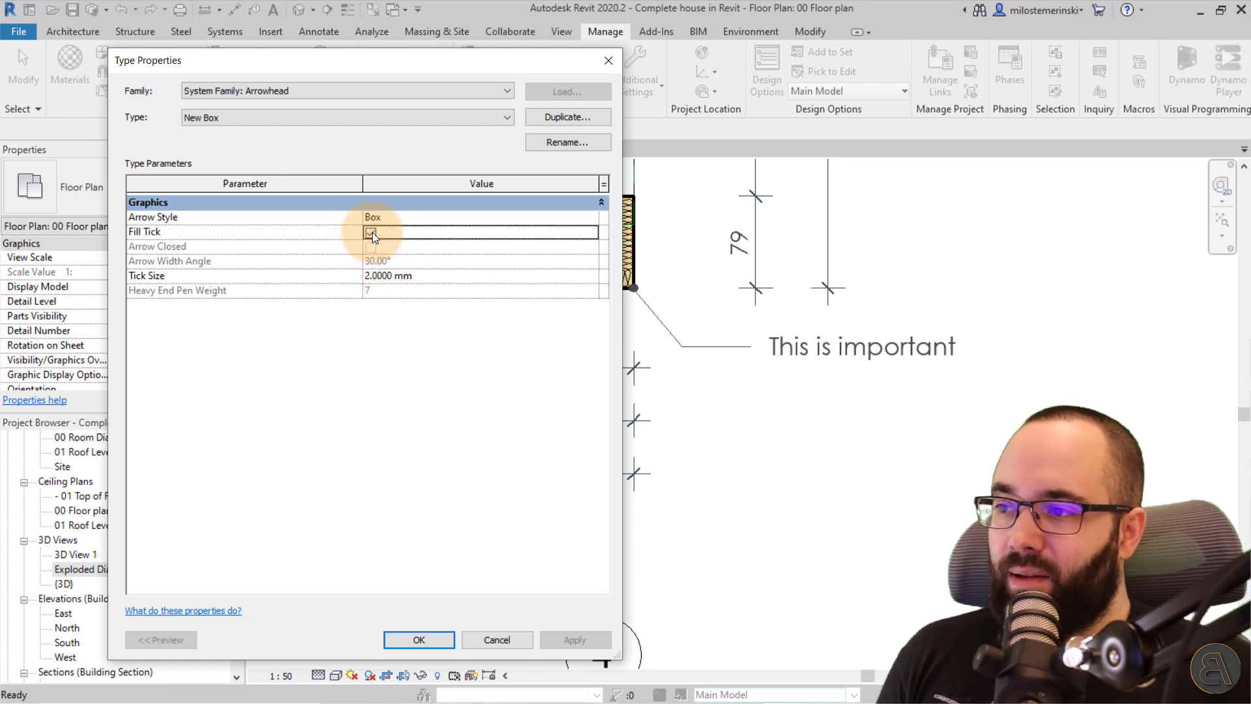
Set New Box's Tick Size to 3 mm, turn off Fill Tick and accept the type properties
left_click(378, 279)
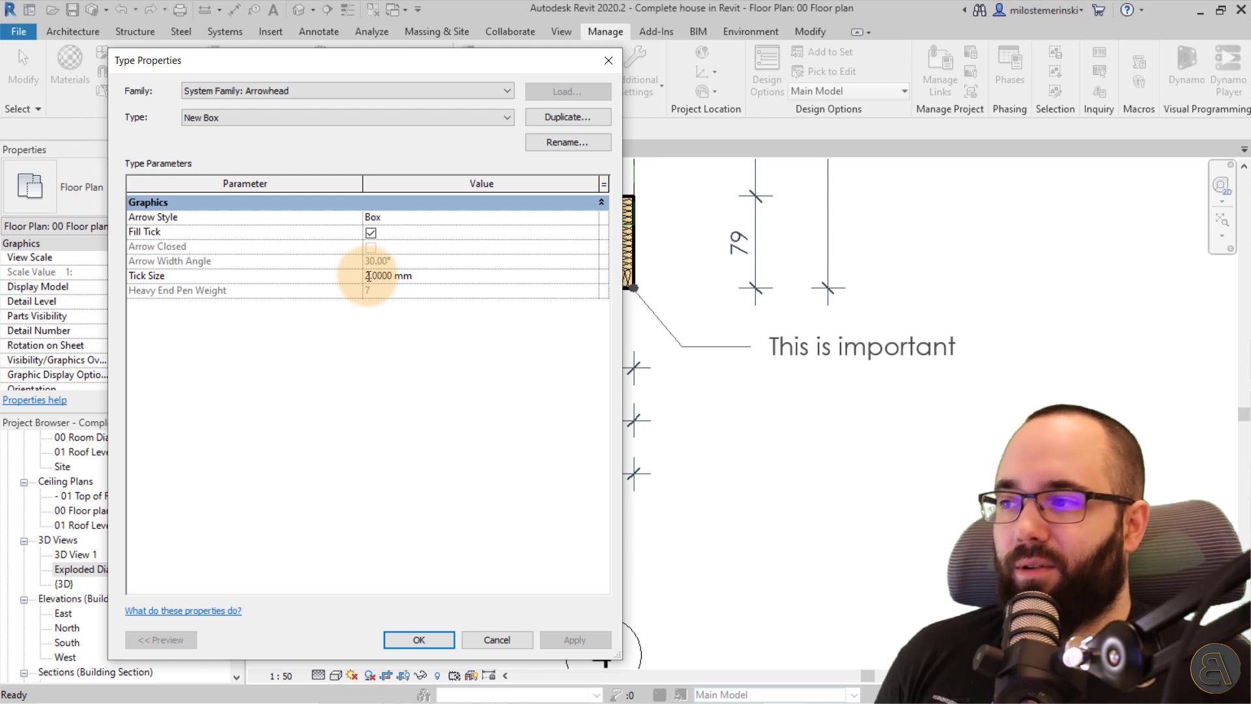
left_click_drag(370, 278, 366, 278)
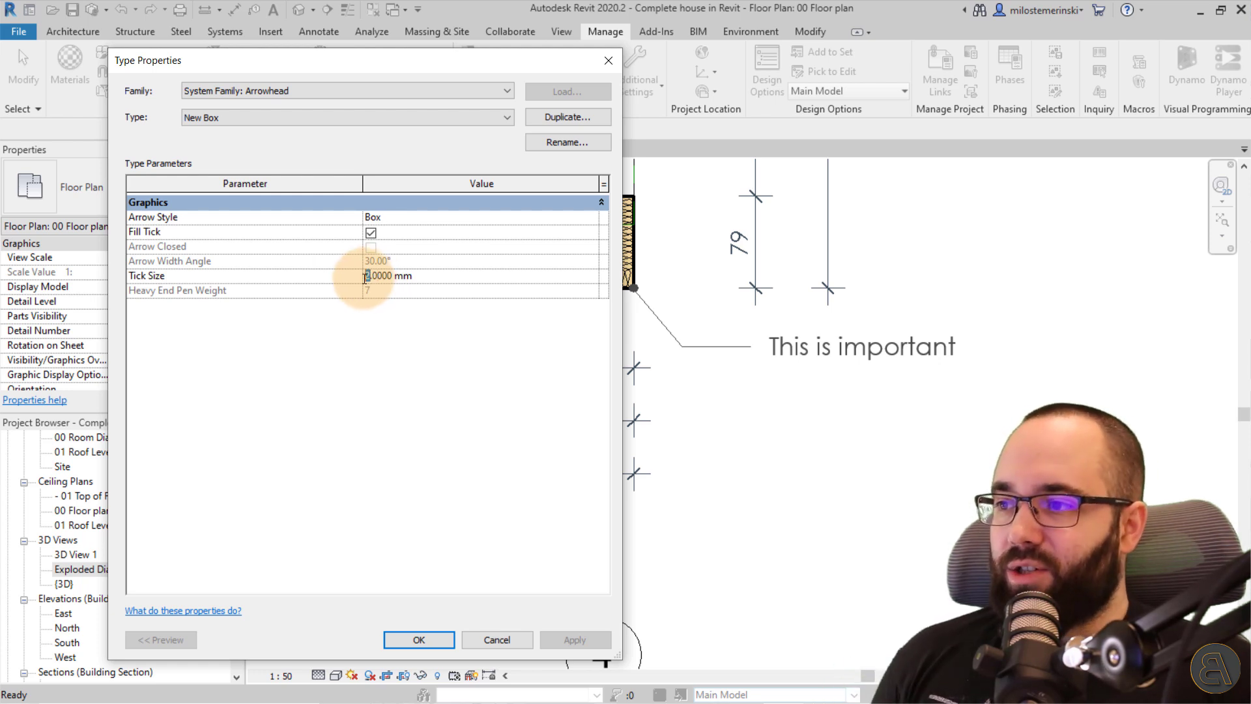
type("3")
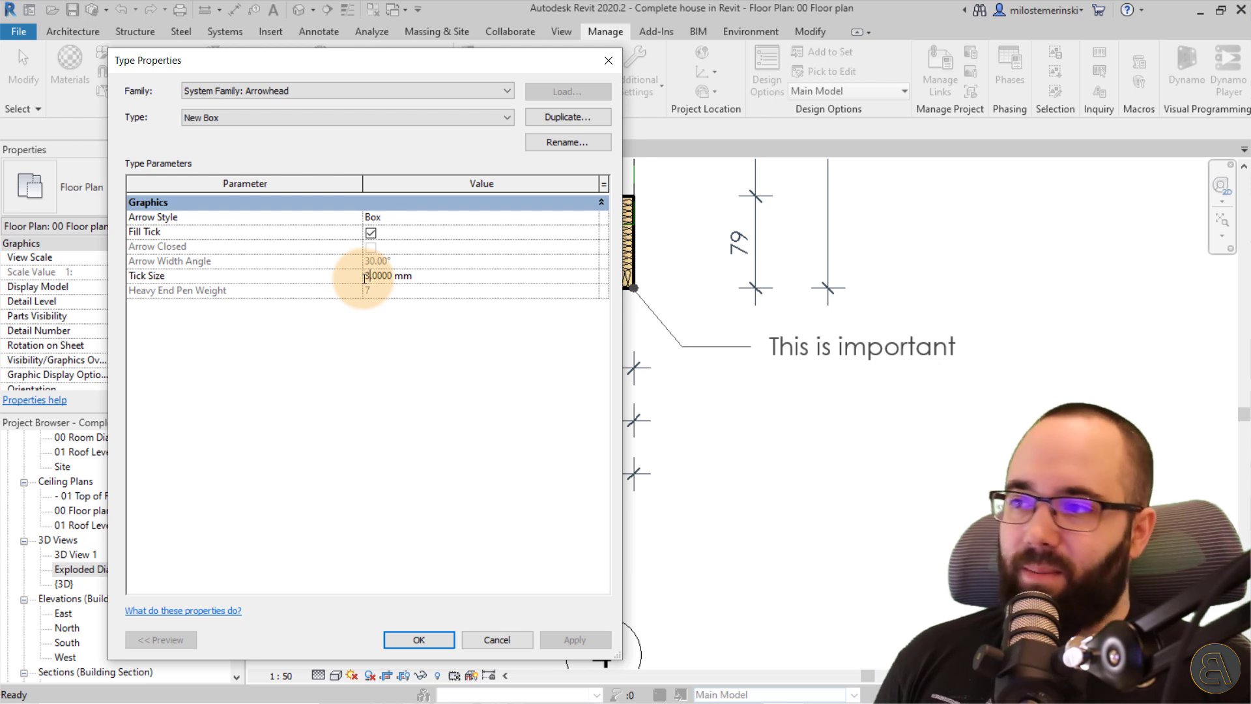
left_click(370, 233)
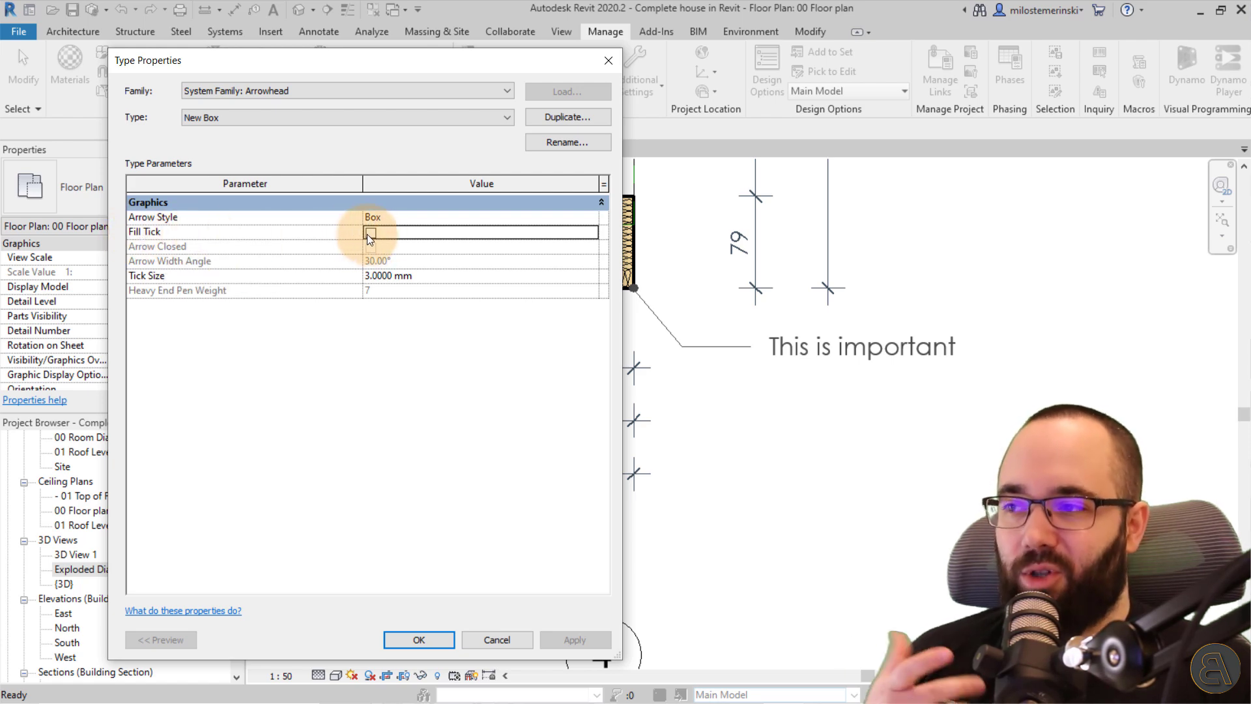
left_click(420, 640)
Set the Leader Arrowhead of the "This is important" note's text type to New Box, accept it and deselect the note
left_click(649, 314)
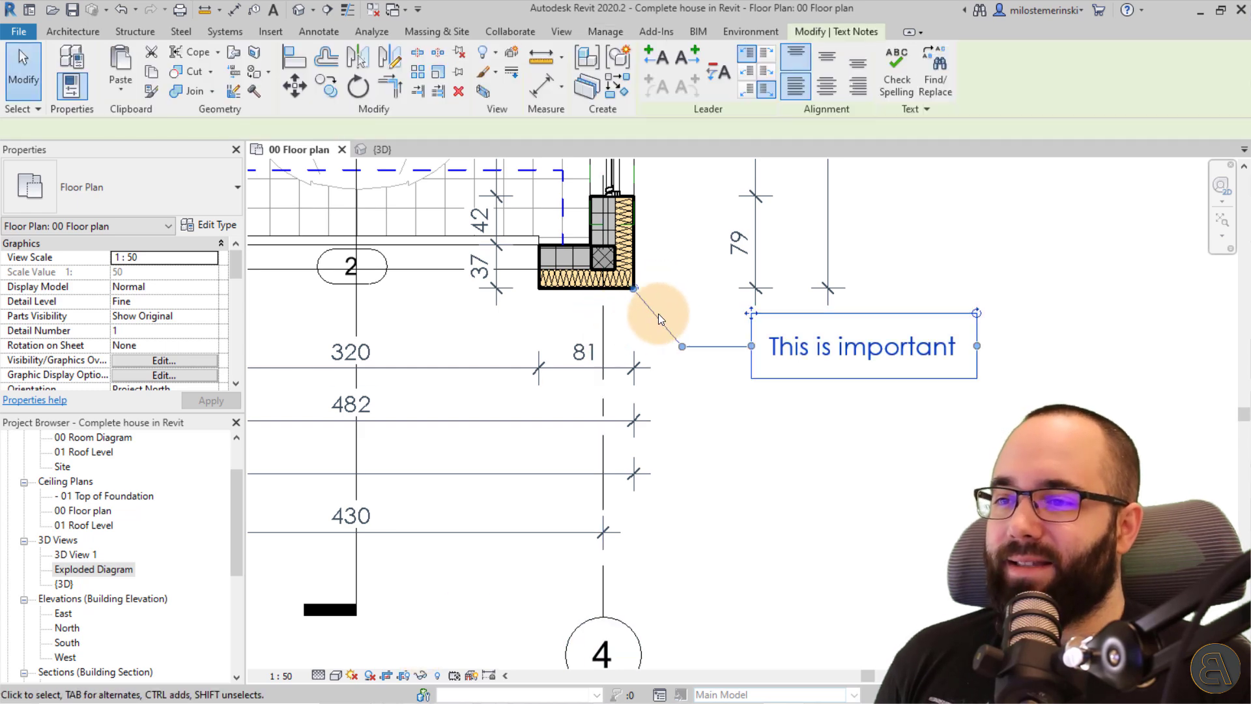
left_click(219, 227)
left_click(430, 291)
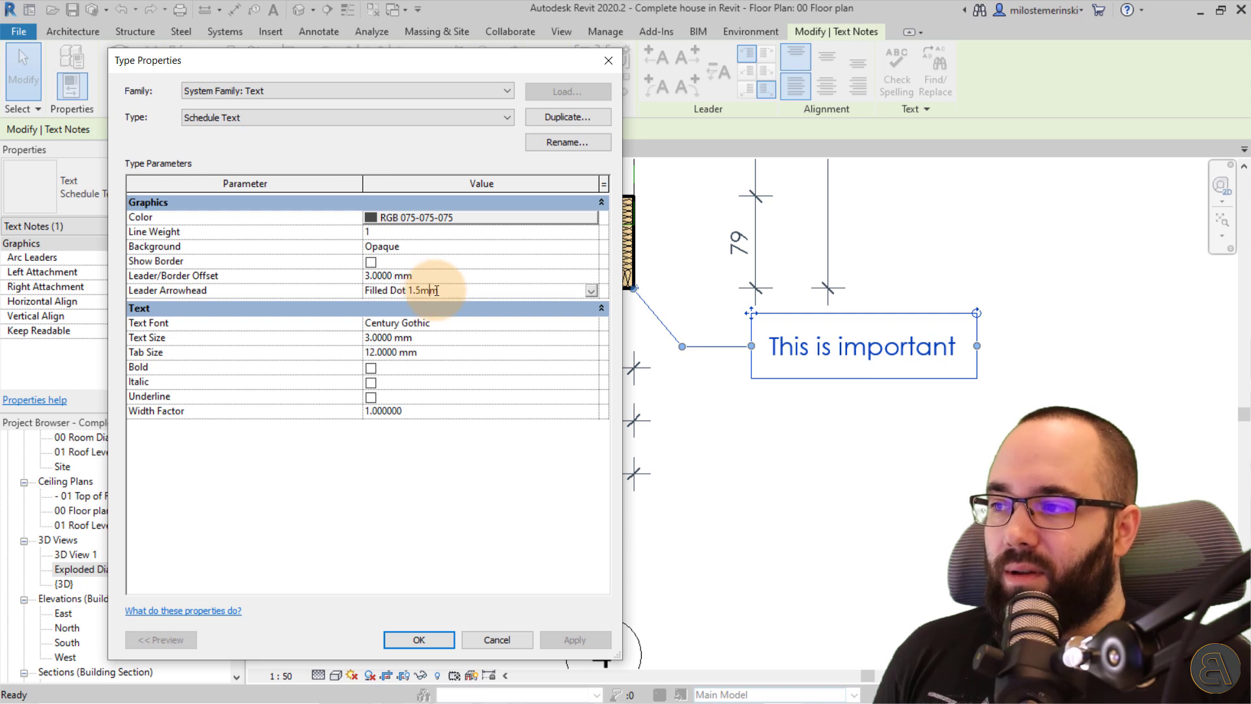
left_click(591, 290)
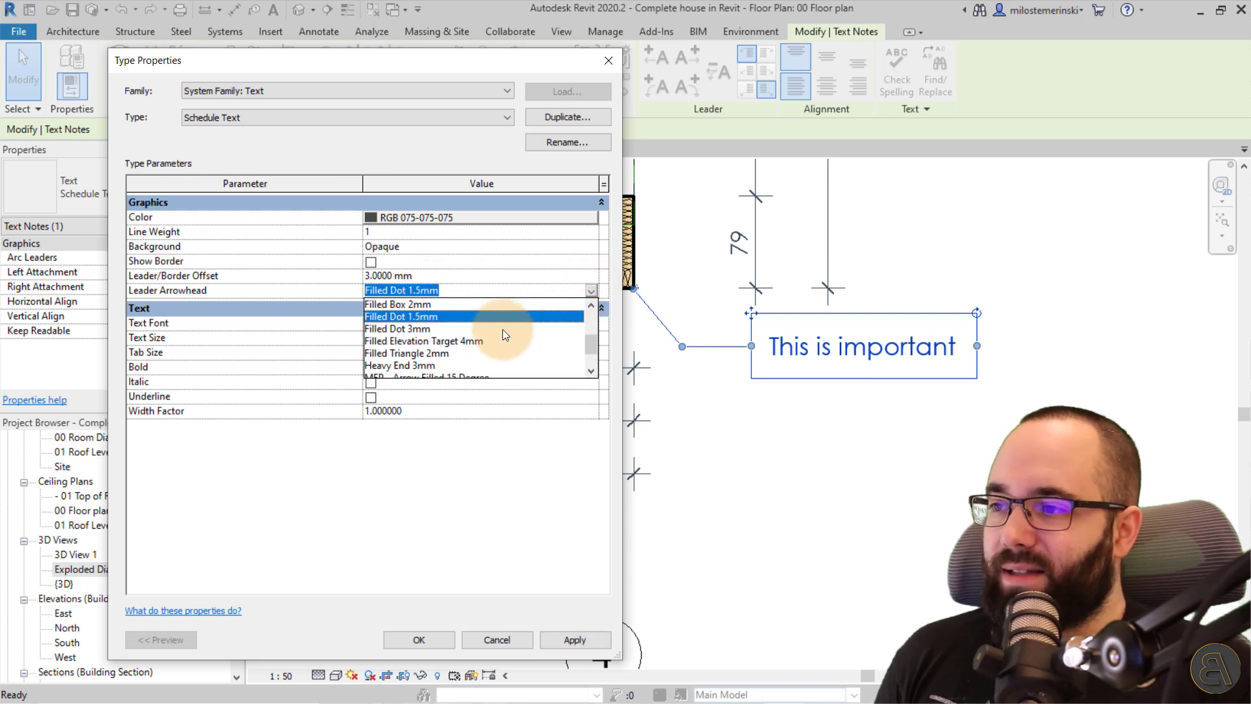
scroll(501, 329, "down", 1)
left_click(383, 353)
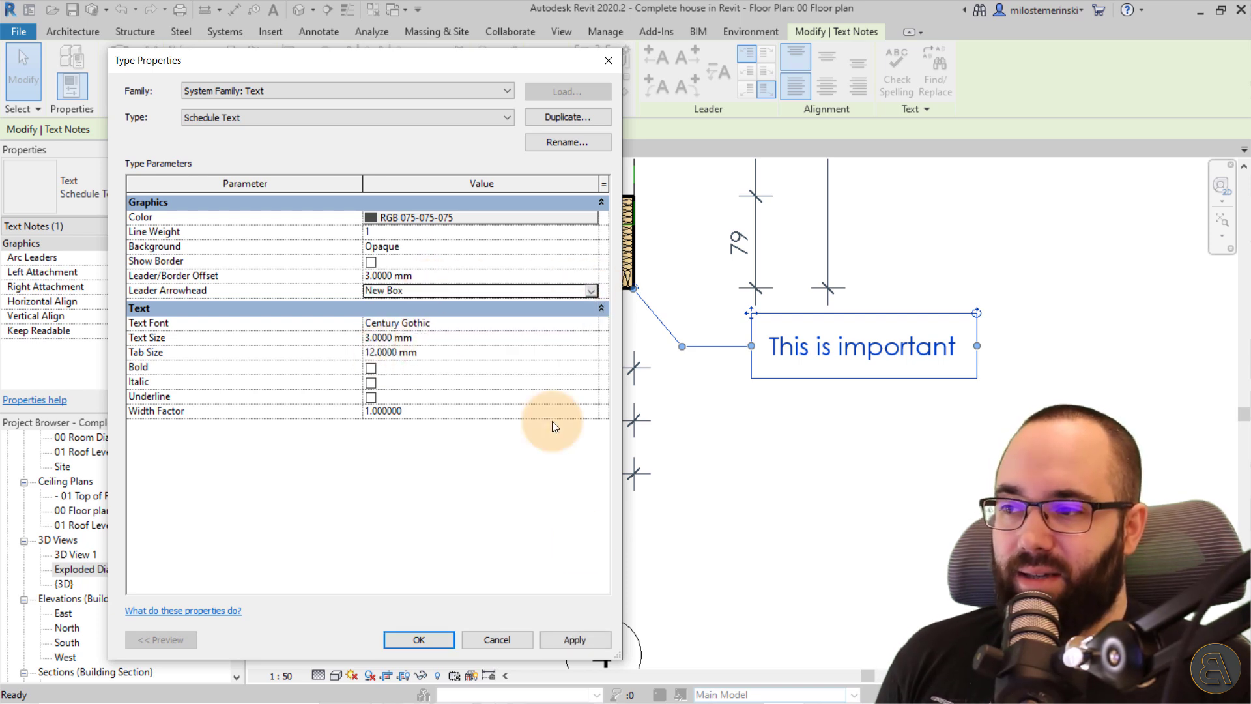
left_click(569, 638)
left_click(448, 643)
scroll(636, 320, "up", 4)
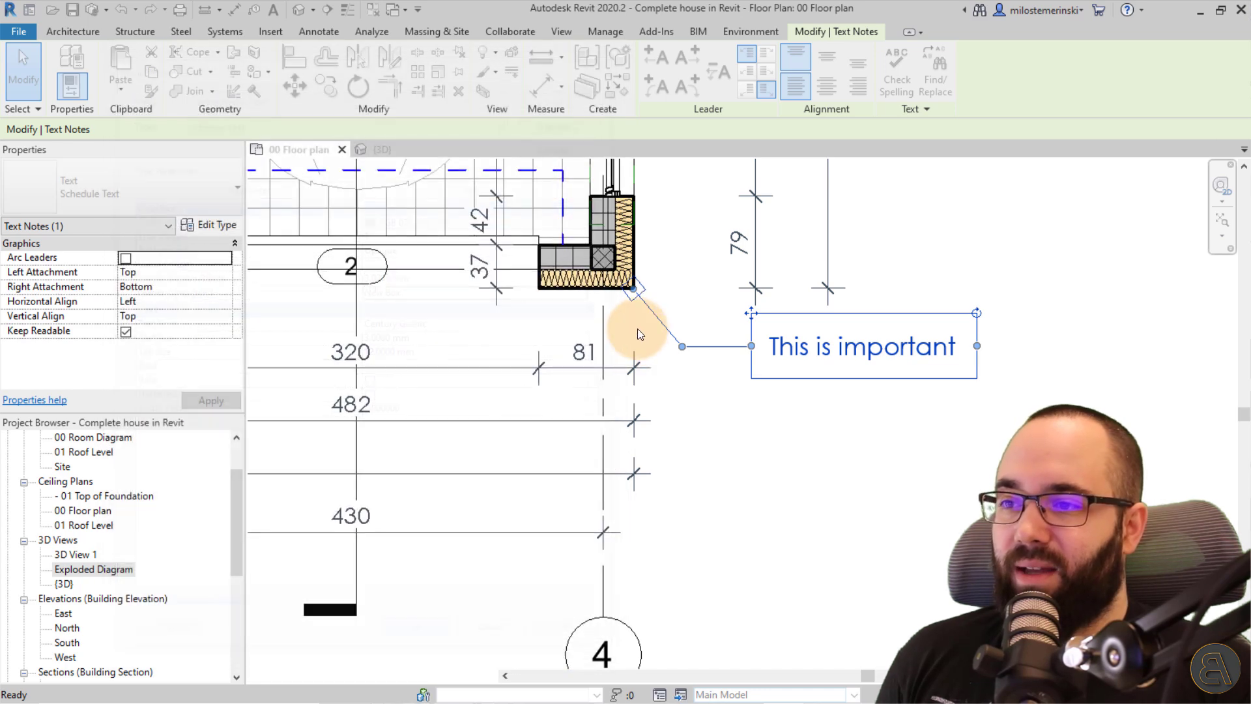
scroll(634, 298, "up", 2)
key("Escape")
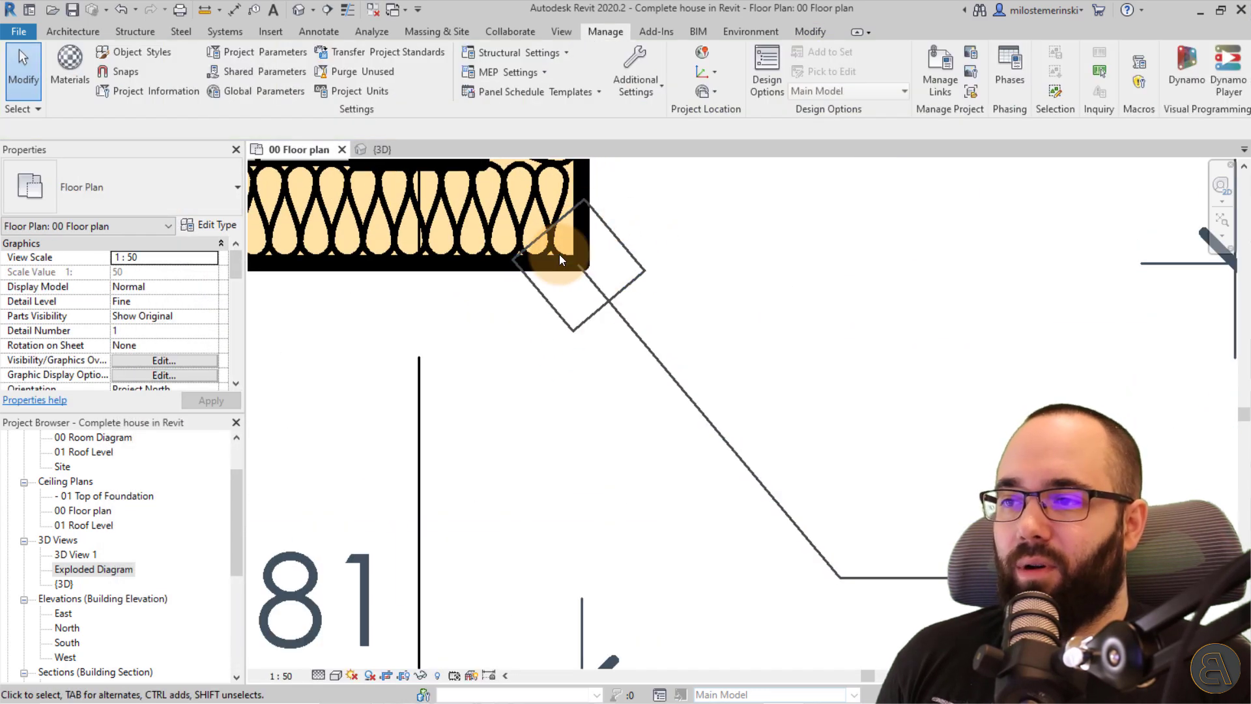
Move the note's leader end away from the wall corner, return it to the corner and deselect the note
scroll(623, 272, "down", 5)
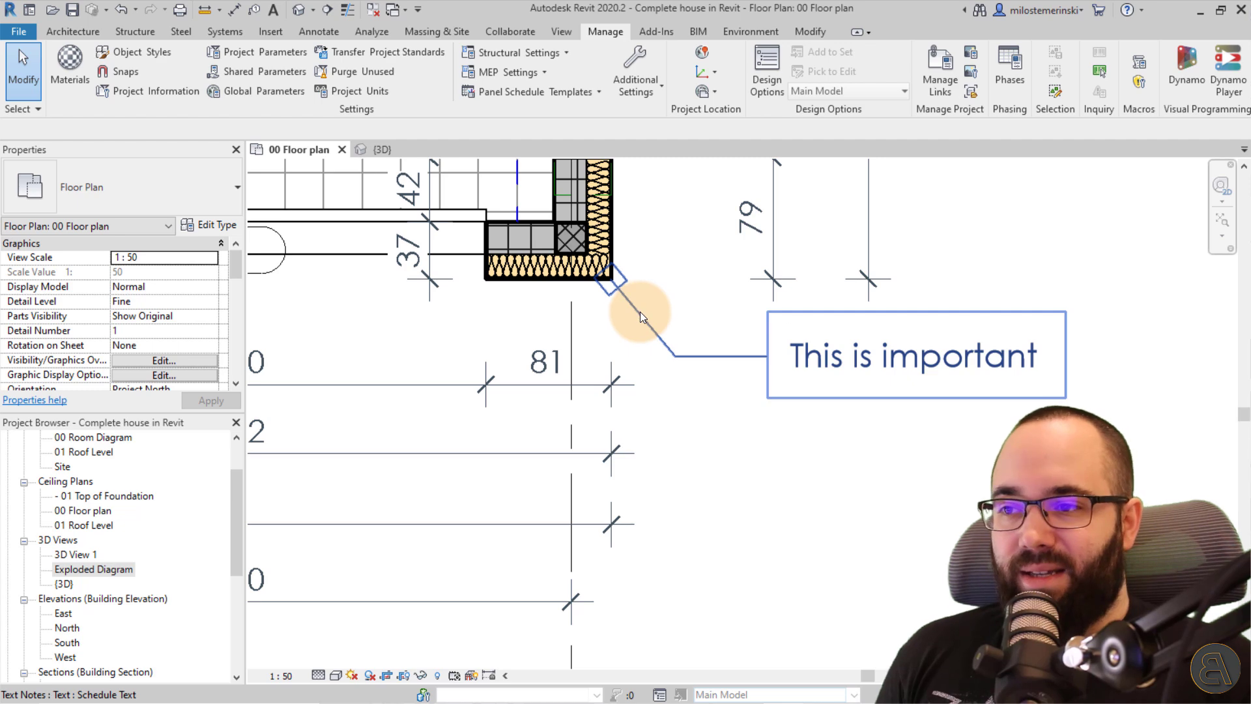
left_click(633, 306)
scroll(619, 274, "up", 4)
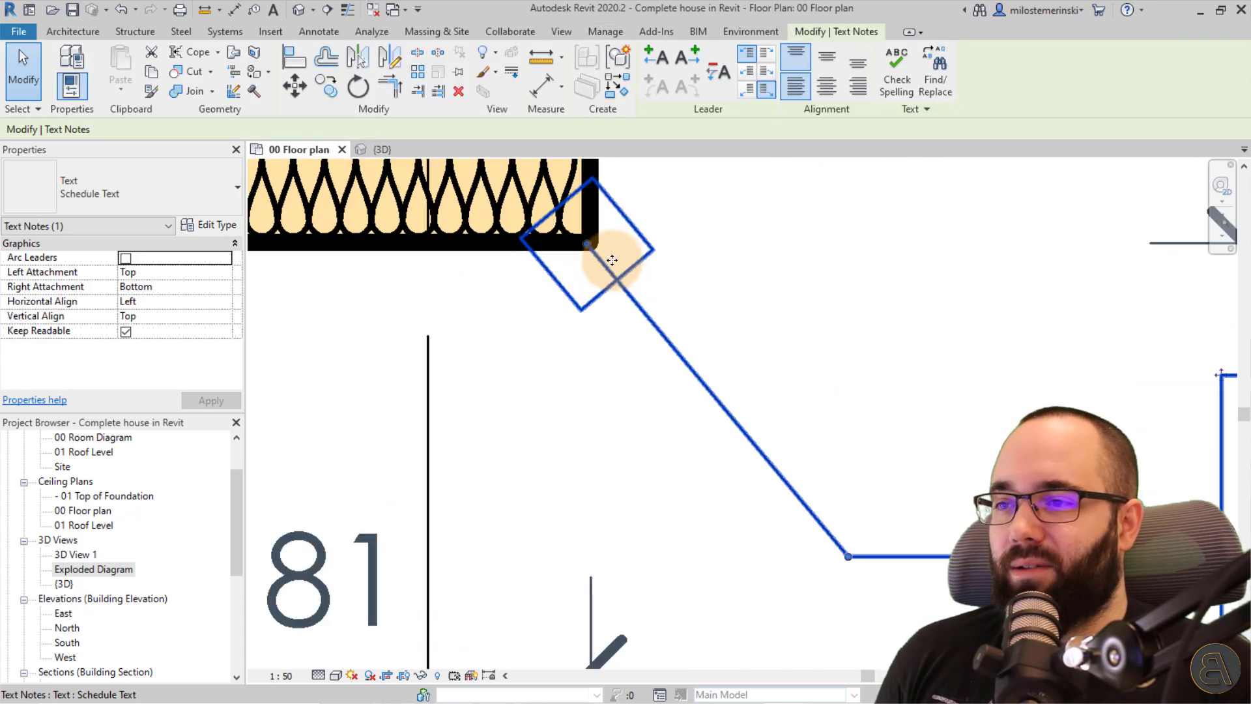
scroll(612, 260, "up", 1)
left_click_drag(584, 236, 666, 347)
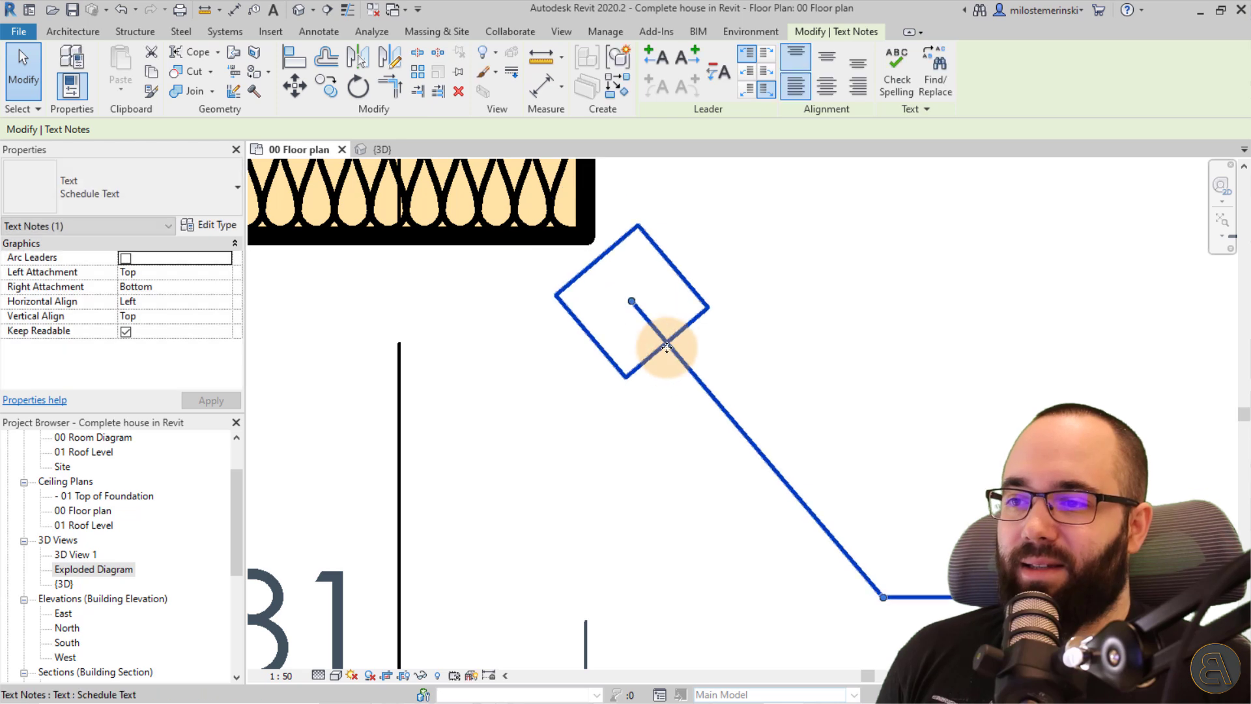
left_click_drag(631, 301, 582, 235)
scroll(663, 272, "down", 5)
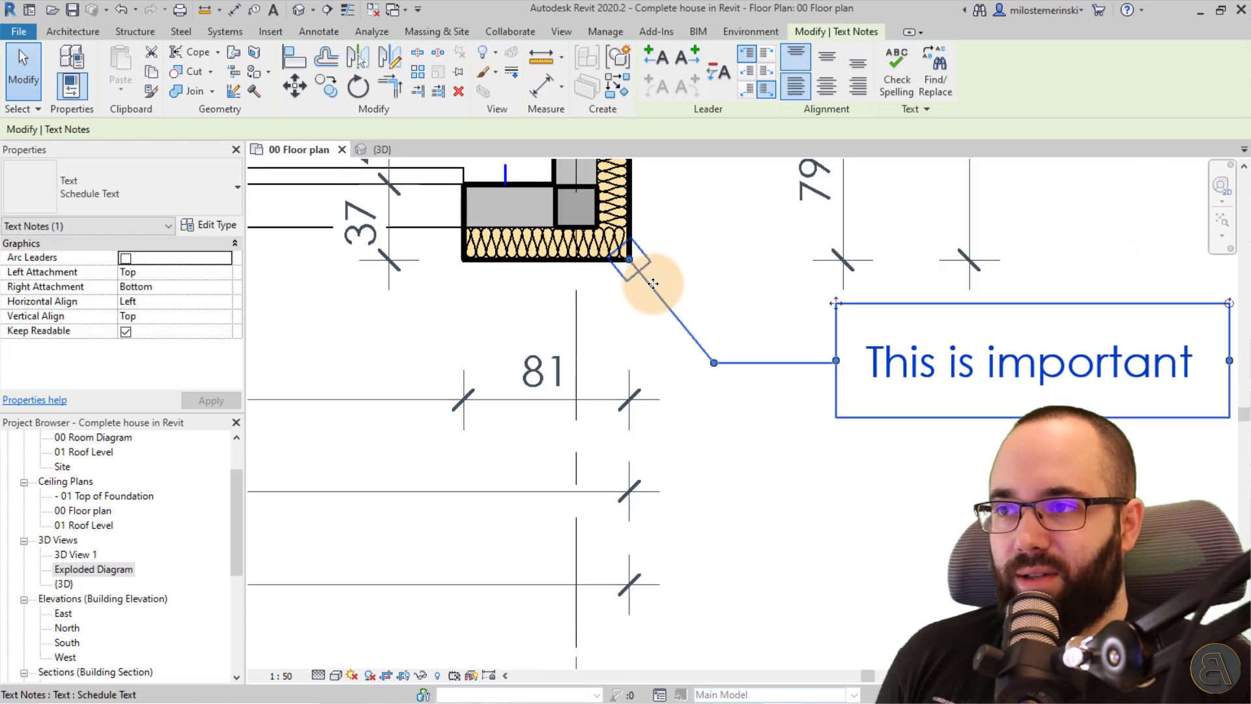
left_click(578, 329)
Duplicate the Arrow 30 Degree arrowhead type in the project's arrowhead settings and name the copy New Arrowhead
left_click(605, 31)
left_click(636, 75)
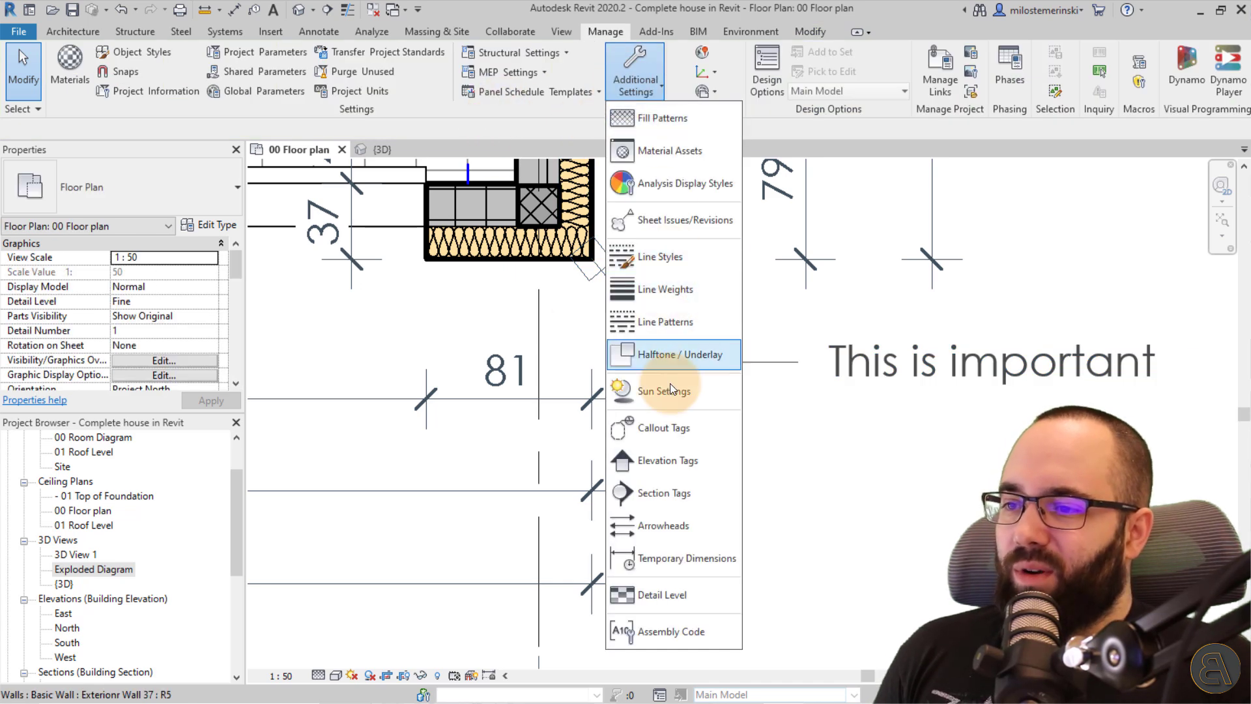
left_click(650, 521)
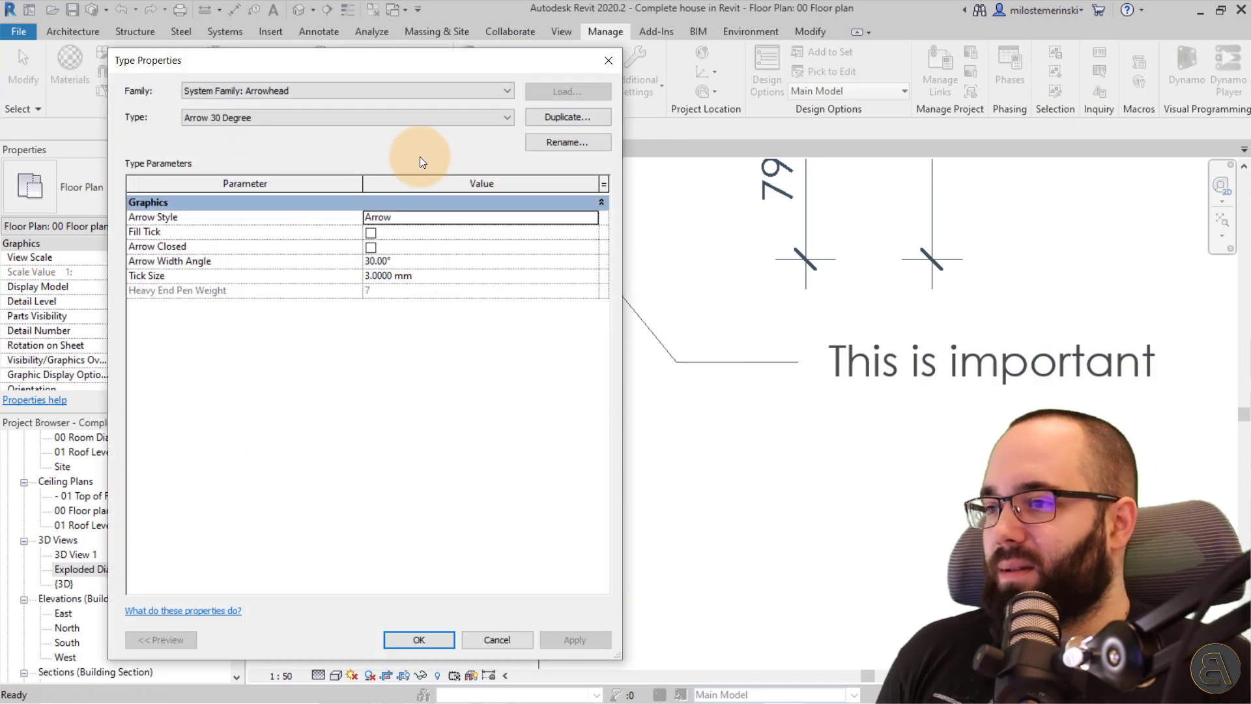
left_click(366, 118)
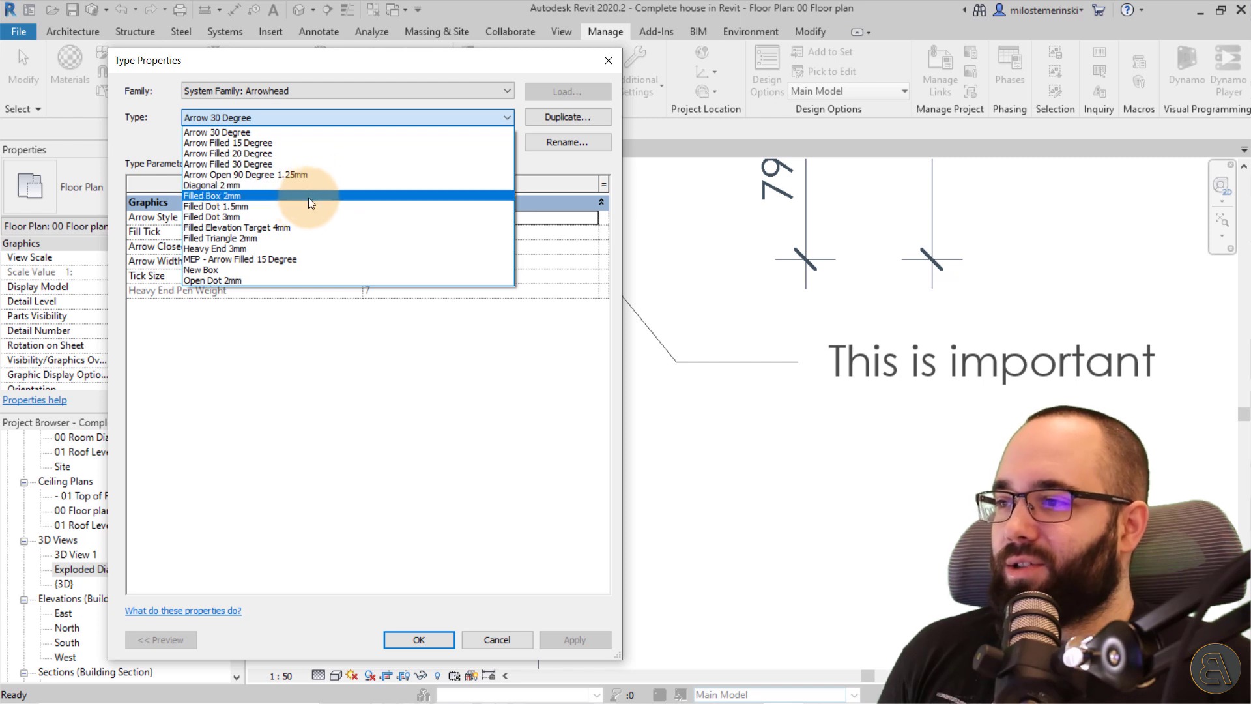
left_click(346, 118)
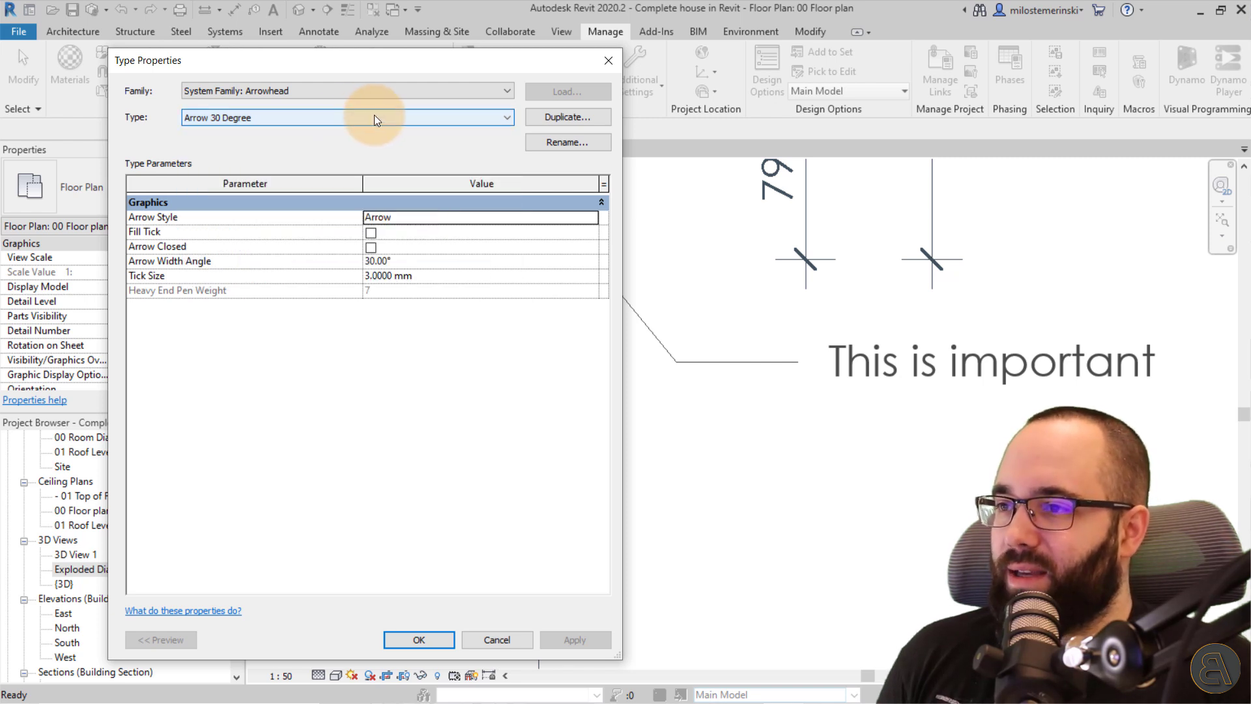
left_click(552, 113)
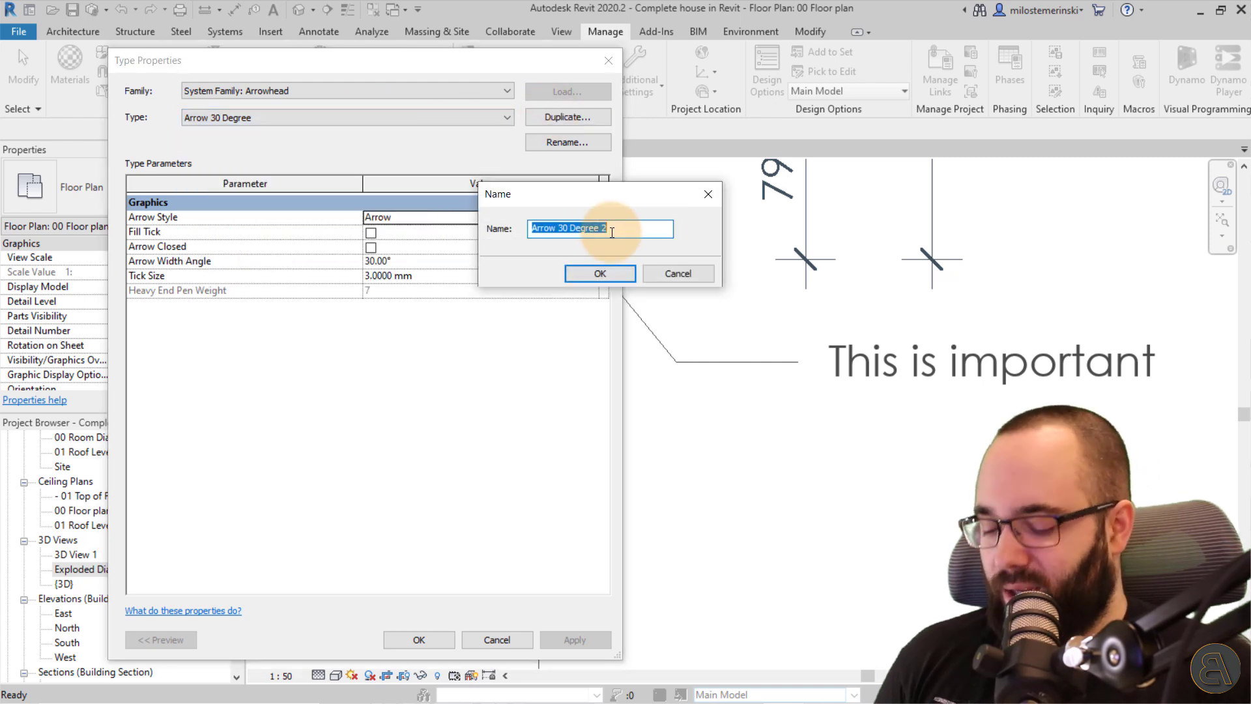
type("New")
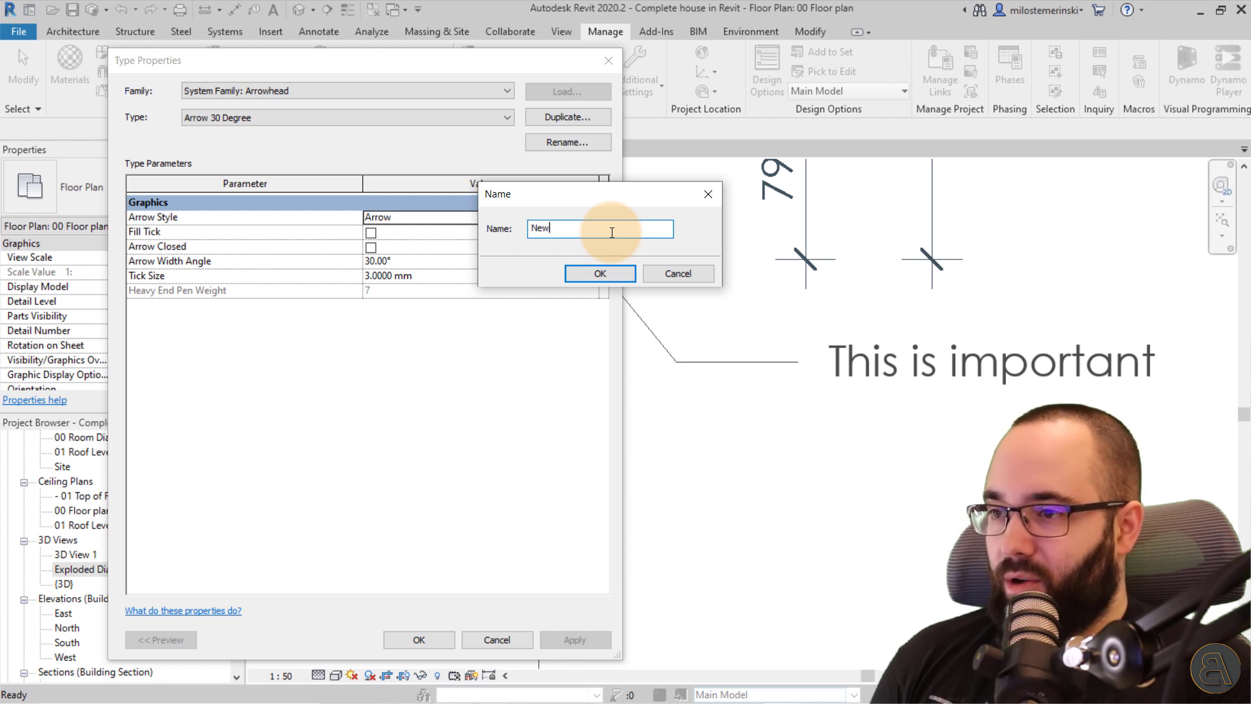
type(" Arrowhead")
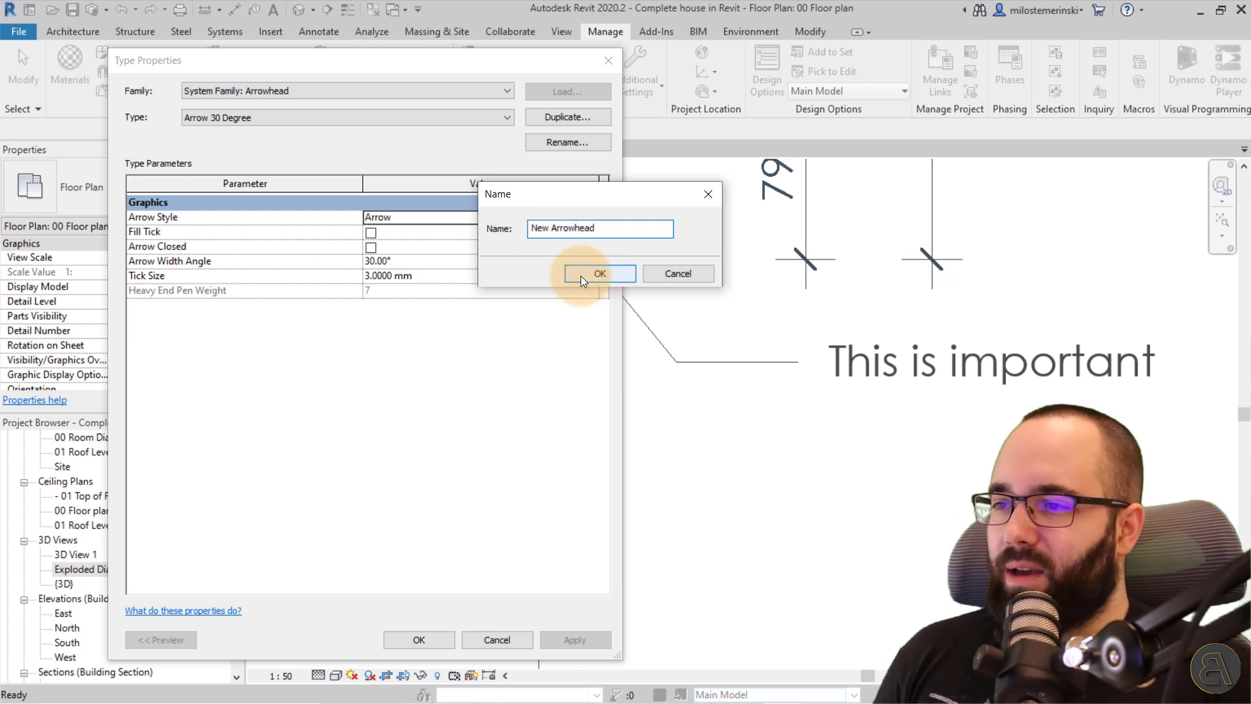
left_click(590, 274)
Set New Arrowhead's Arrow Style to Loop and accept the type properties
left_click(593, 219)
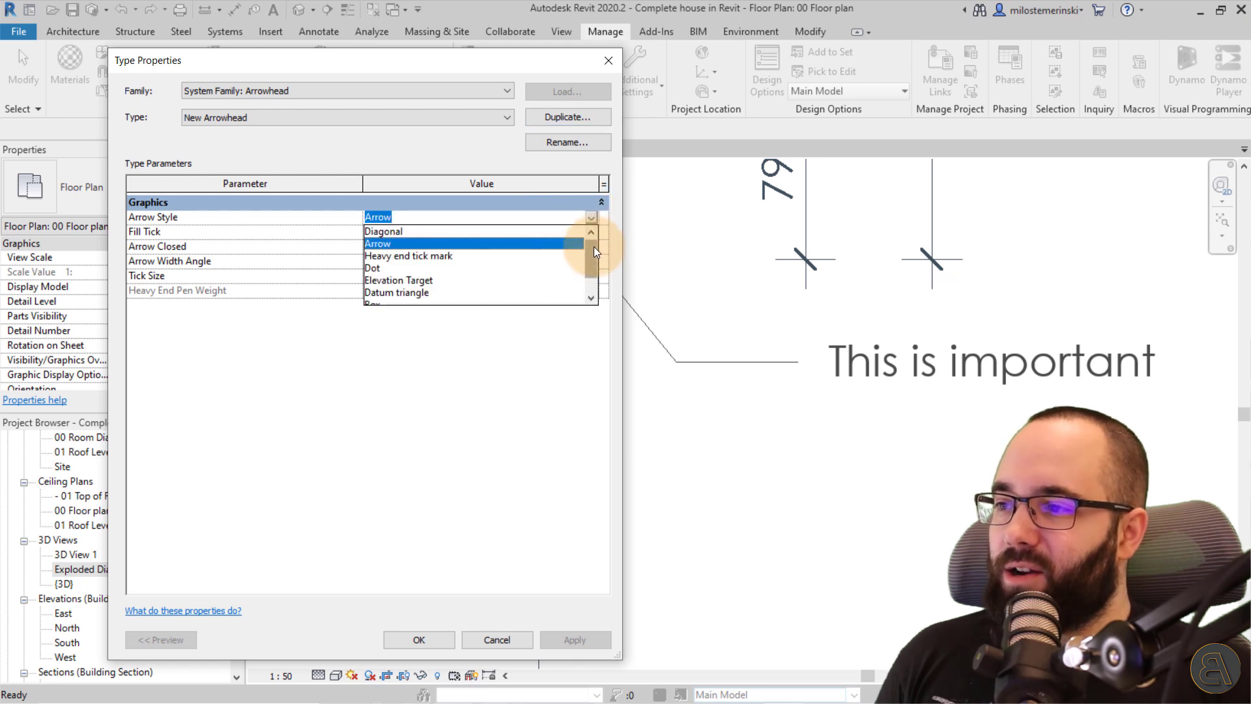
left_click_drag(593, 247, 593, 271)
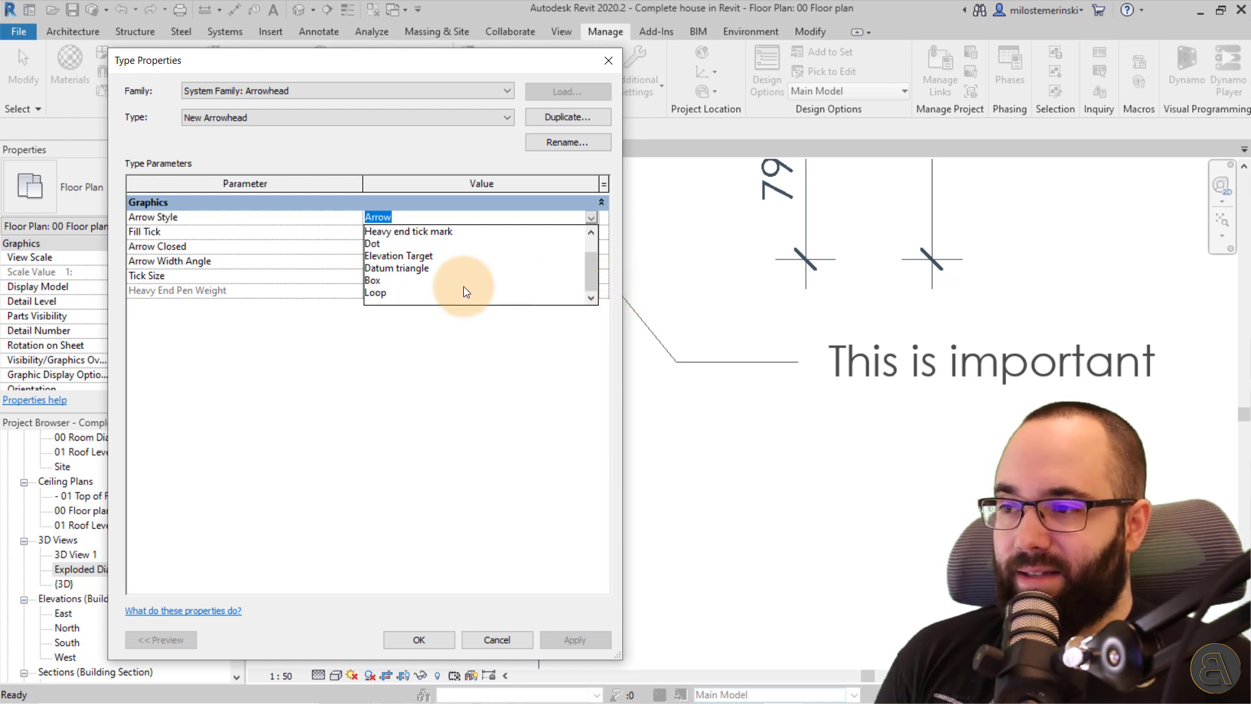
left_click(374, 293)
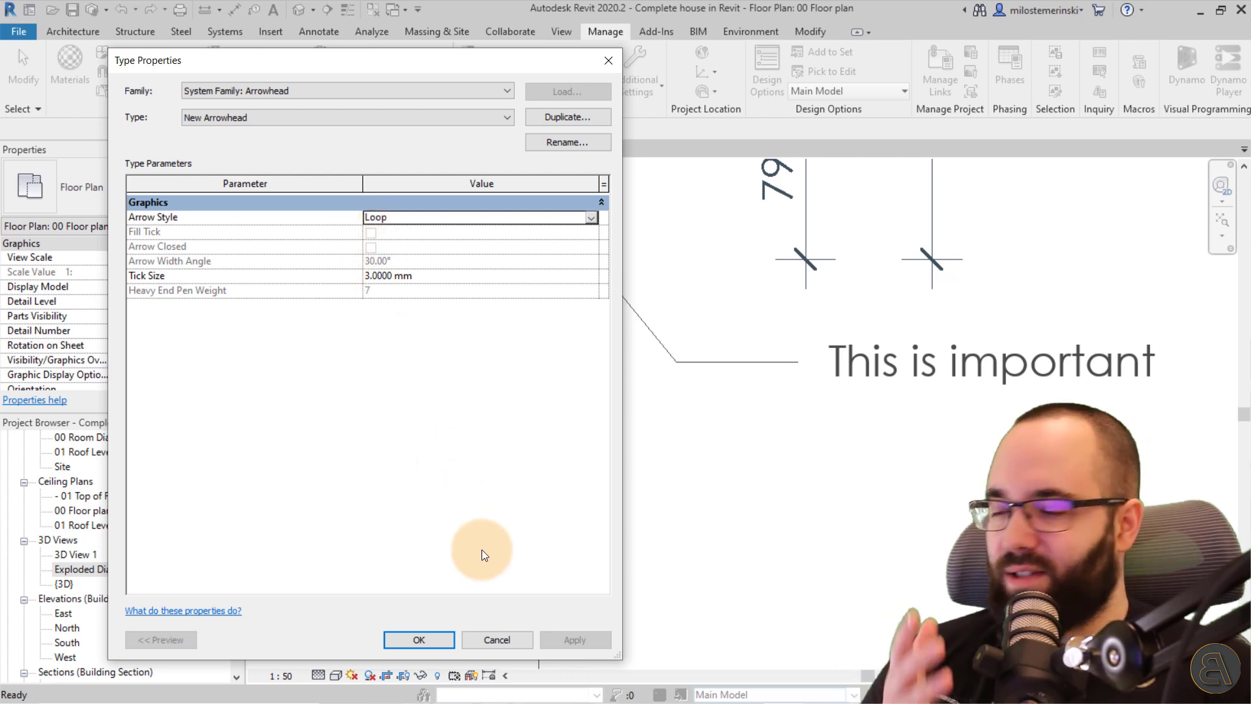
left_click(434, 644)
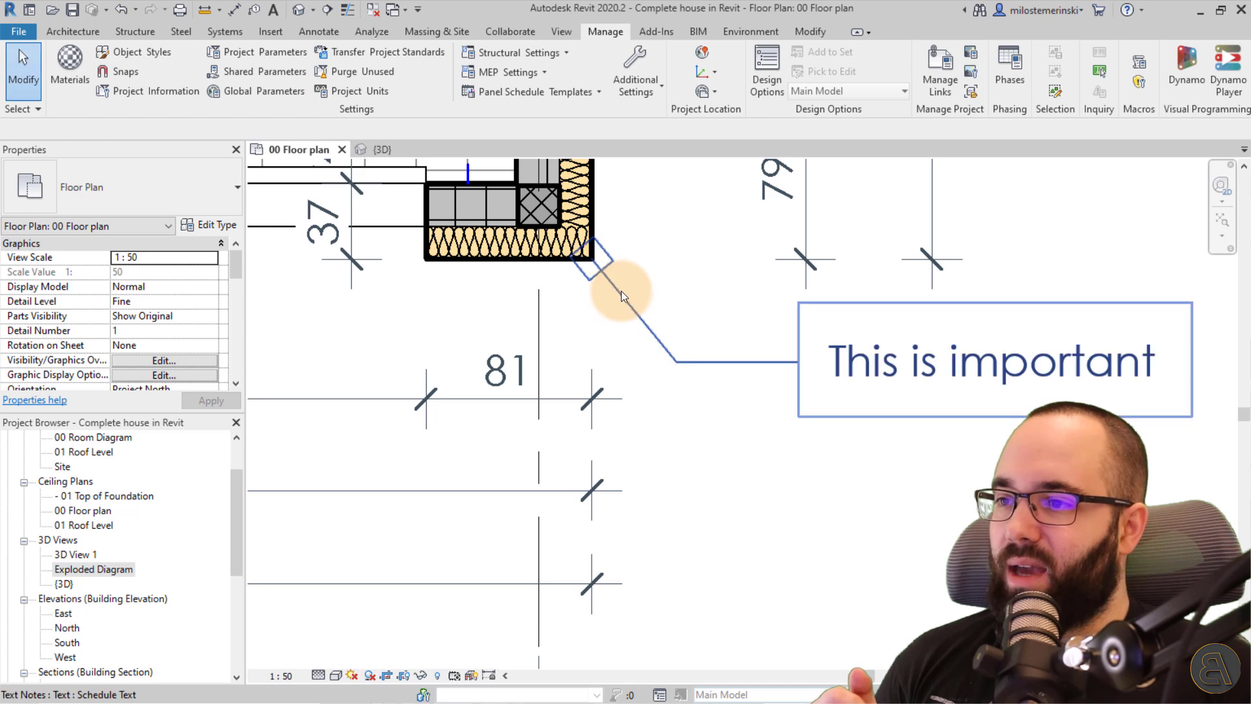
Set the Leader Arrowhead of the "This is important" note's text type to New Arrowhead, apply and accept it
left_click(620, 290)
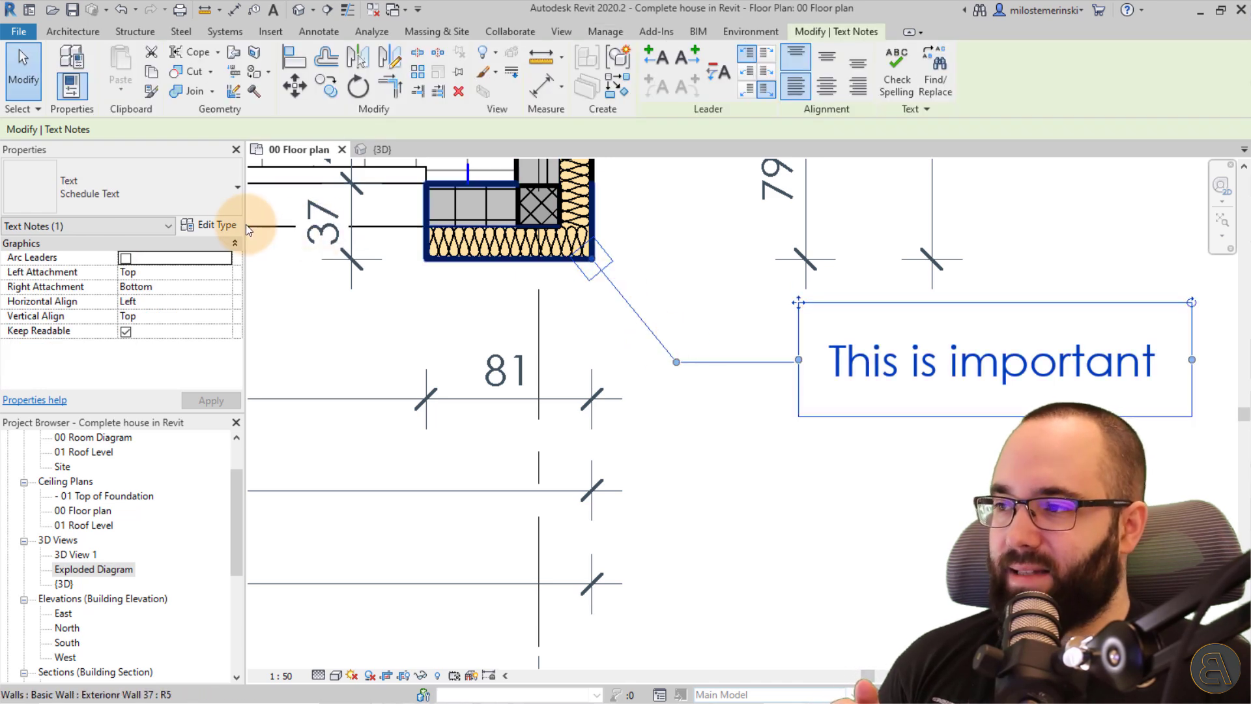
left_click(228, 225)
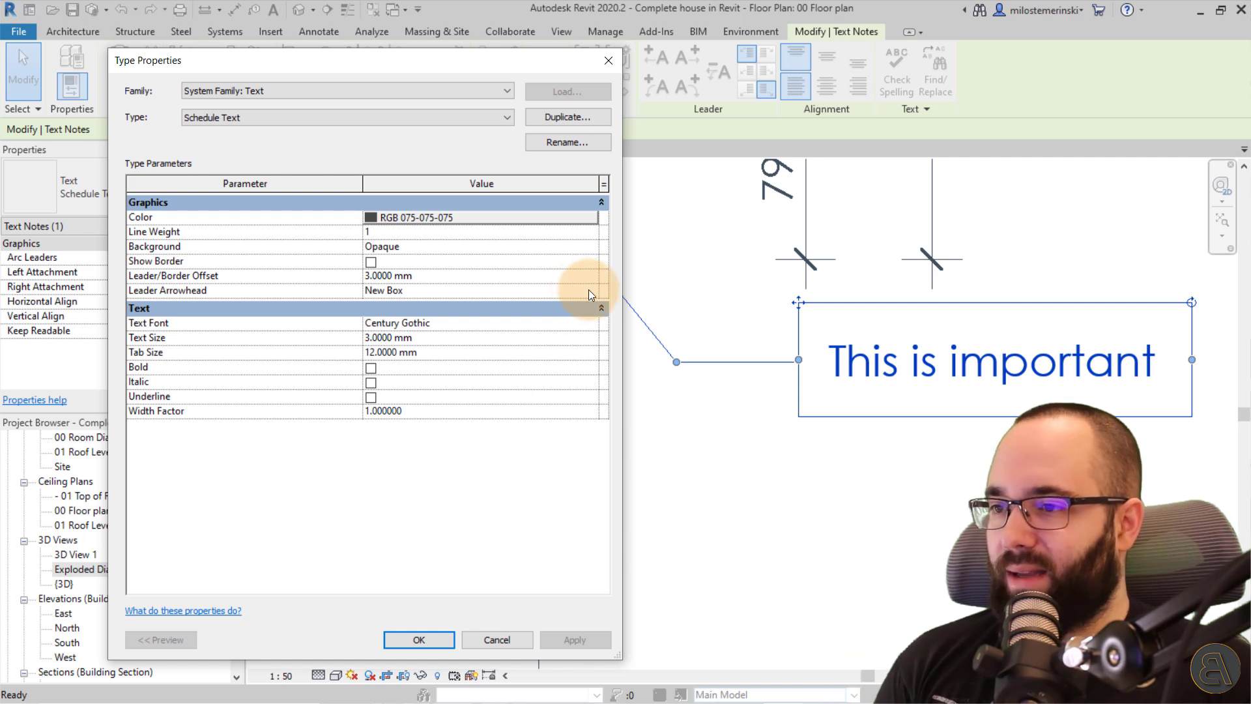
left_click(592, 289)
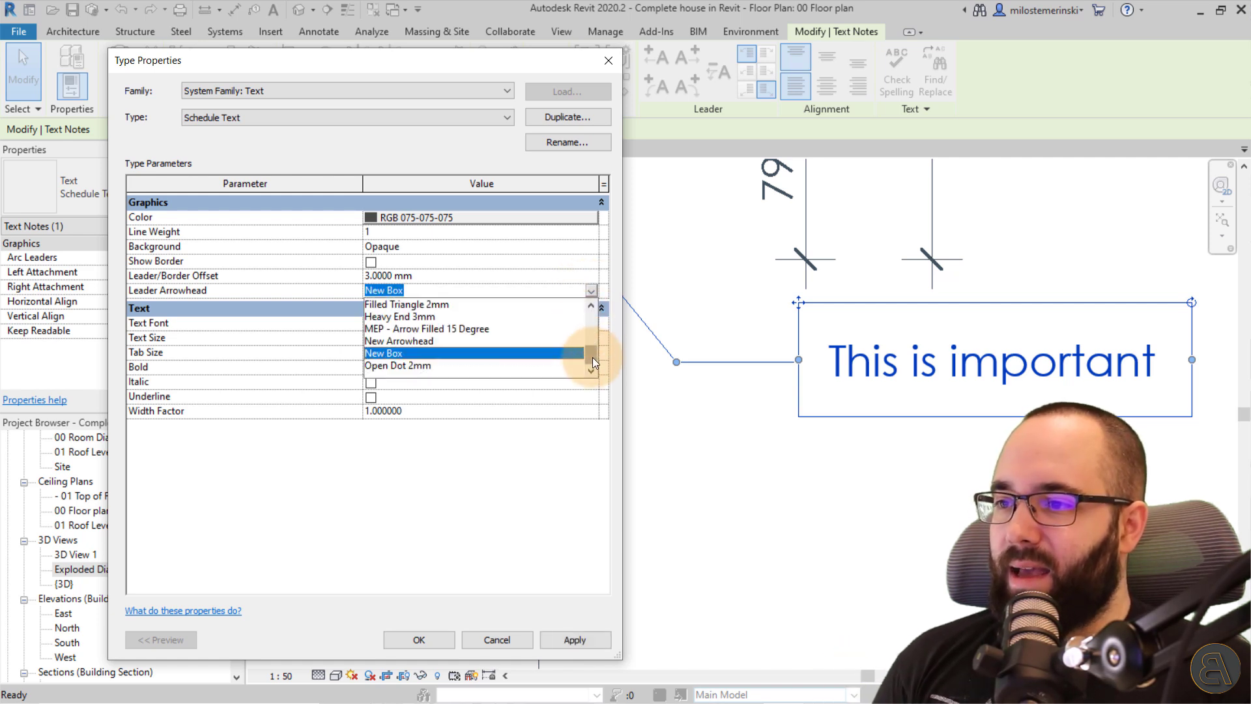
mouse_move(593, 361)
left_mouse_down()
mouse_move(596, 333)
mouse_move(592, 358)
left_mouse_up()
left_click(402, 342)
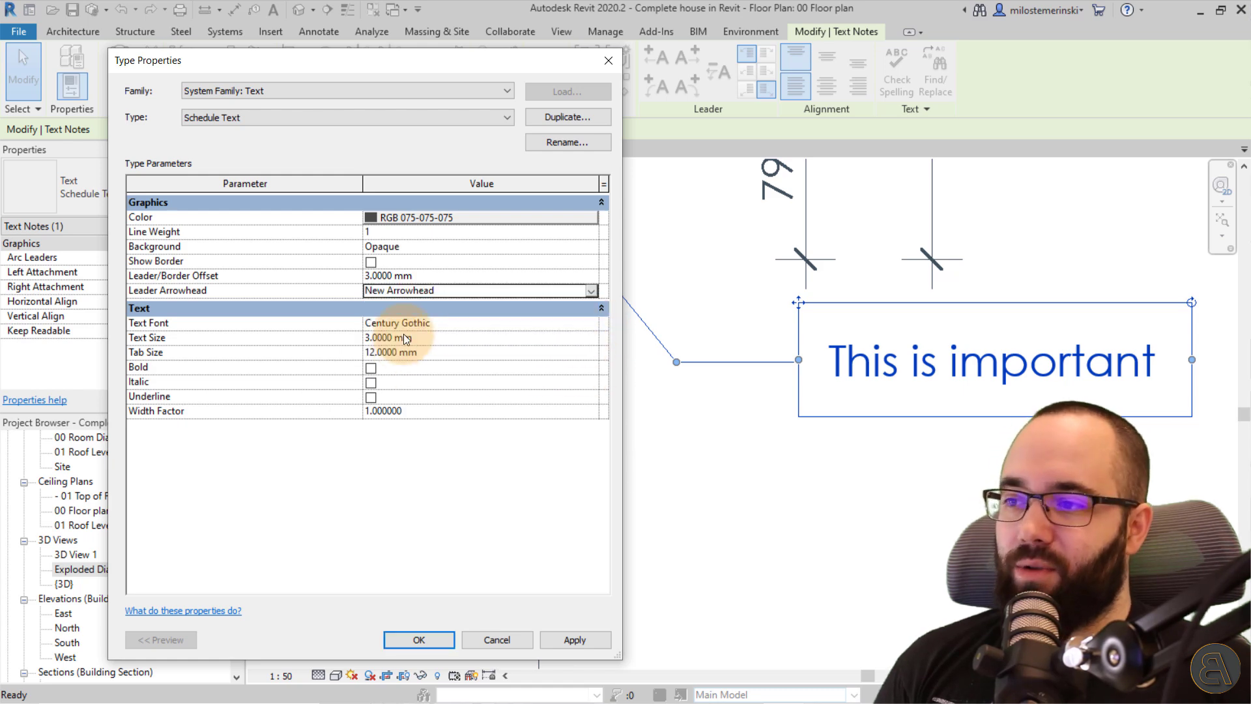
left_click(574, 639)
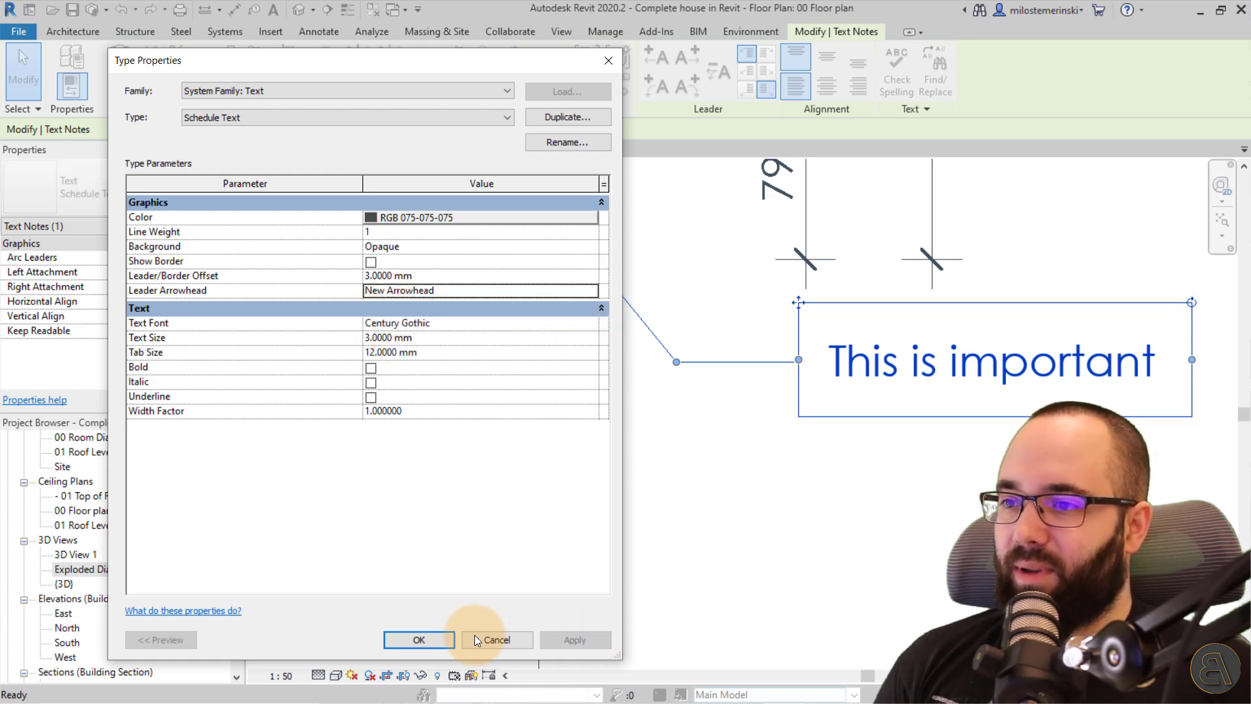
left_click(430, 640)
left_click(577, 326)
Pull the note's looped leader end away from the wall corner, place it back on the corner and clear the selection
scroll(589, 256, "up", 4)
left_click(626, 299)
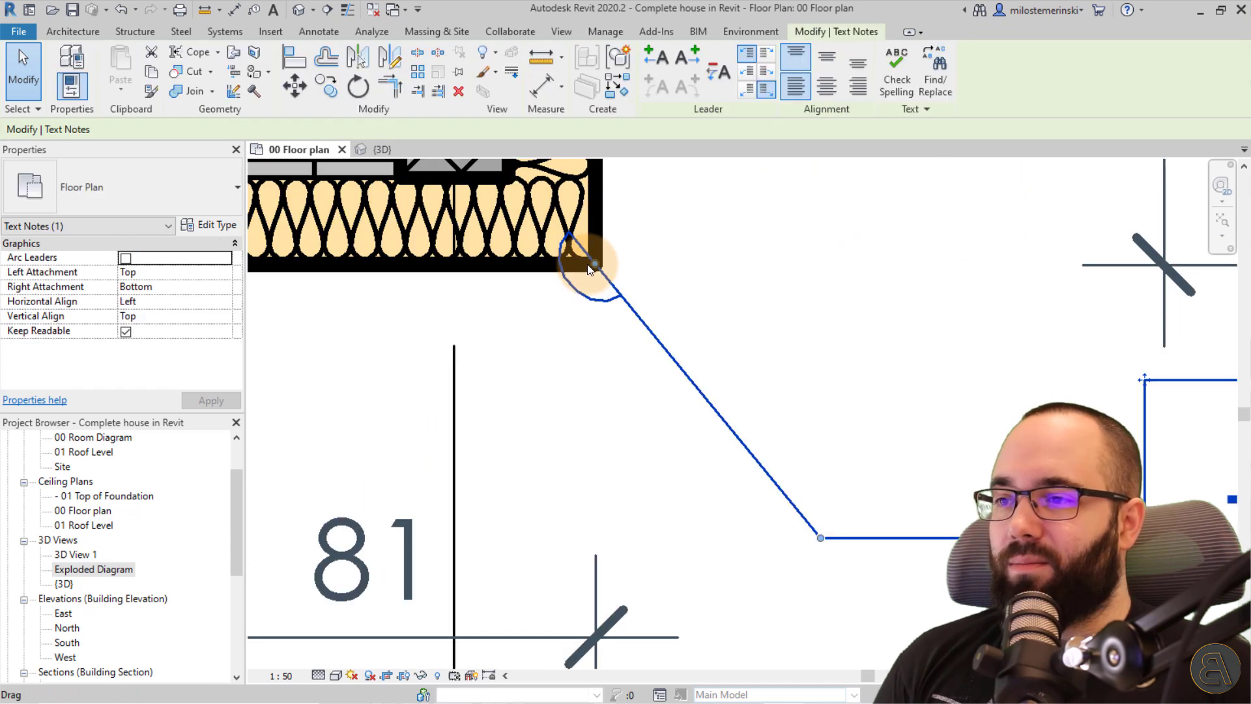
left_click_drag(626, 299, 684, 334)
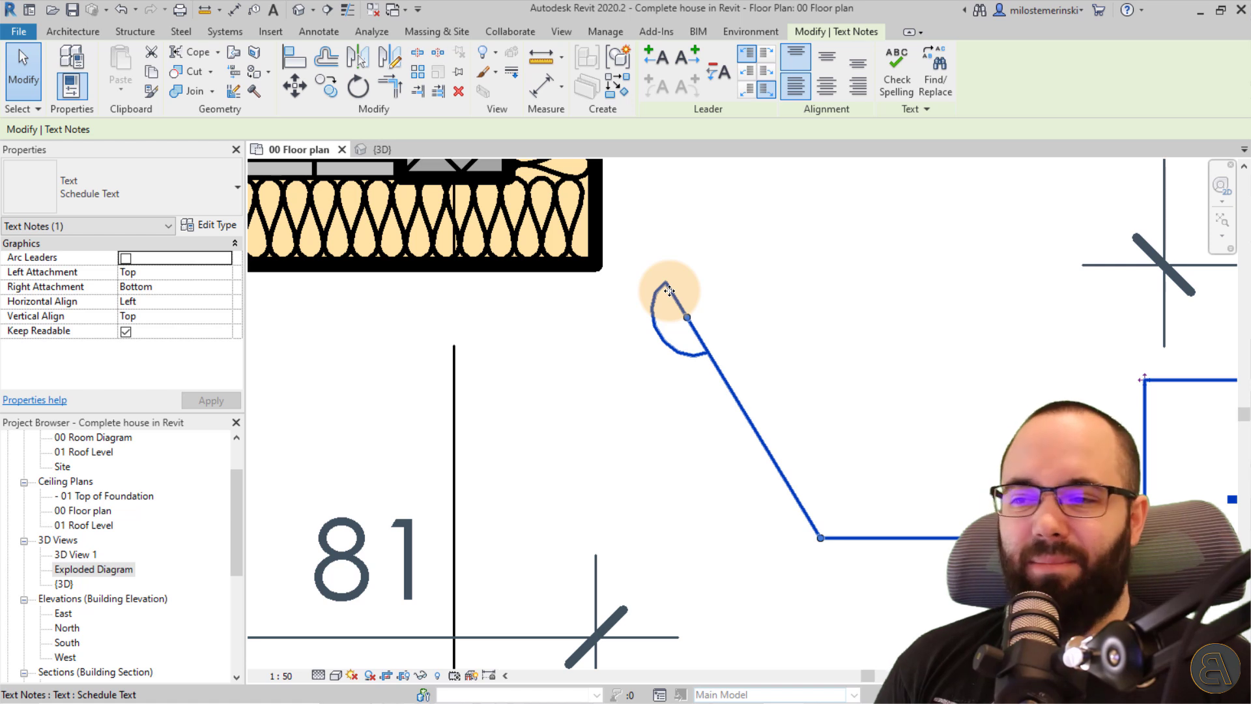
left_click_drag(669, 290, 592, 264)
scroll(665, 273, "down", 2)
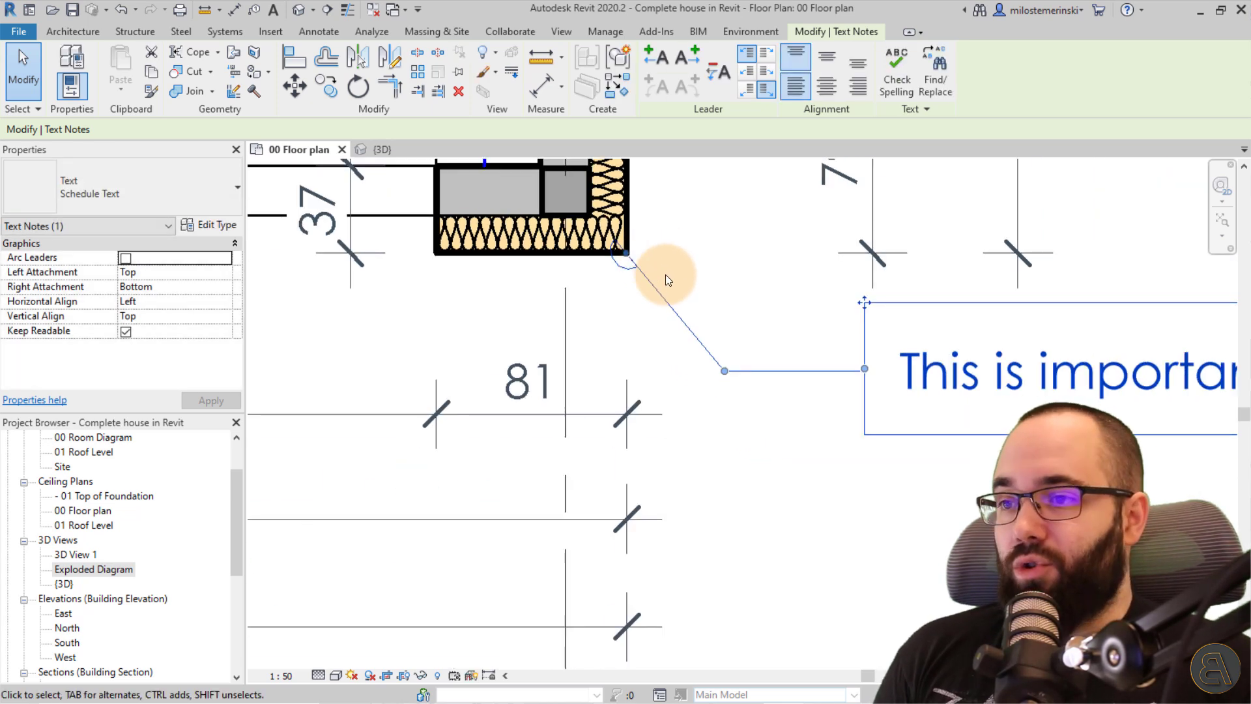
key("Escape")
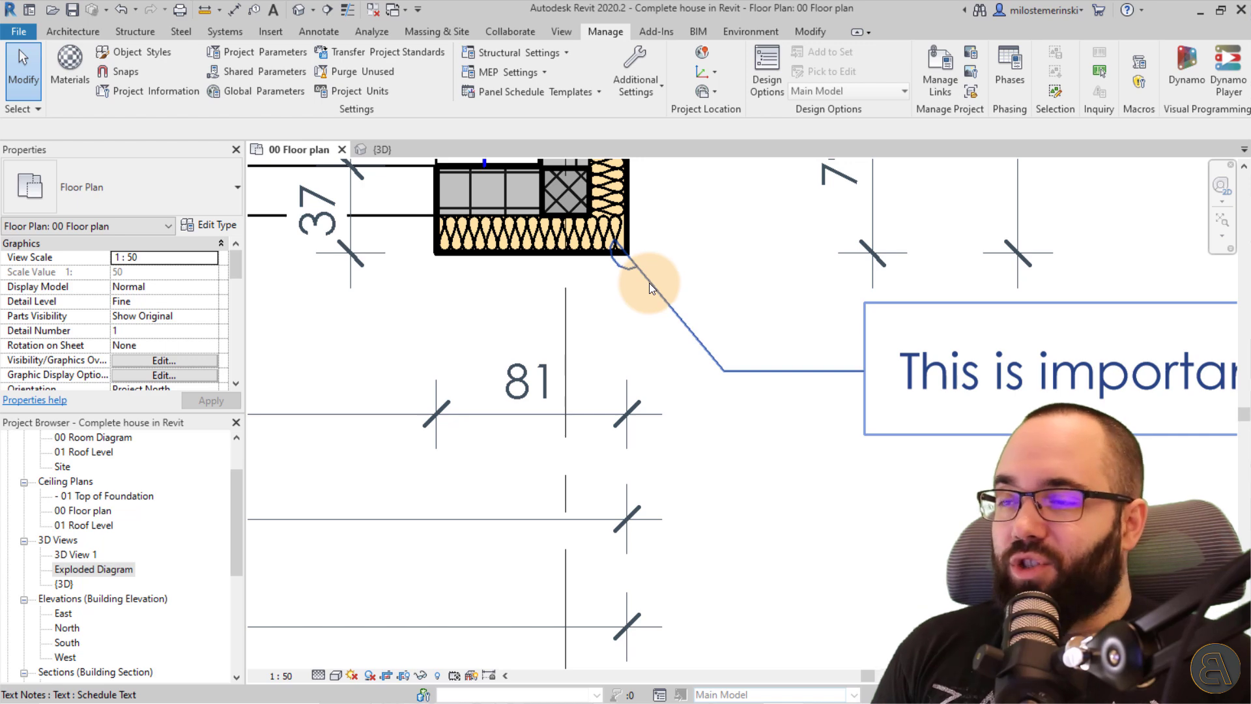
Change the New Arrowhead type's Arrow Style to Heavy end tick mark and accept the type properties
left_click(642, 71)
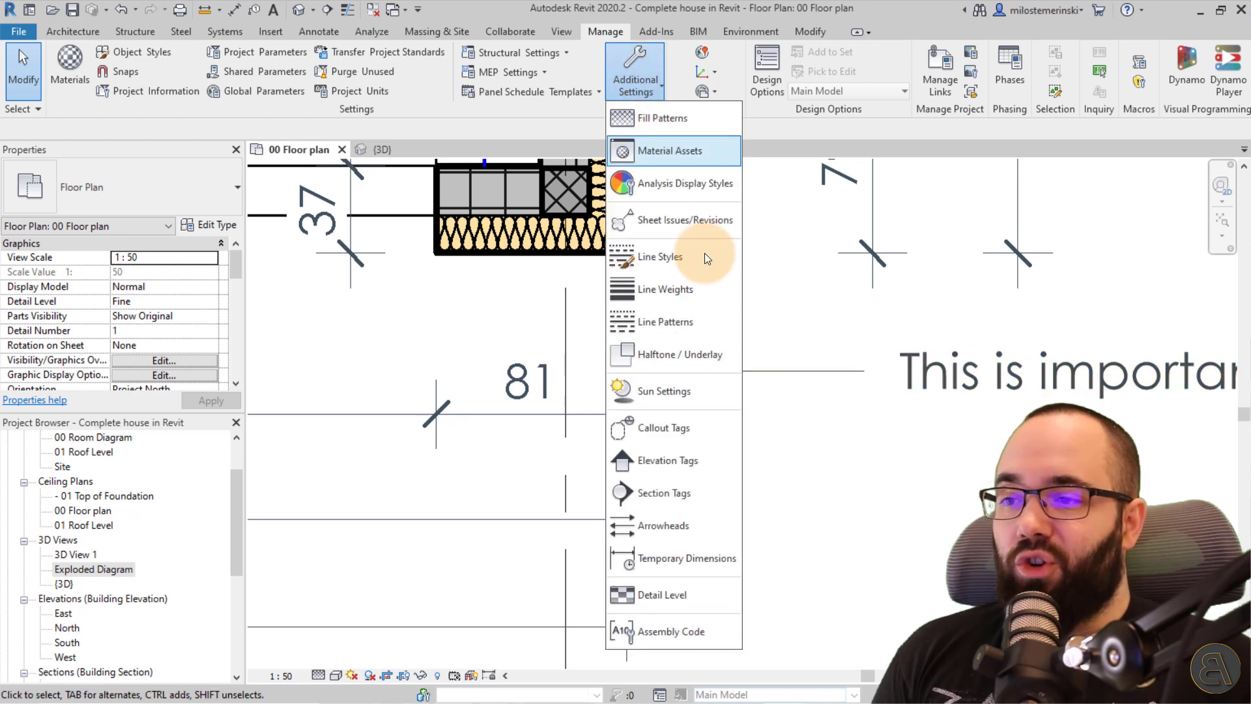
left_click(660, 531)
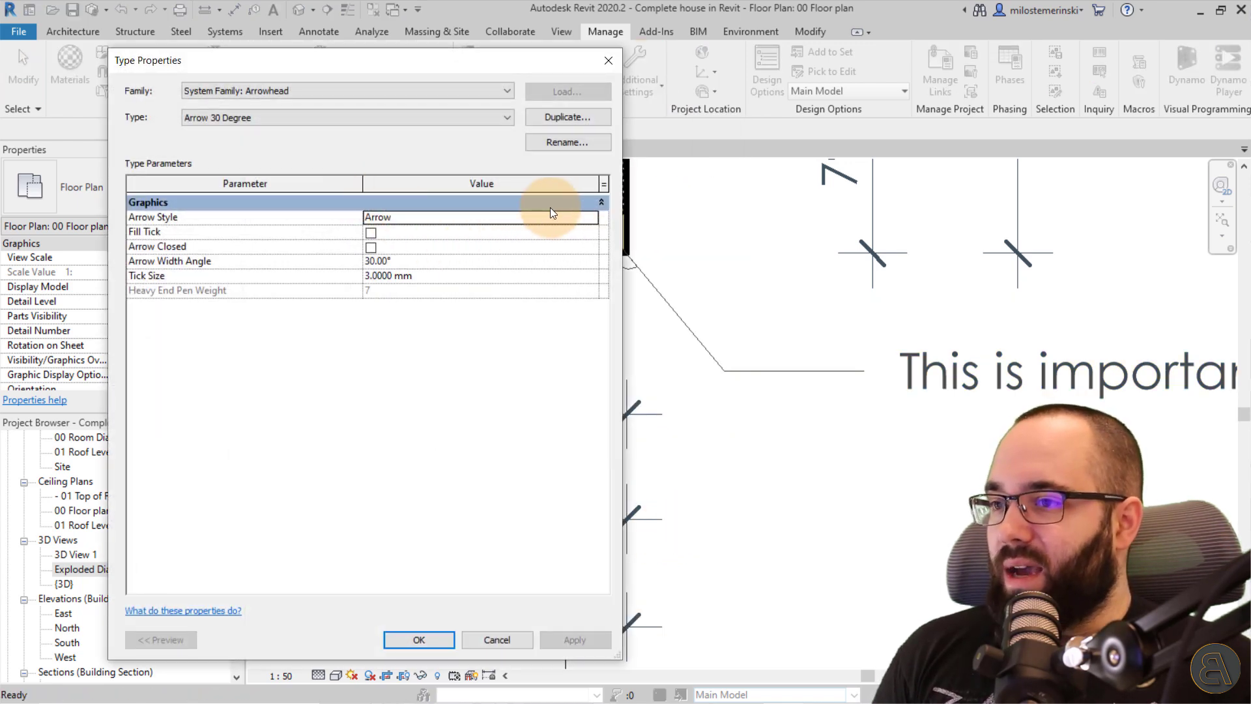
left_click(373, 118)
left_click(289, 264)
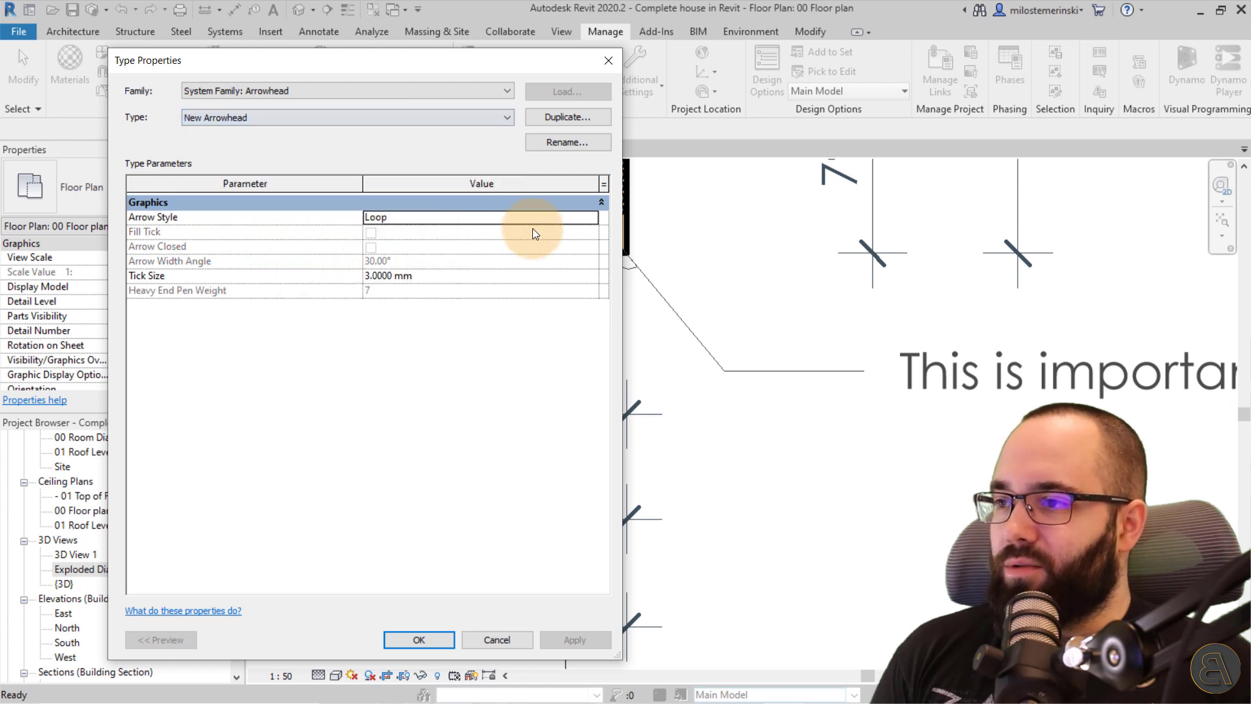
left_click(592, 217)
left_click(592, 217)
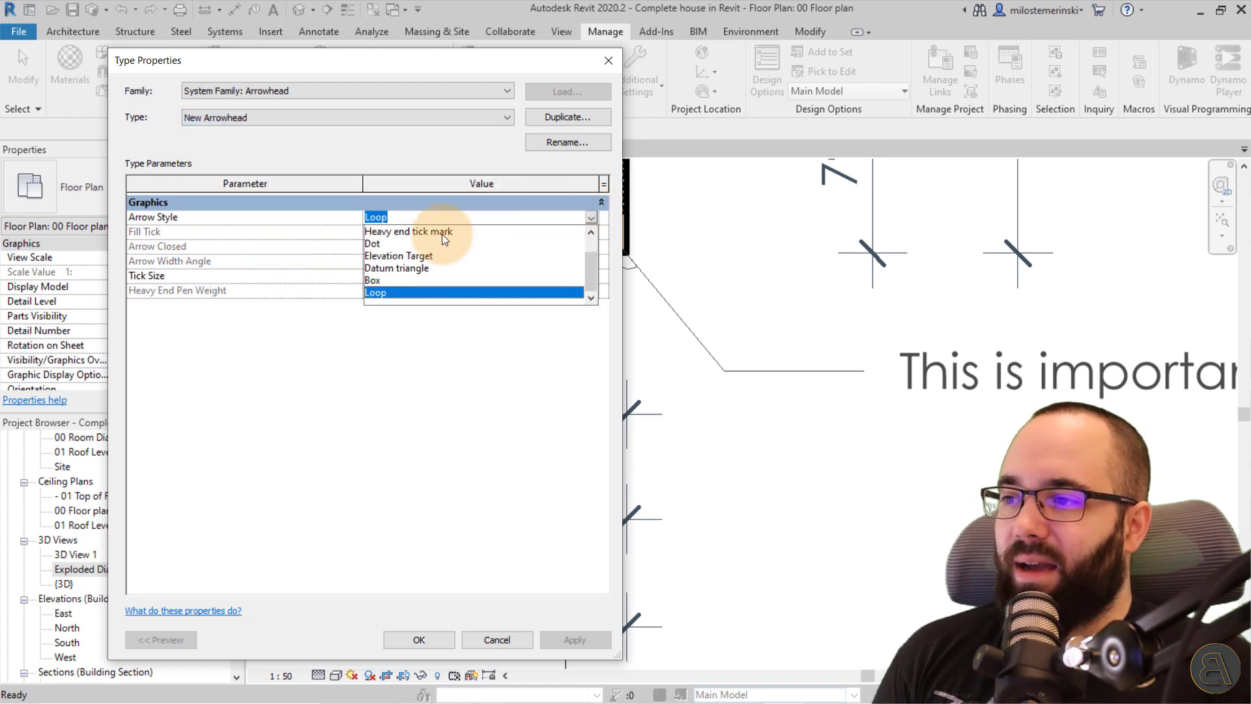
left_click(388, 233)
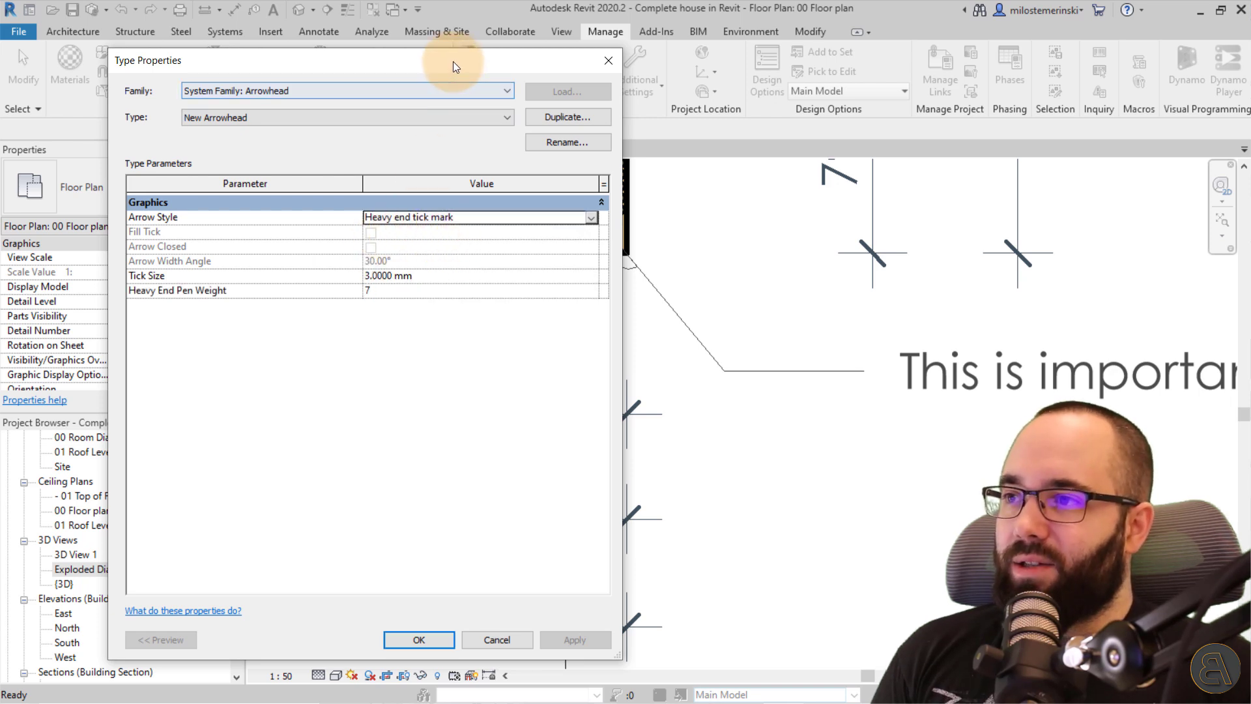
left_click_drag(452, 61, 405, 44)
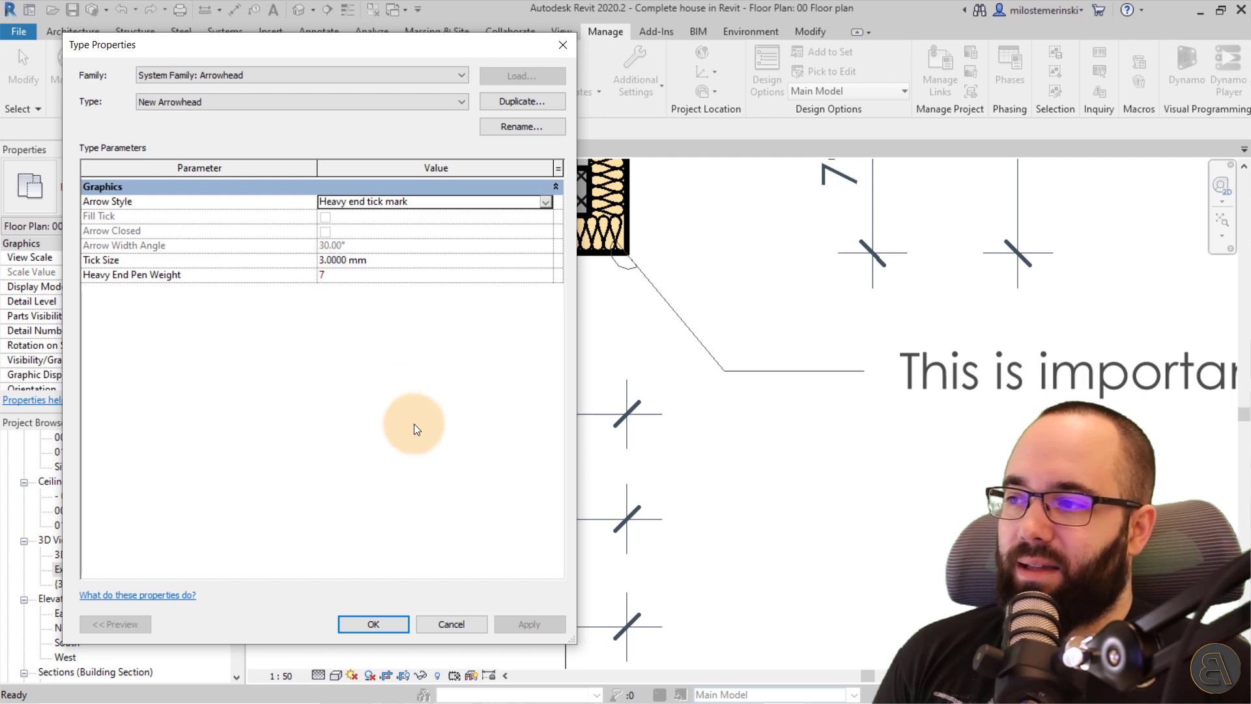
left_click(382, 620)
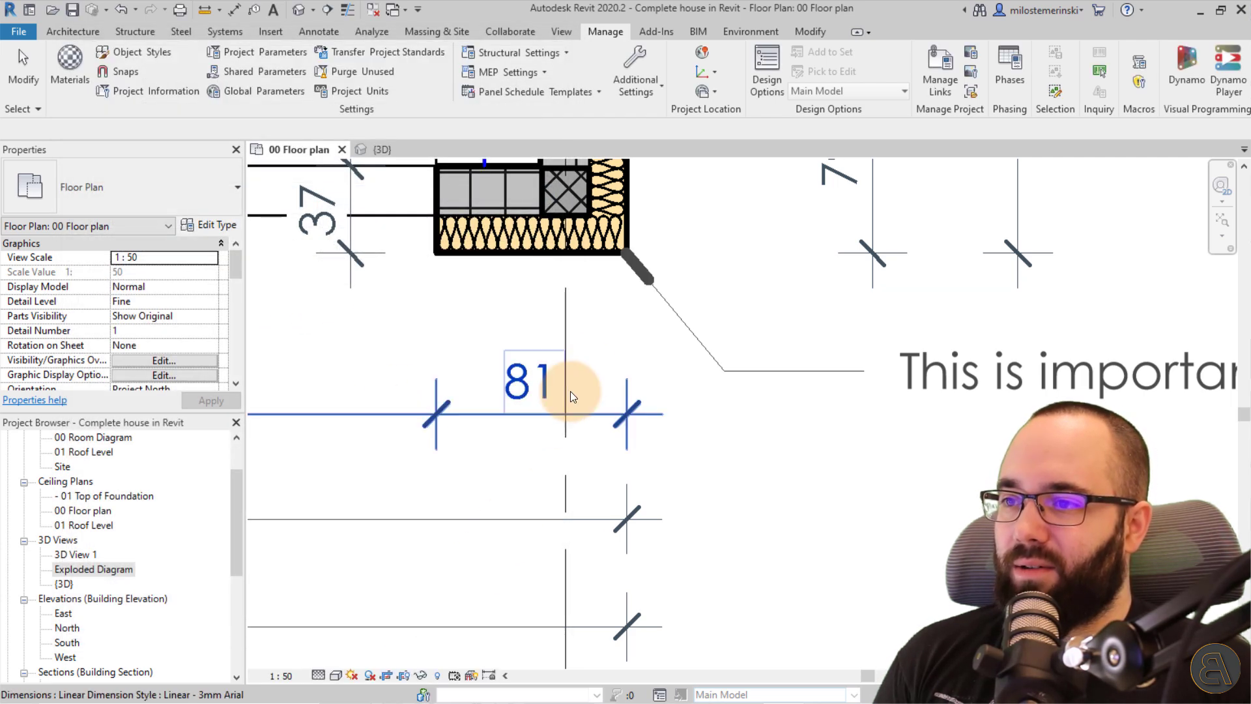
Set the Heavy End Pen Weight of the New Arrowhead type to 10
left_click(634, 92)
left_click(647, 526)
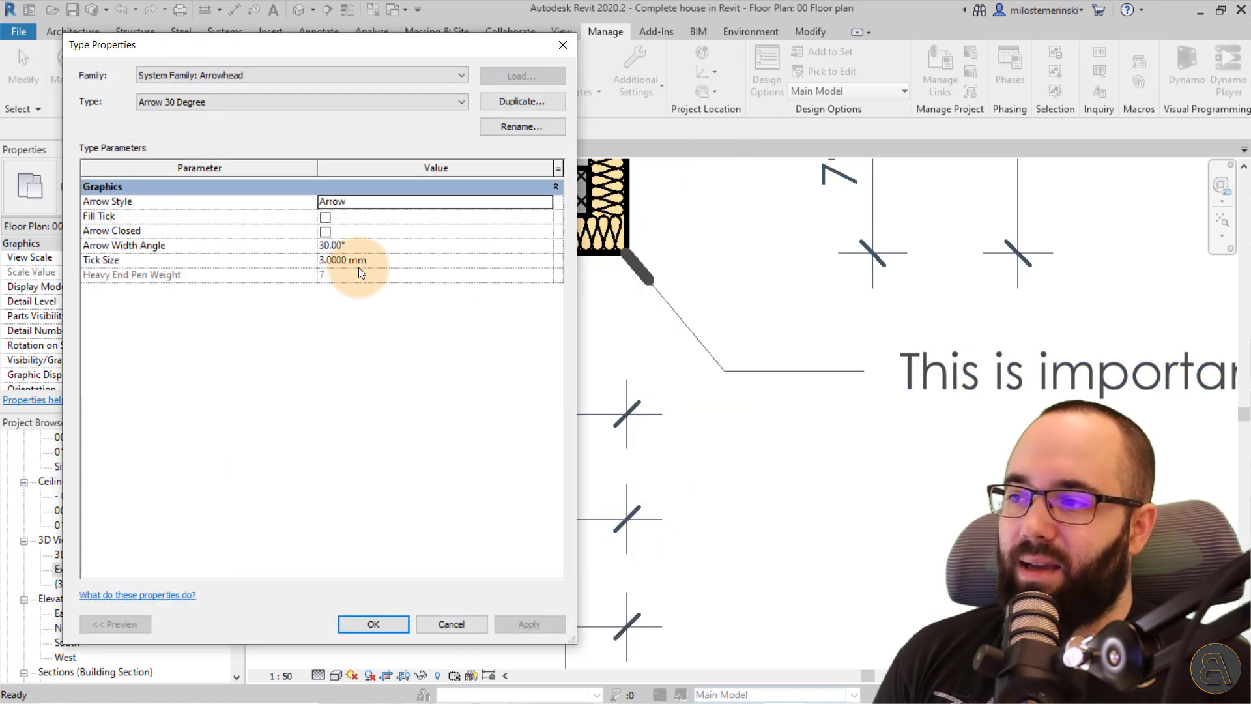
left_click(303, 101)
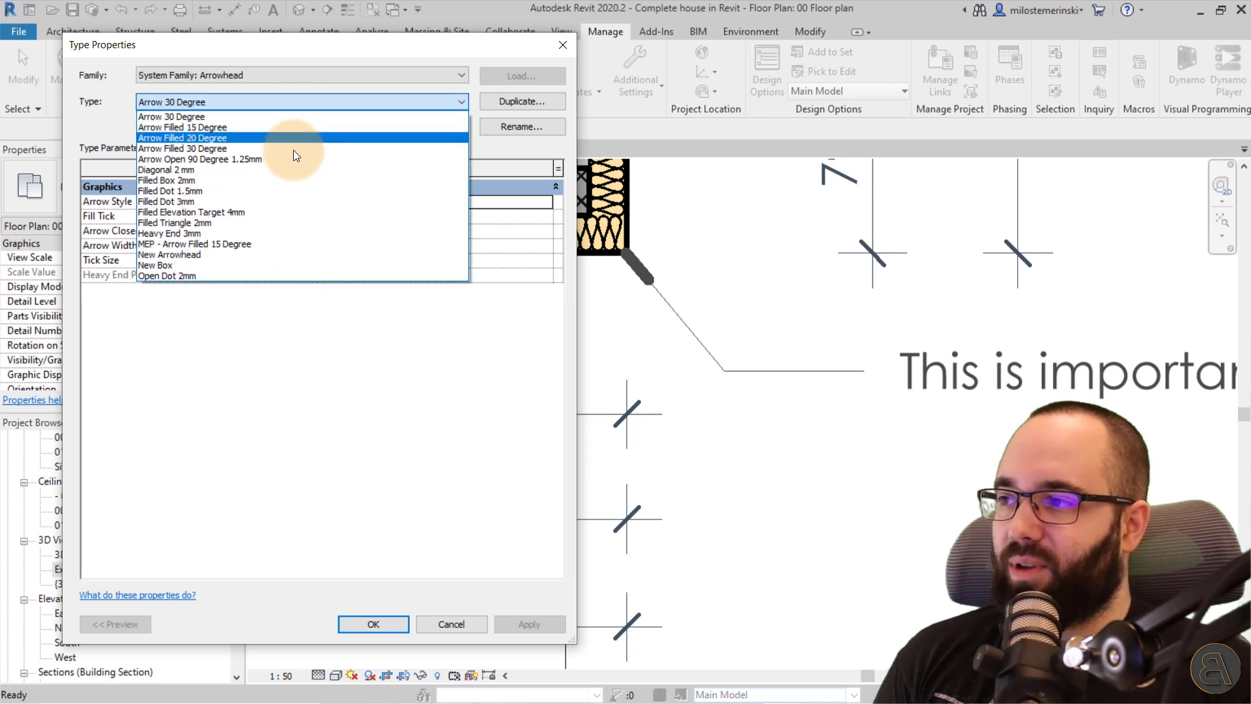
left_click(232, 254)
left_click(339, 275)
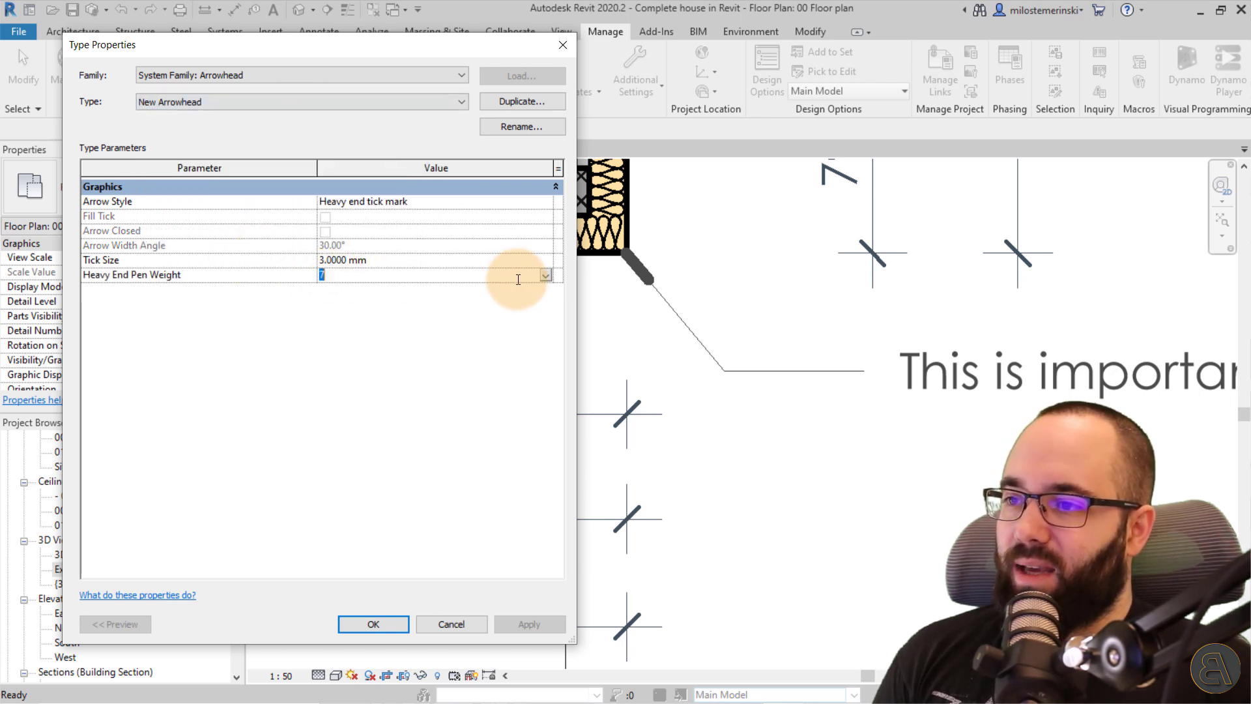
left_click(546, 275)
left_click(423, 337)
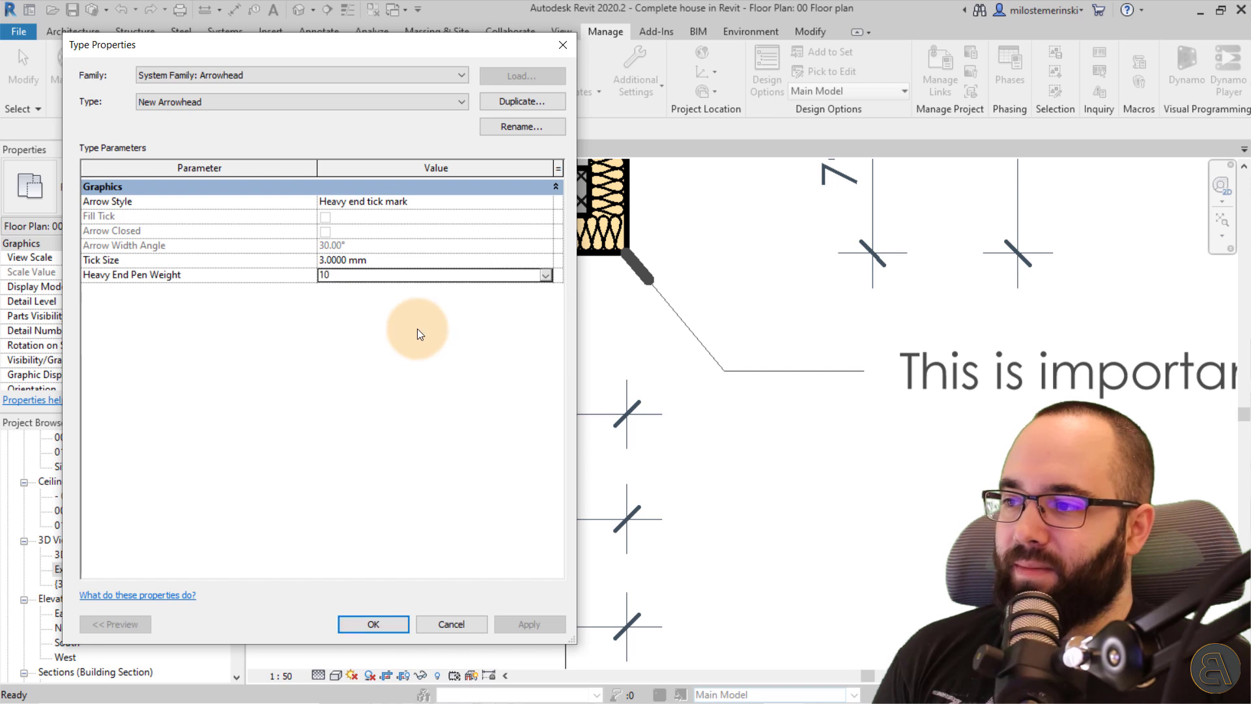
Set New Arrowhead's Tick Size to 2 mm and accept the type properties
left_click(345, 260)
left_click(324, 261)
left_click_drag(324, 260, 318, 262)
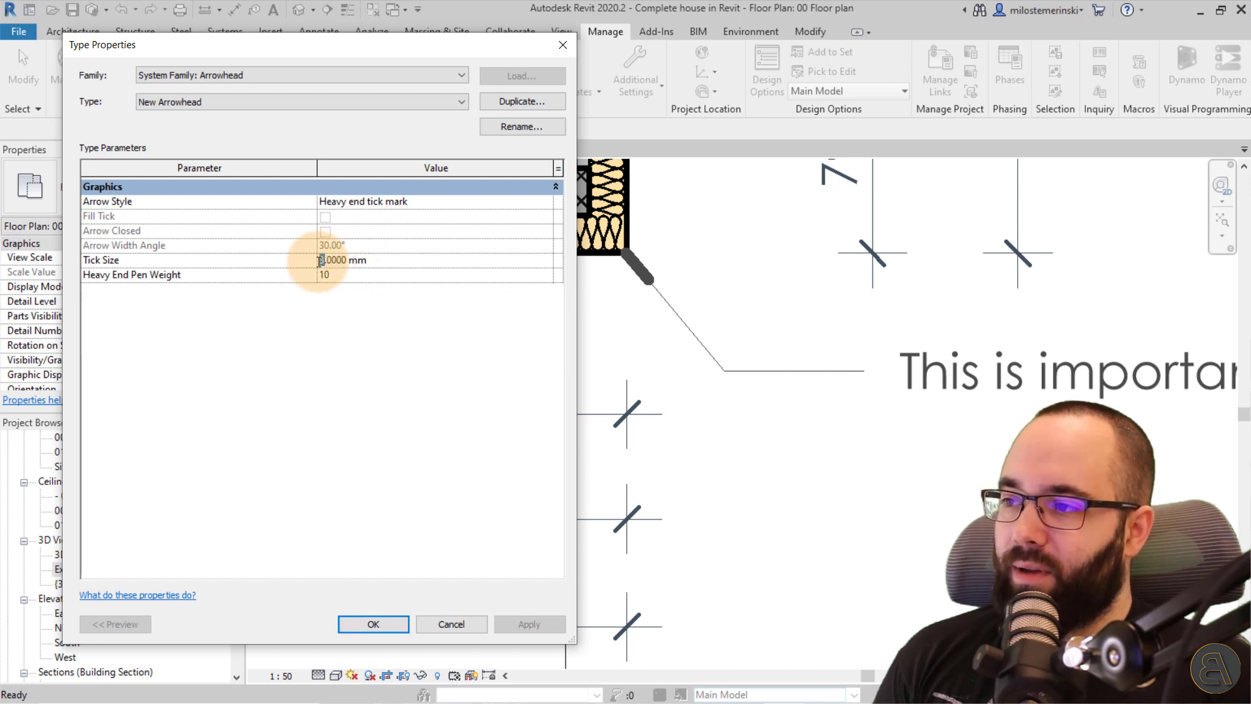
type("2")
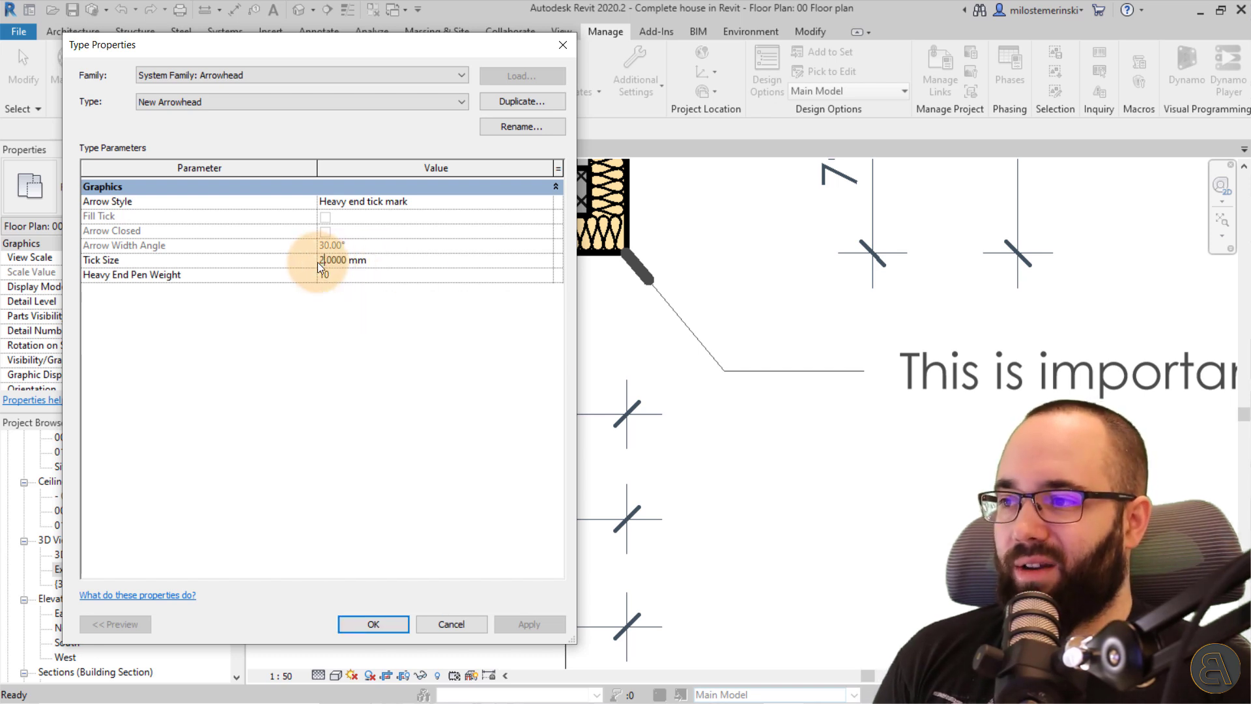
left_click(372, 624)
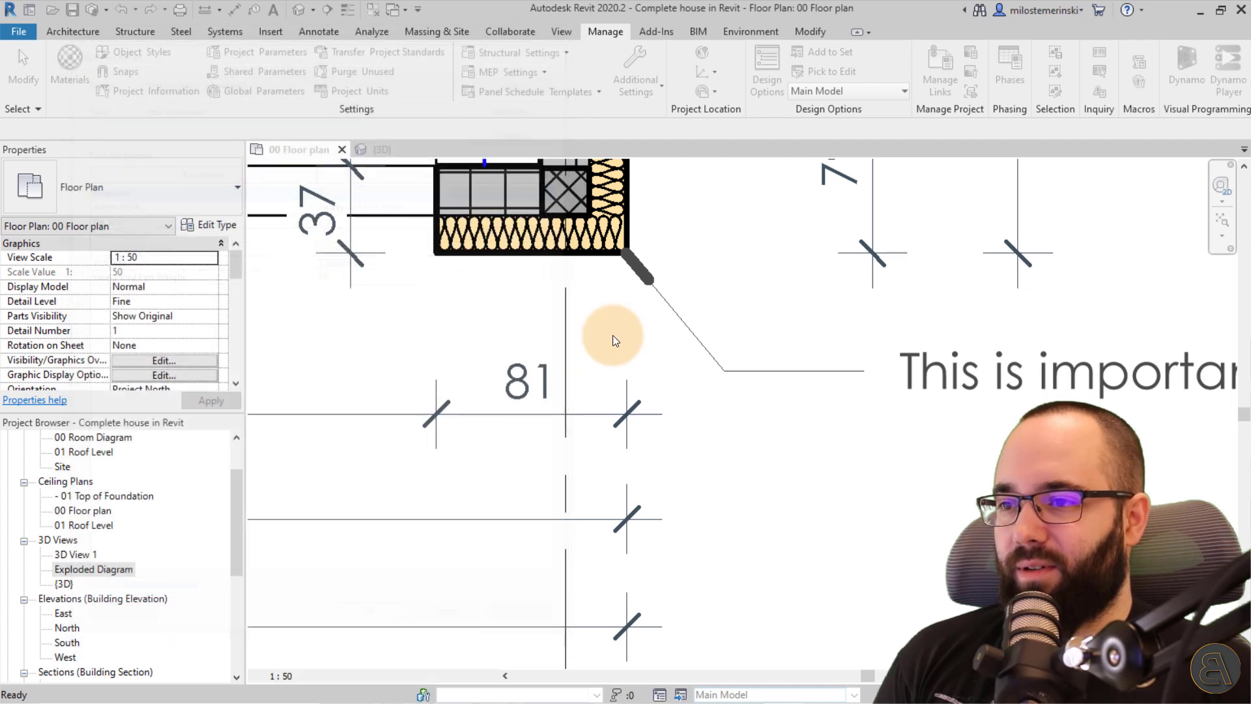
left_click(635, 271)
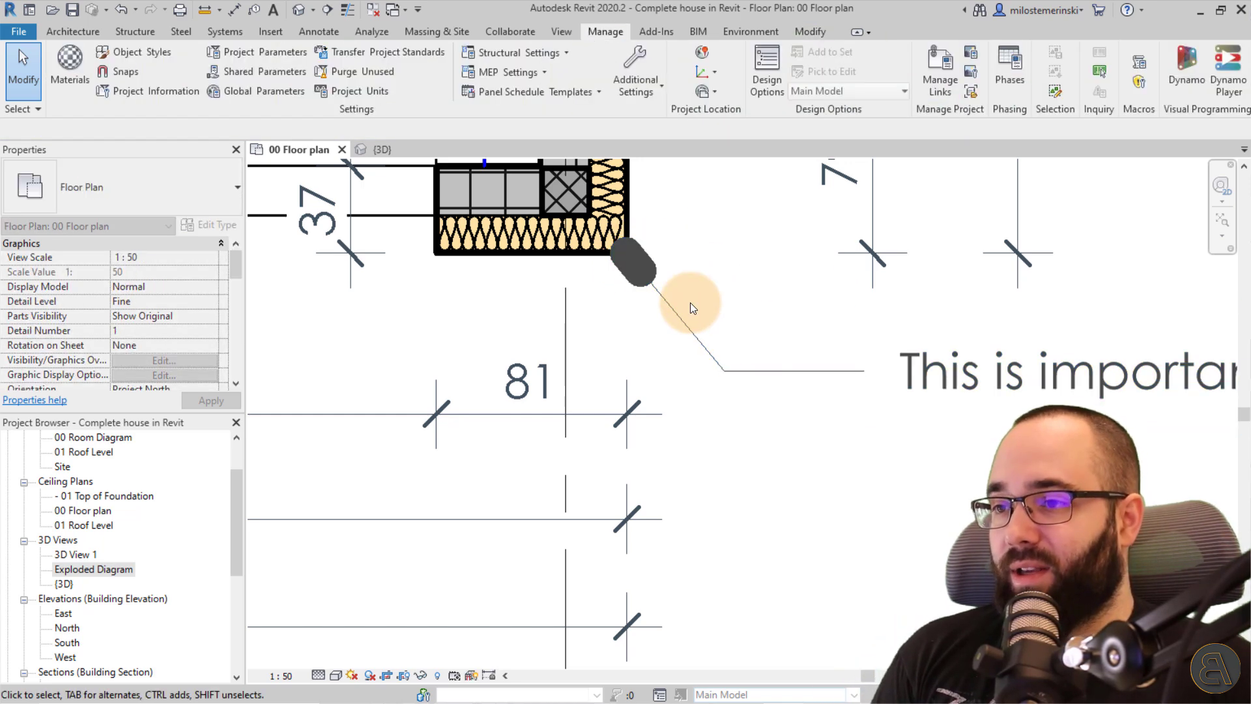
Set the Heavy End Pen Weight of the New Arrowhead type to 6 and accept the type properties
left_click(666, 300)
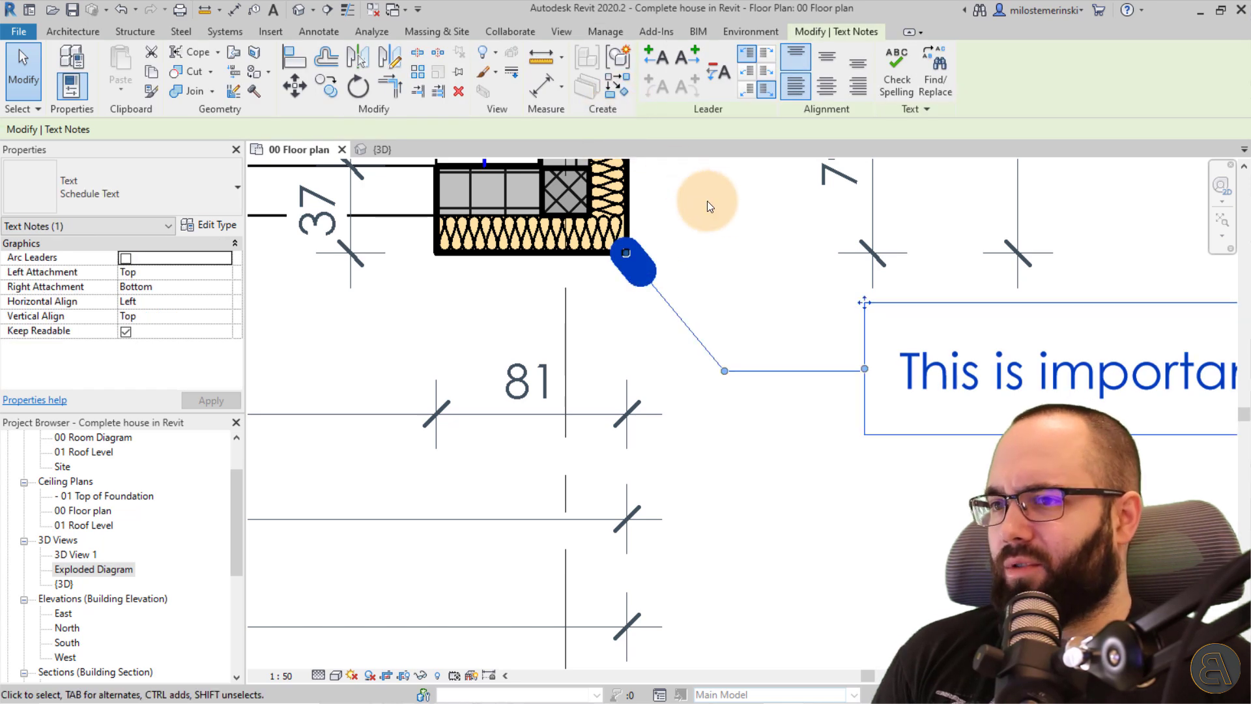
left_click(706, 202)
left_click(630, 91)
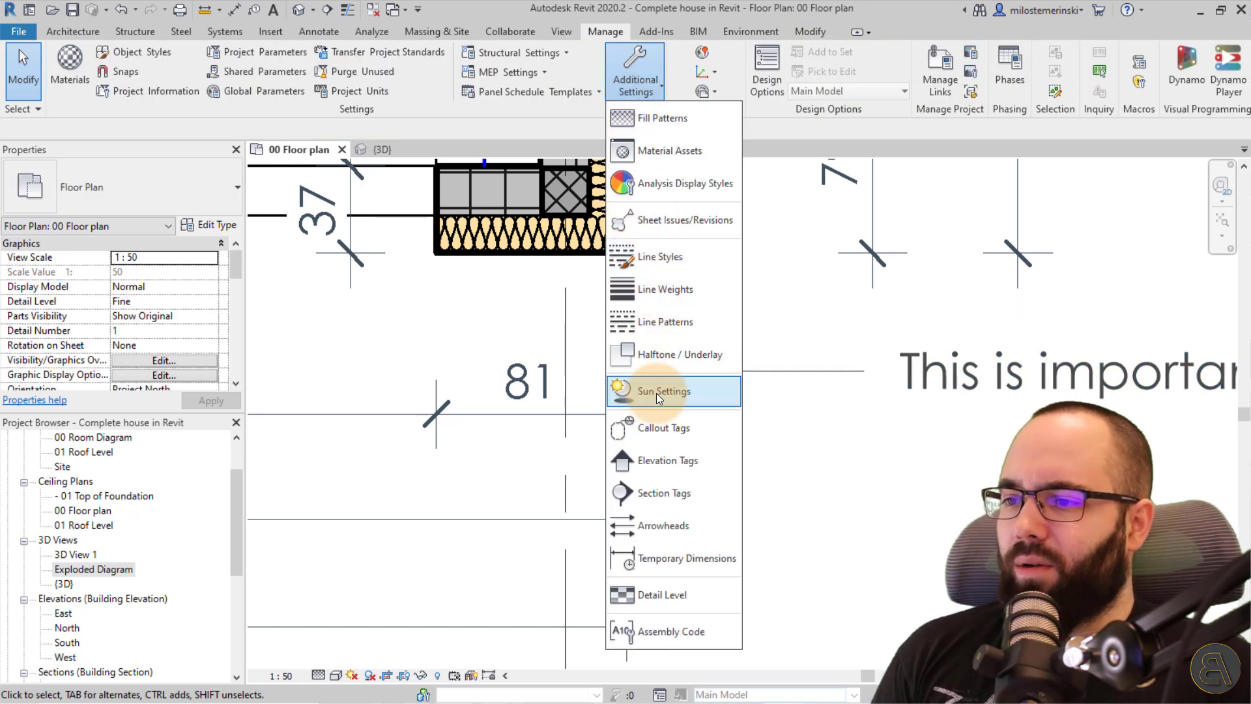
left_click(643, 520)
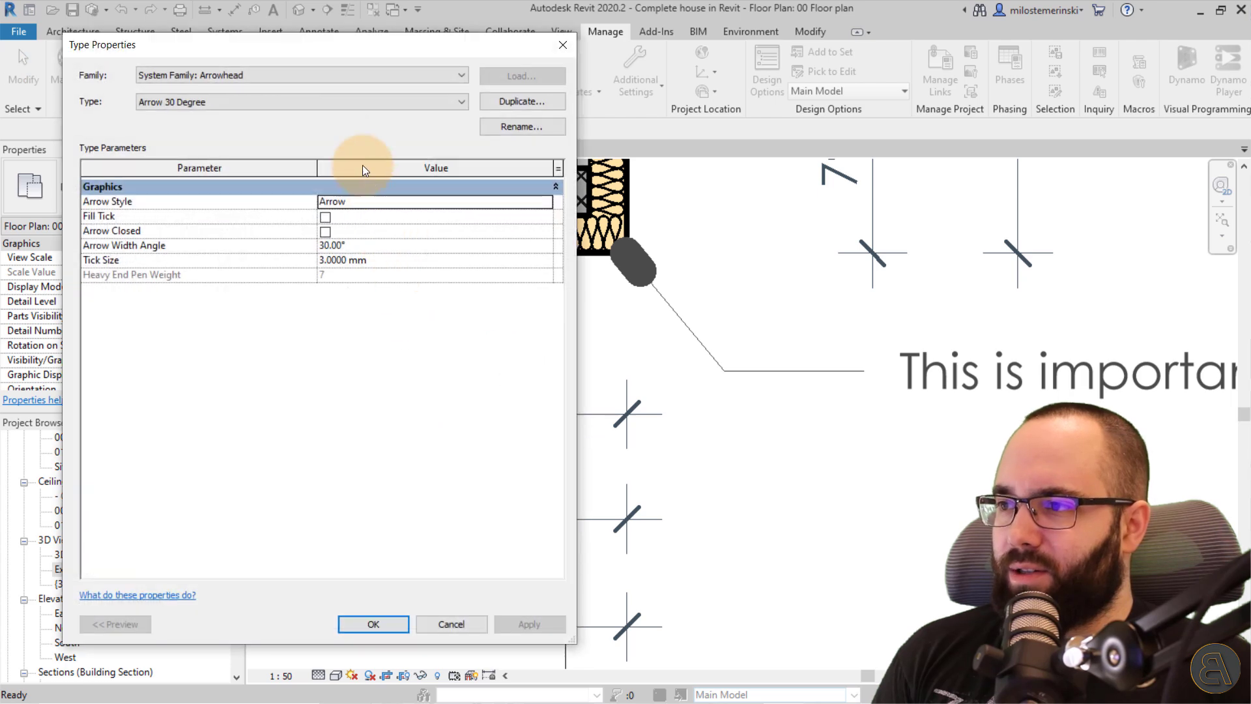
left_click(303, 103)
left_click(189, 254)
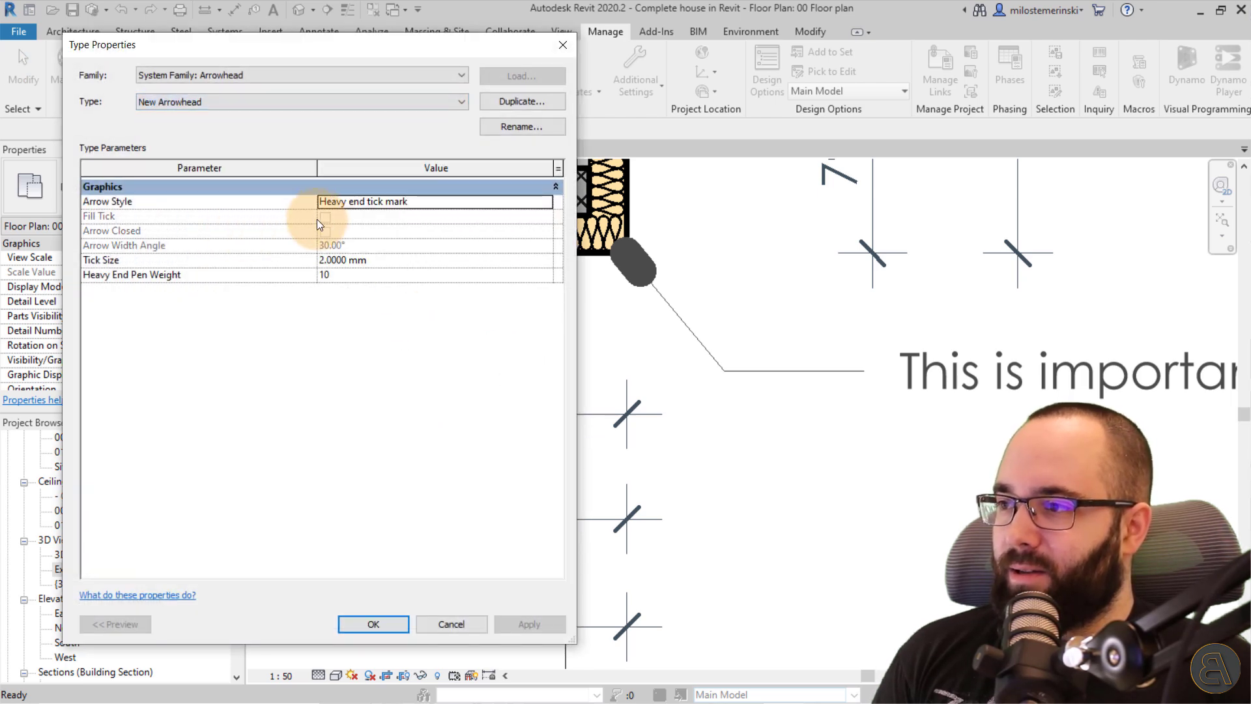
left_click(329, 274)
left_click(546, 275)
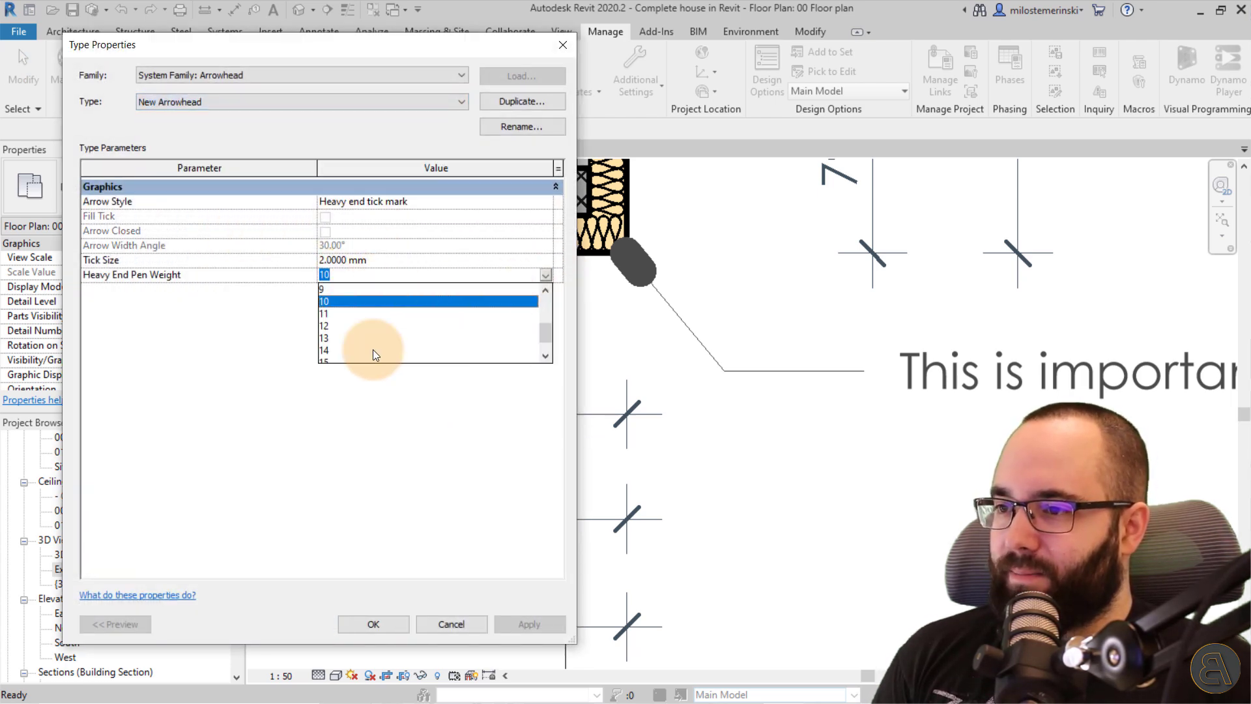
scroll(344, 322, "up", 2)
left_click(331, 323)
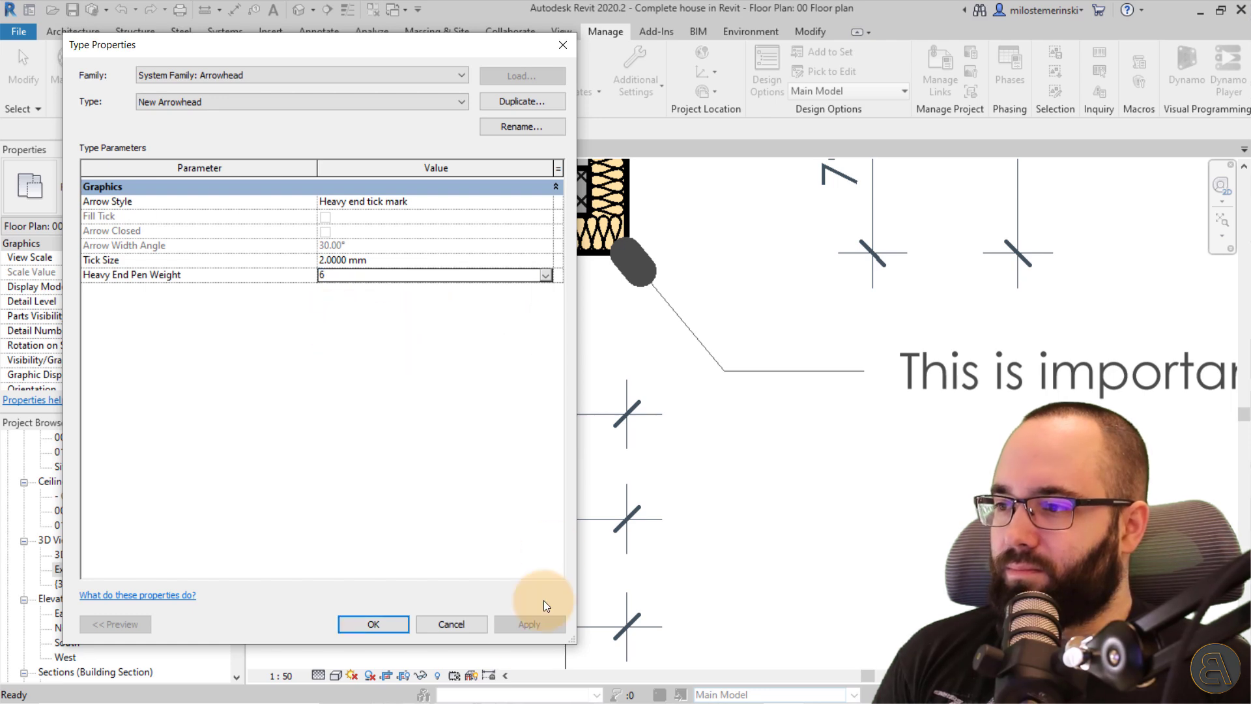
left_click(383, 626)
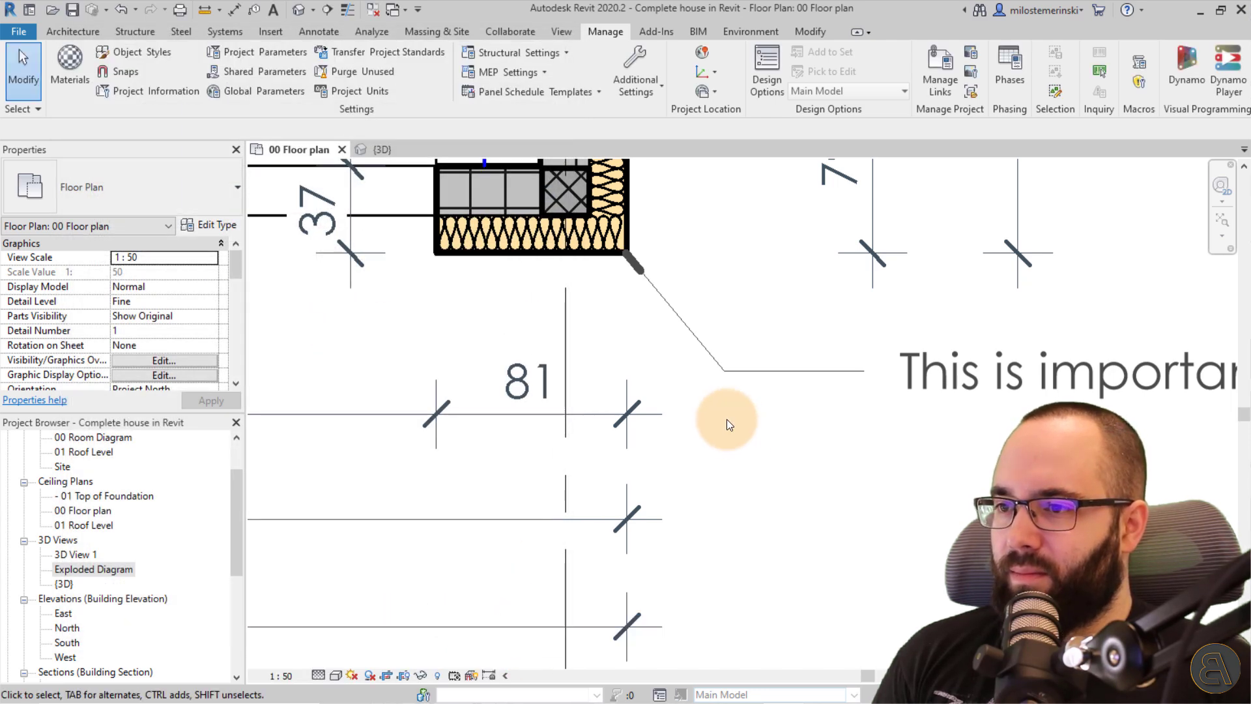
Select the "This is important" note to check its leader's tick mark at the wall corner
left_click(640, 261)
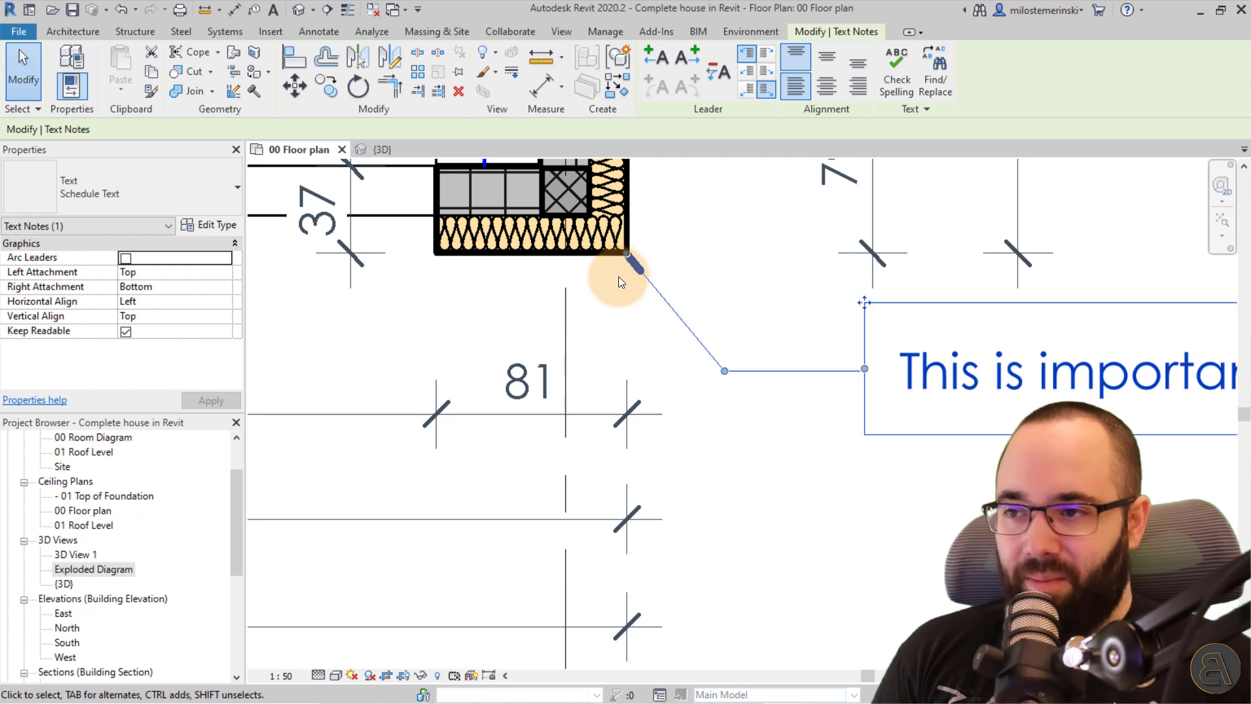
left_click_drag(624, 257, 615, 282)
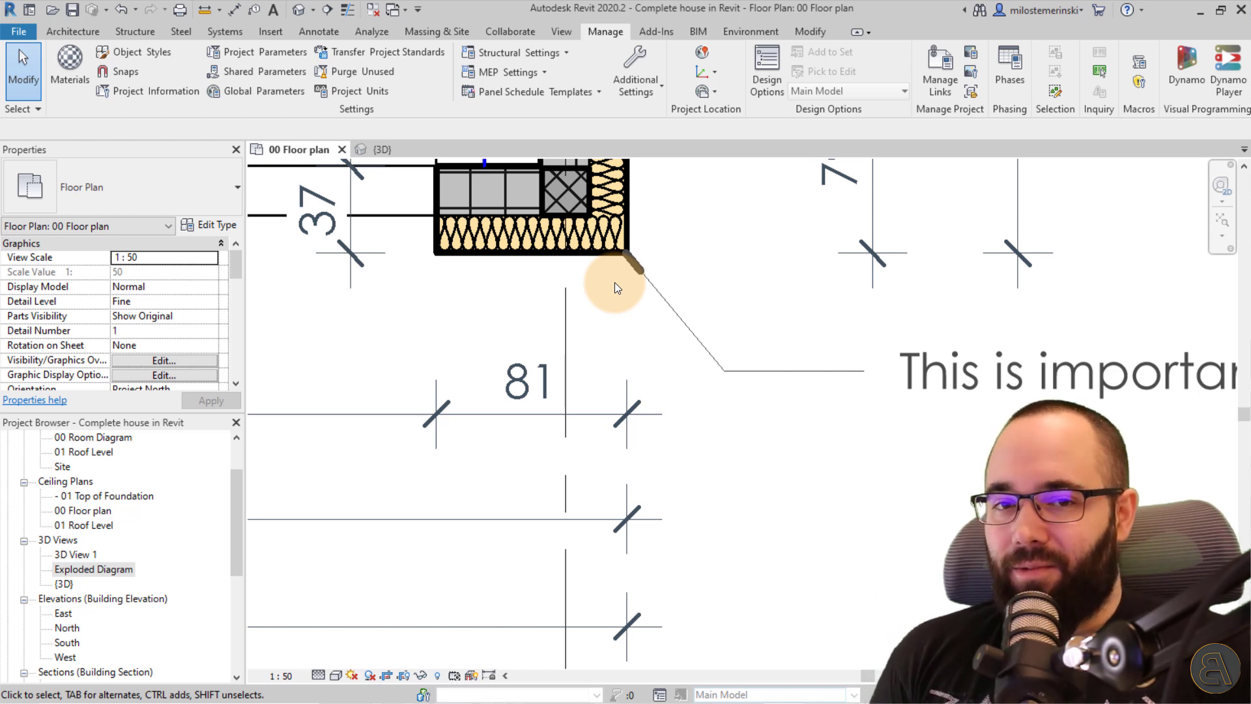
Show the whole floor plan, and switch to the {3D} view of the house
scroll(635, 369, "down", 8)
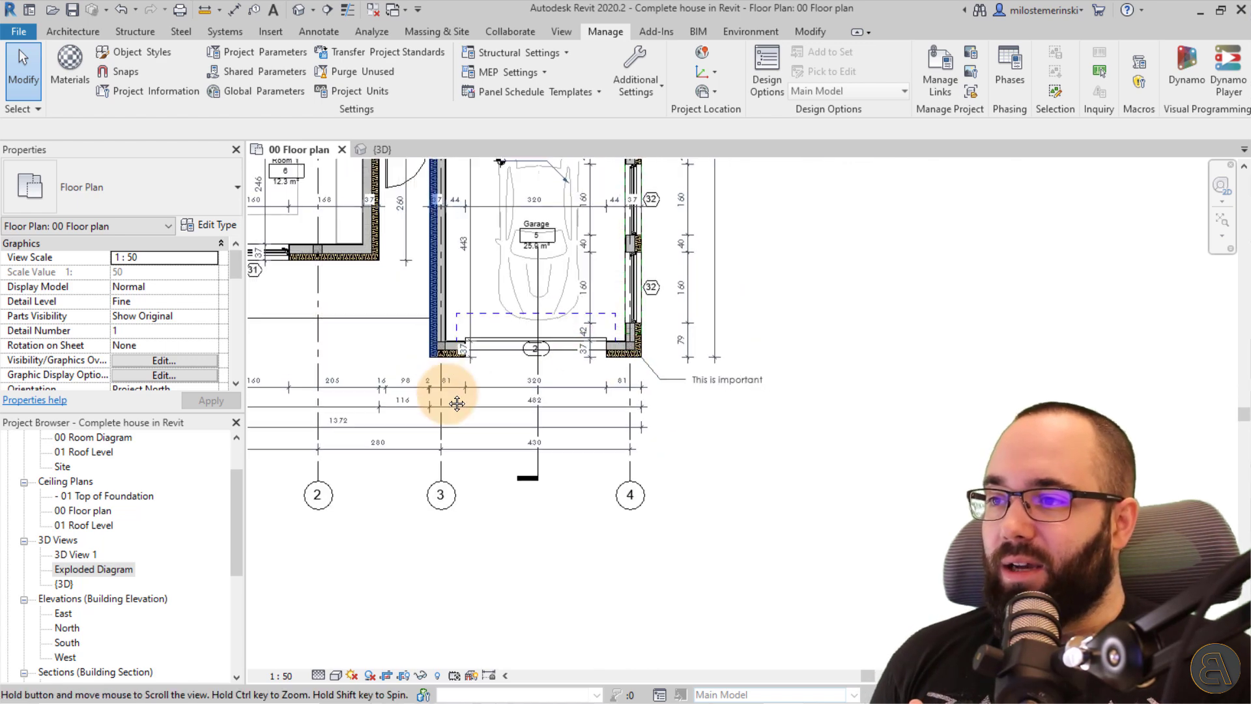
scroll(565, 515, "down", 5)
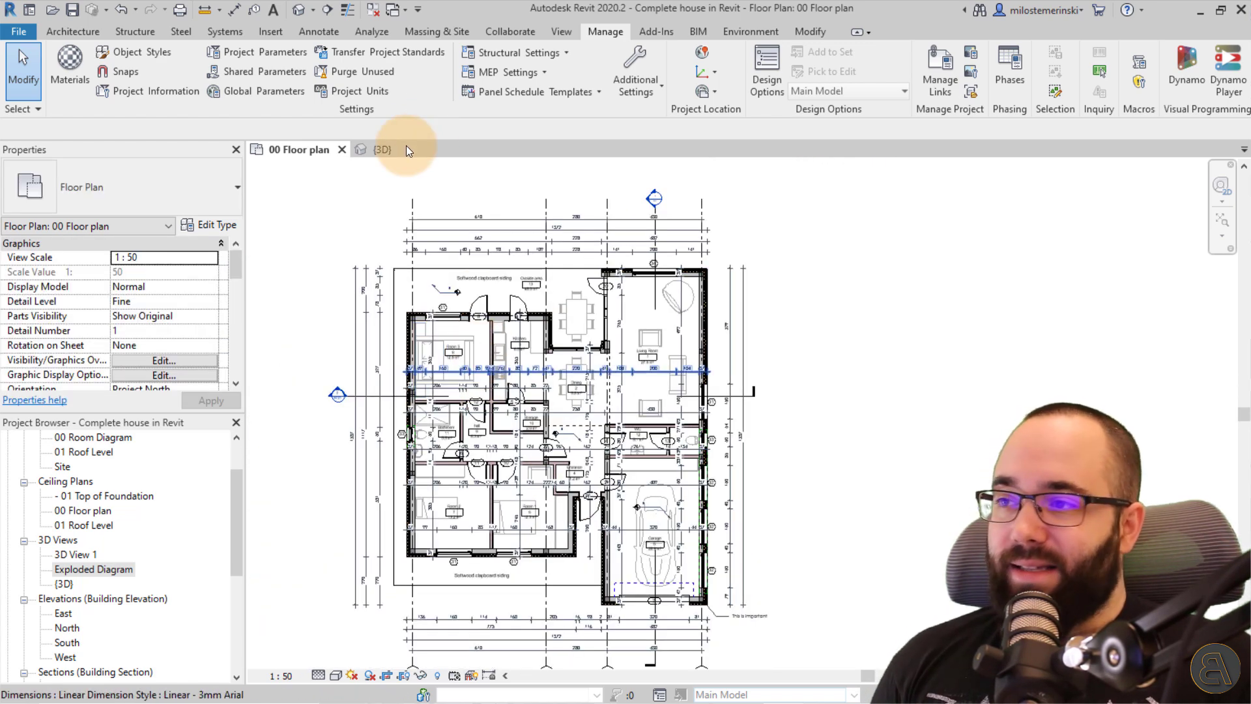
left_click(404, 149)
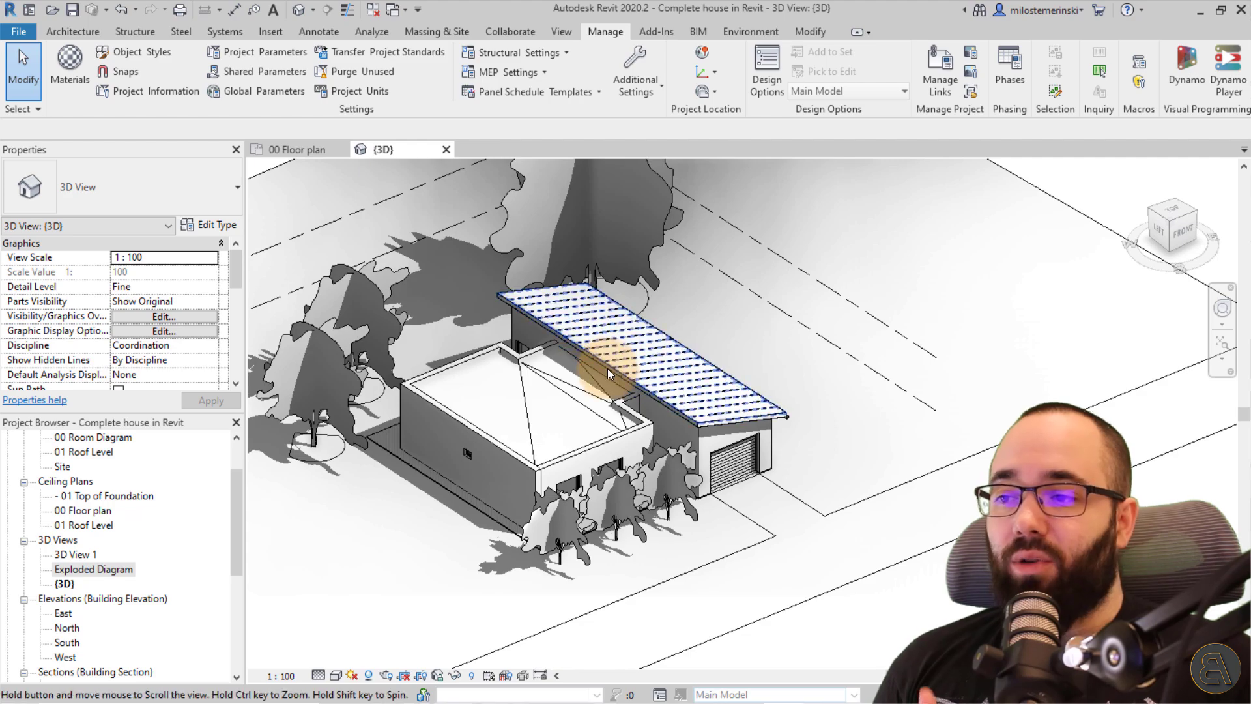